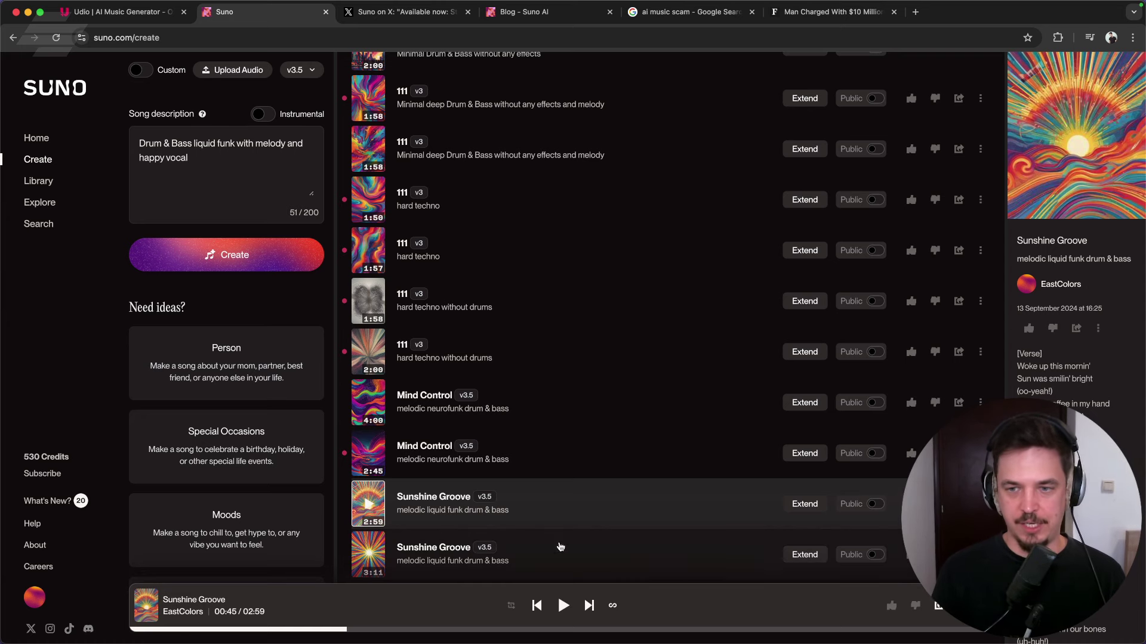
# - Download the 3:11 version of Sunshine Groove as an audio file
pyautogui.click(981, 555)
pyautogui.moveTo(1044, 425)
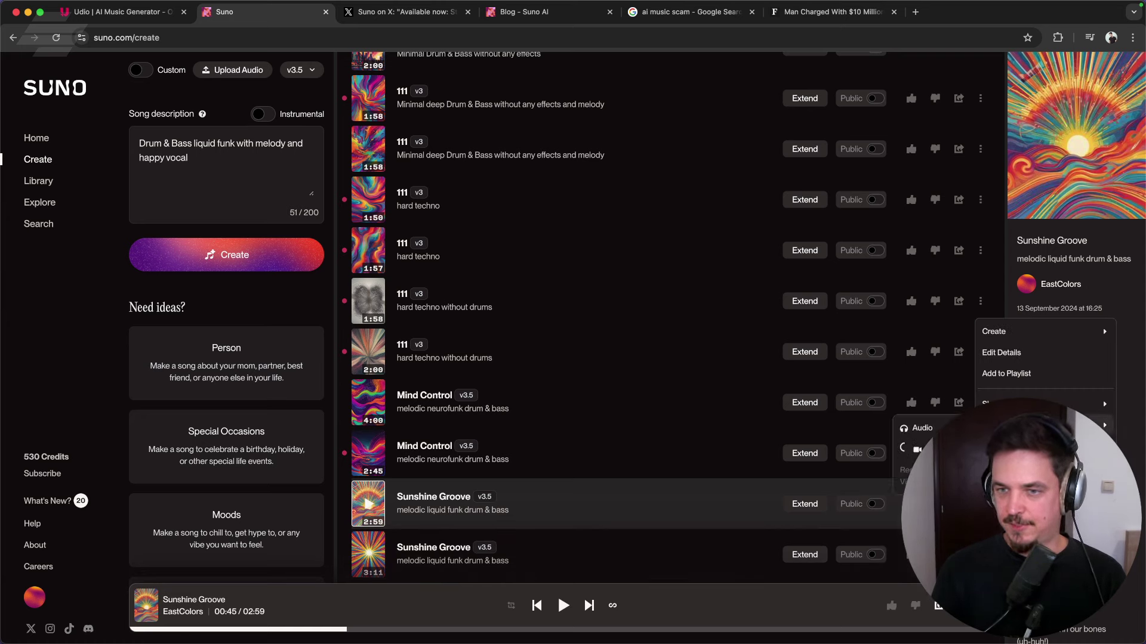
pyautogui.click(937, 428)
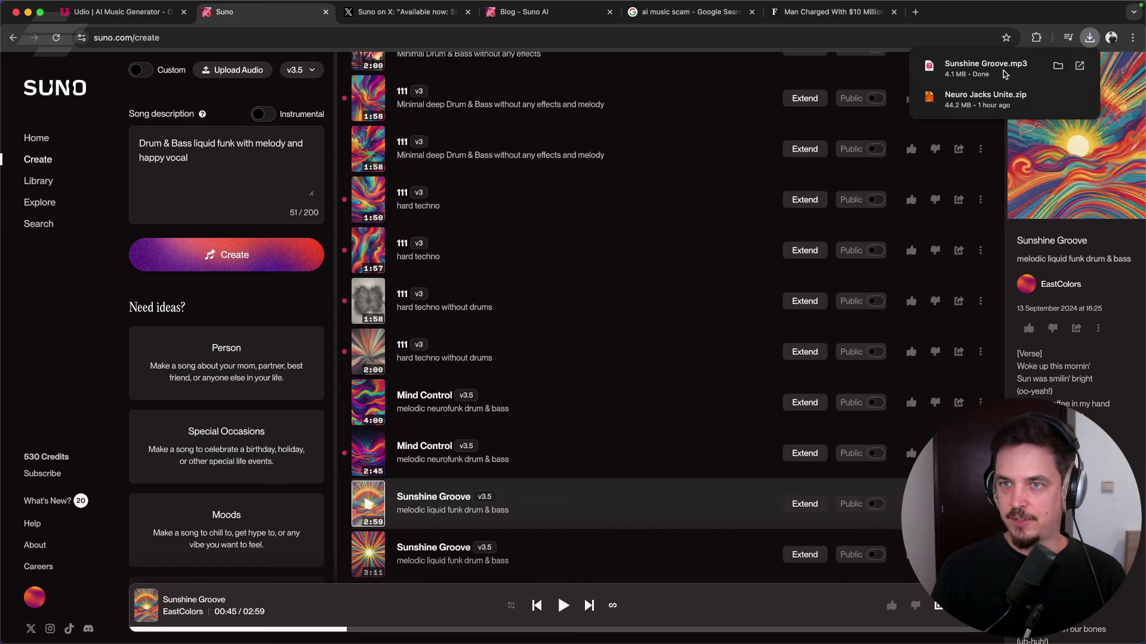
pyautogui.moveTo(972, 79)
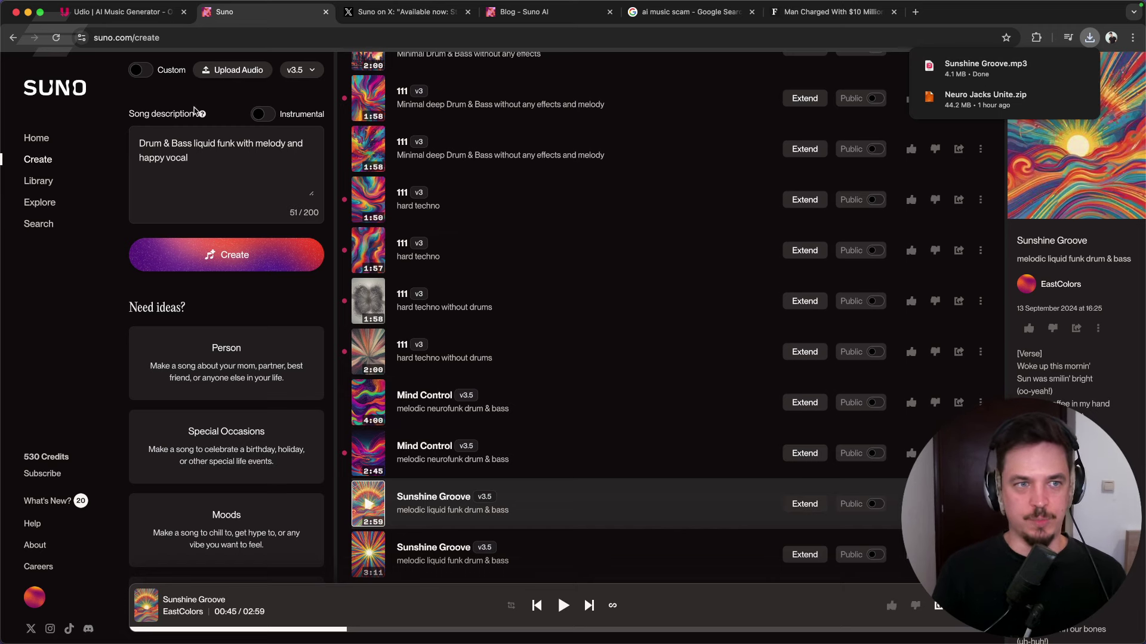
# - Open the subscription plans and compare the credits and commercial terms of the Basic, Pro and Premier plans
pyautogui.click(43, 475)
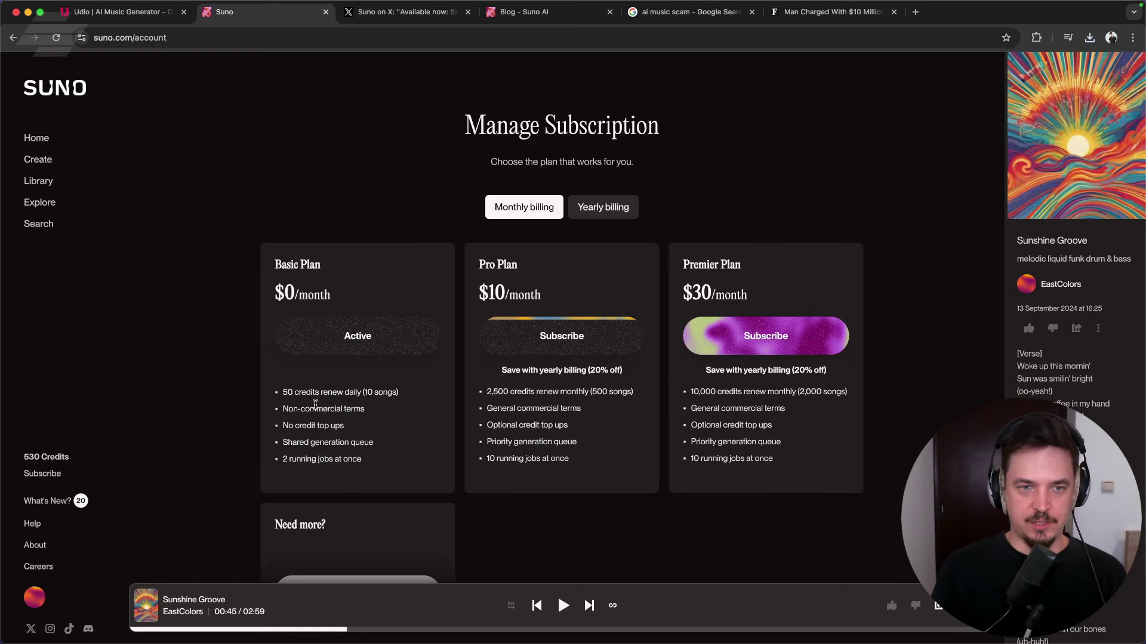
pyautogui.scroll(-1, 297, 434)
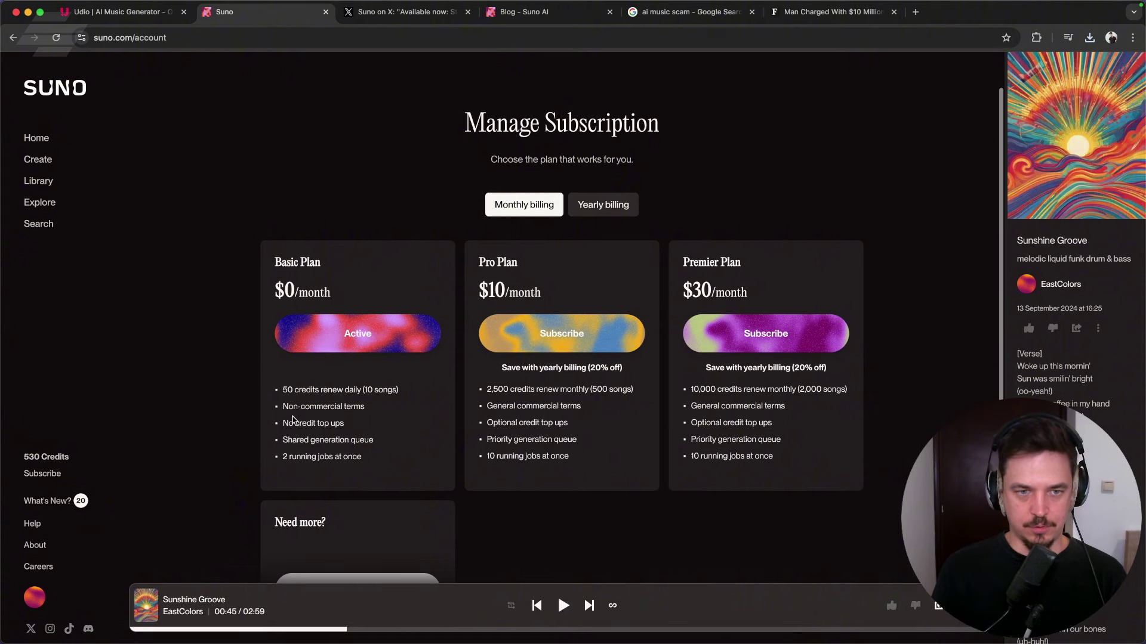
pyautogui.scroll(-2, 319, 411)
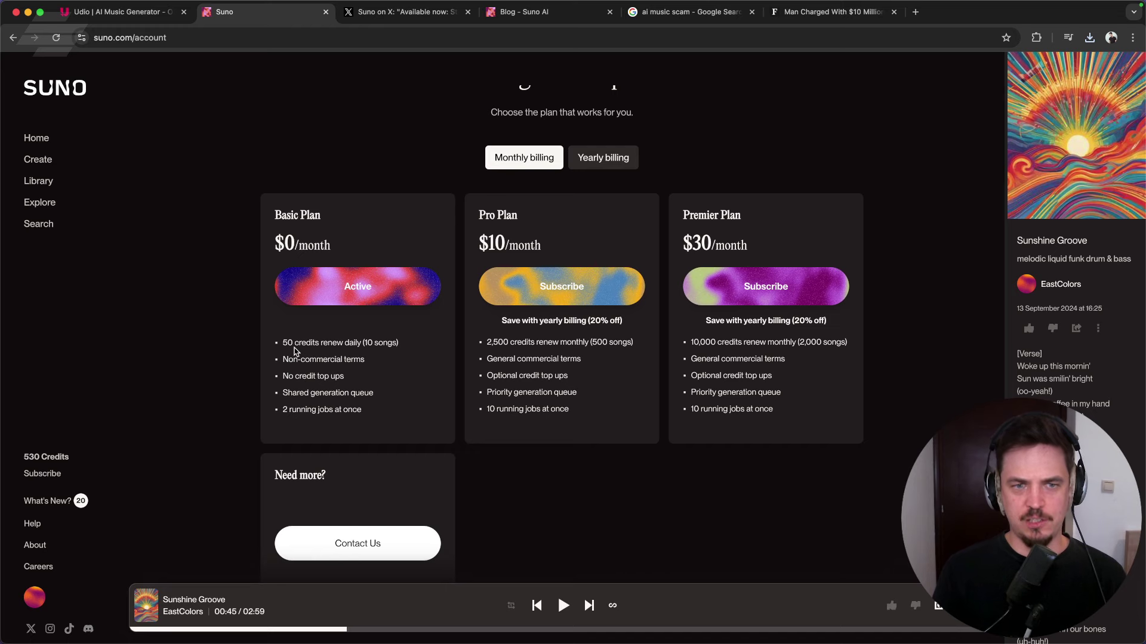
pyautogui.scroll(-5, 457, 357)
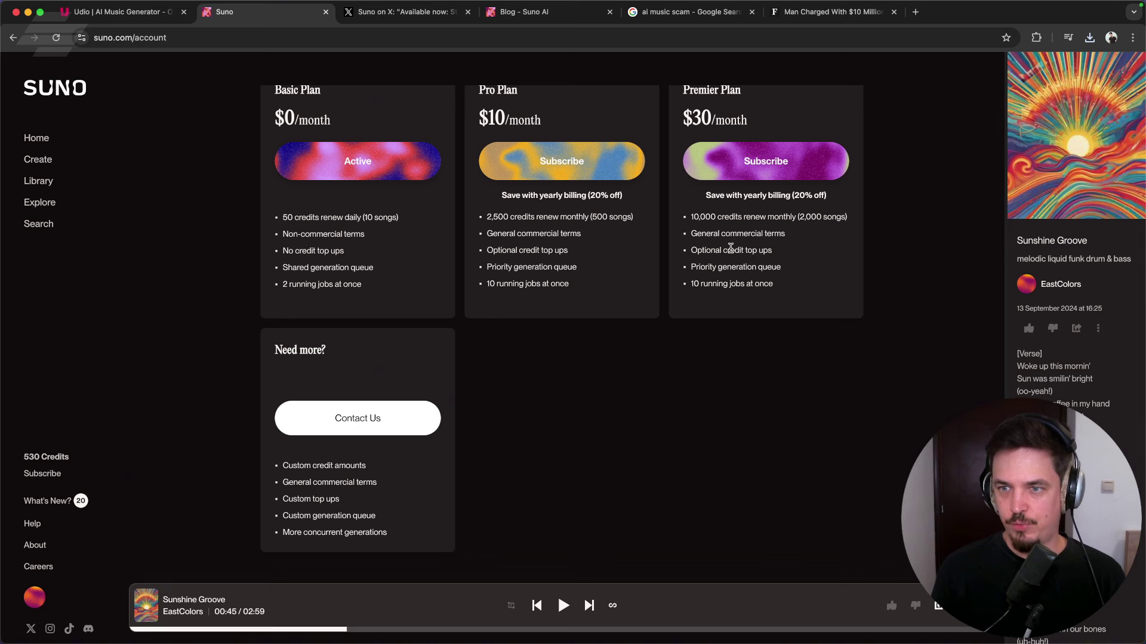
pyautogui.scroll(-2, 730, 249)
pyautogui.scroll(4, 746, 268)
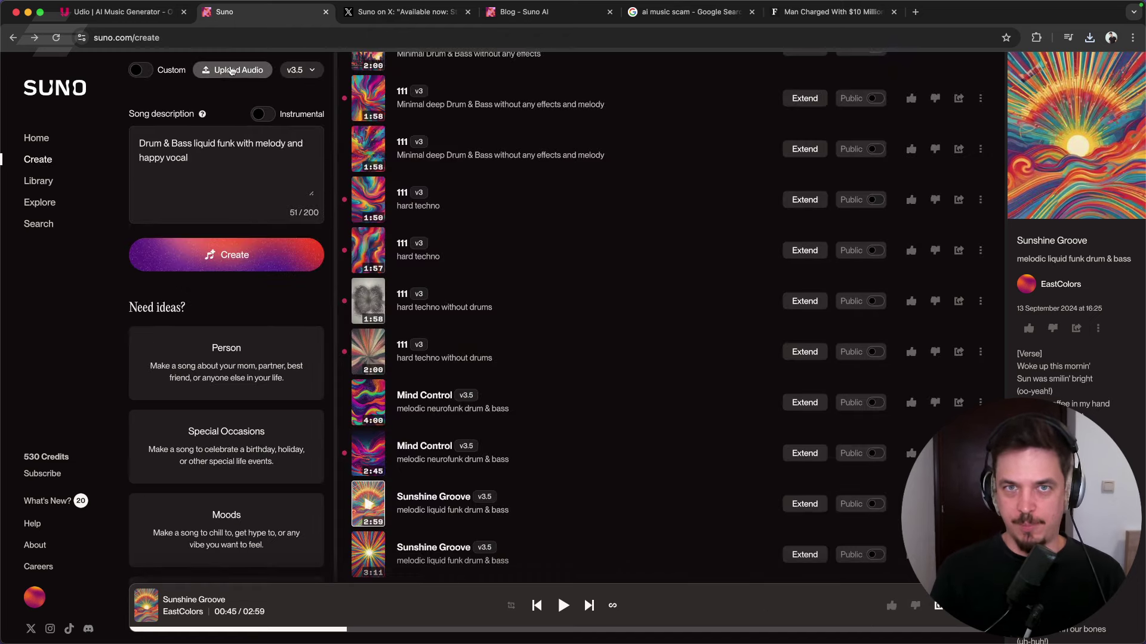
# - Switch to Cubase, set the tempo to 172 BPM and place full drum loop 014 from the Emphaseas MEGAPACK at bar 9
pyautogui.moveTo(537, 634)
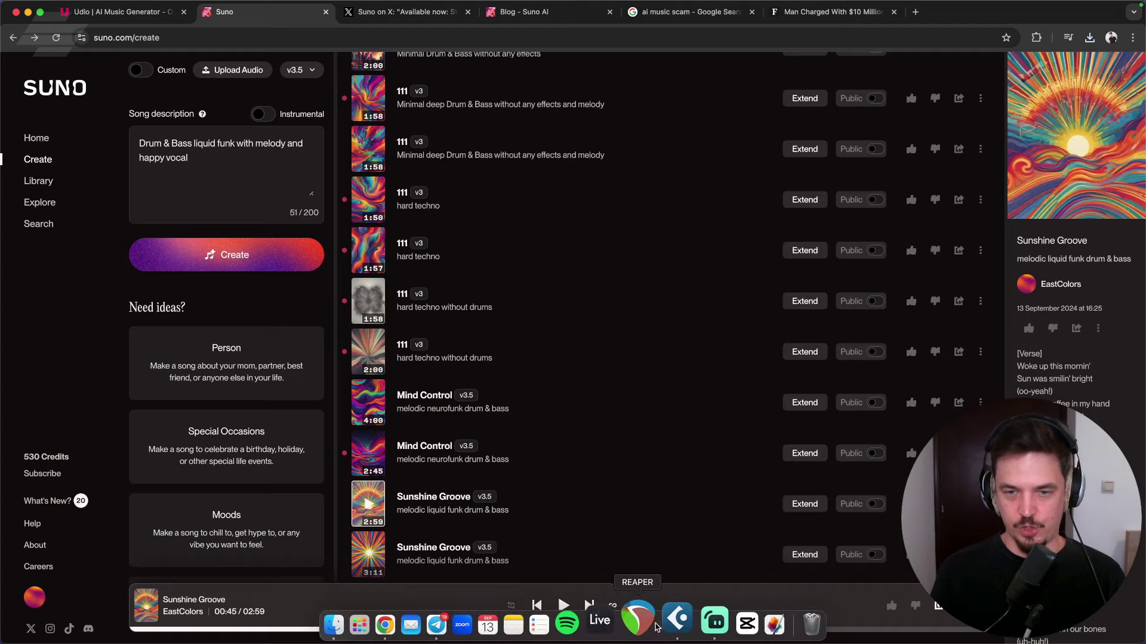
pyautogui.click(672, 629)
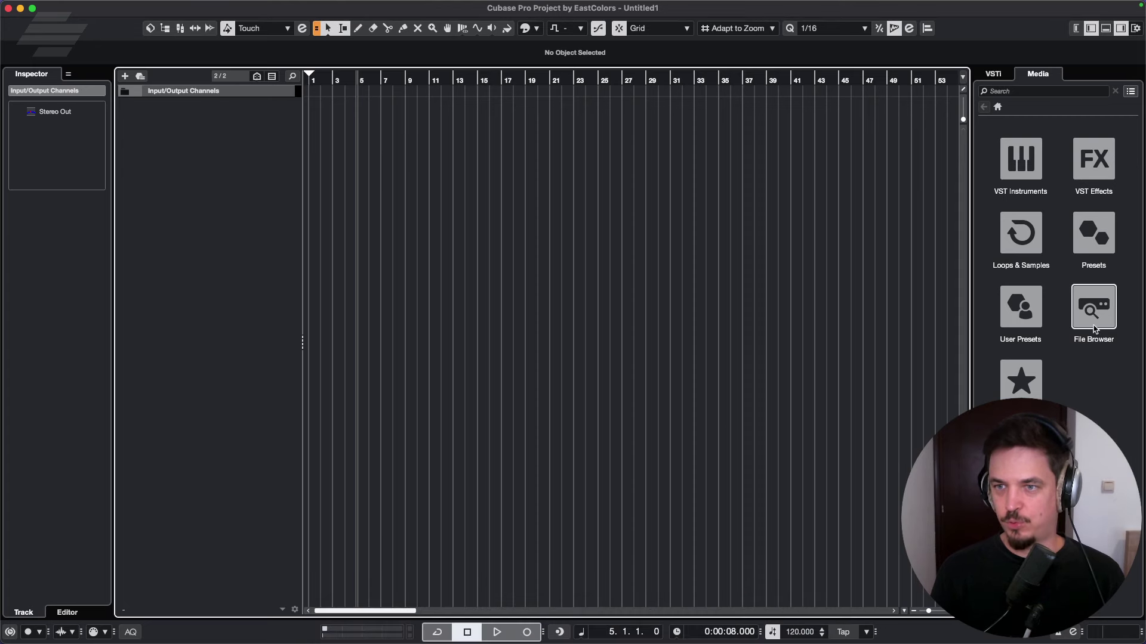
pyautogui.click(1006, 171)
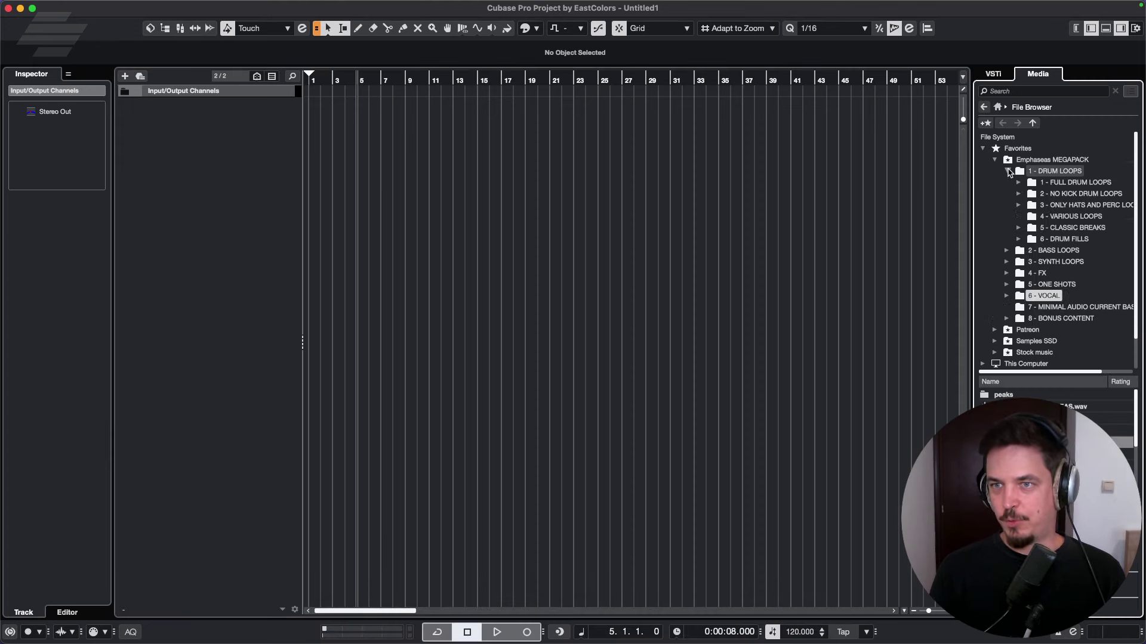
pyautogui.click(1046, 181)
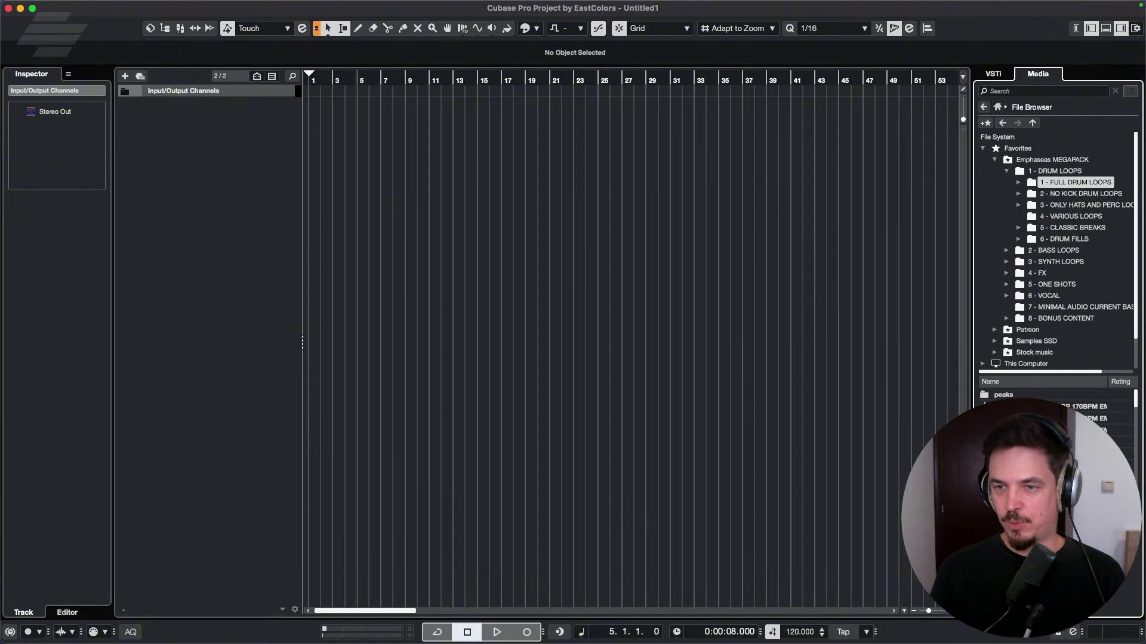
pyautogui.scroll(-2, 1050, 412)
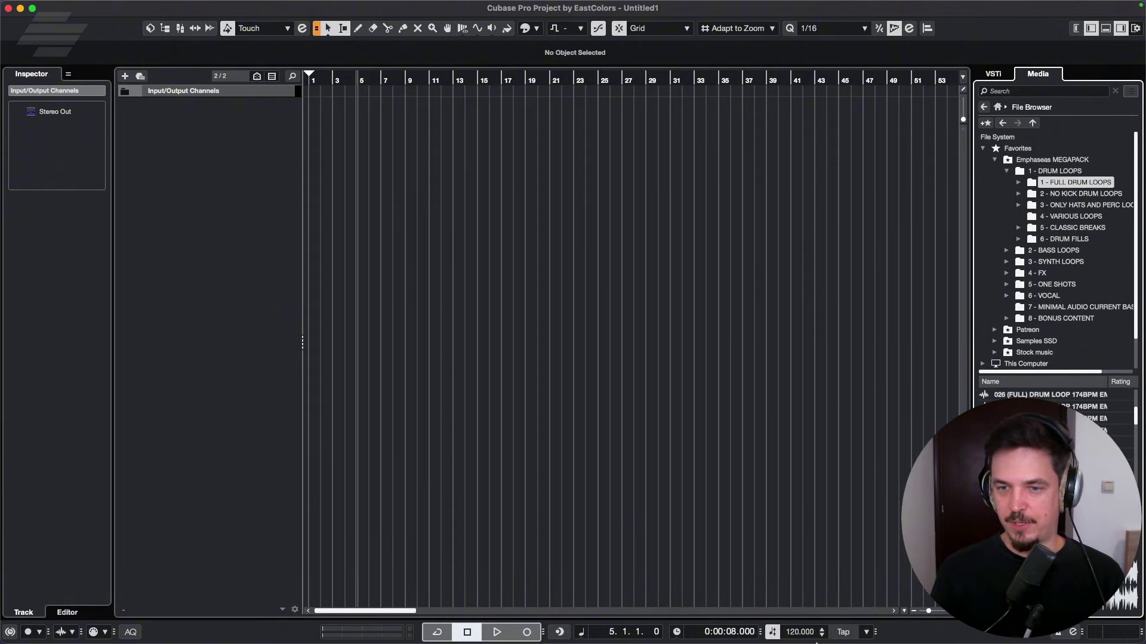
pyautogui.click(1050, 394)
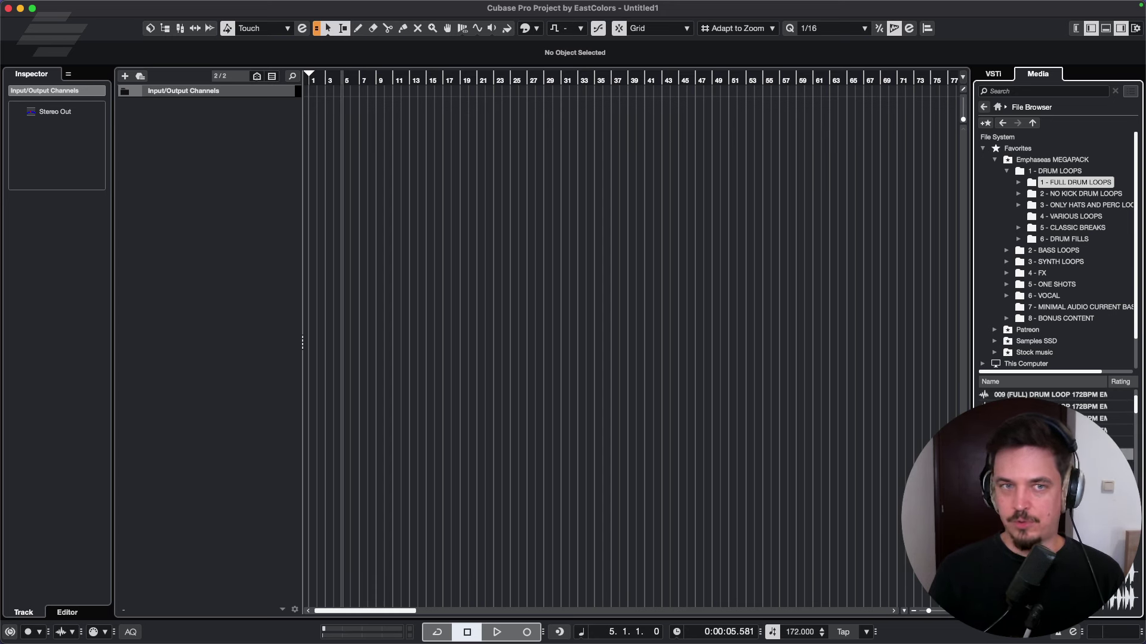
pyautogui.moveTo(1050, 454); pyautogui.dragTo(381, 199)
# - Add 037 BASS LOOP F 172BPM from the bass loops folder on a second track at bar 9 and audition both loops
pyautogui.click(1051, 172)
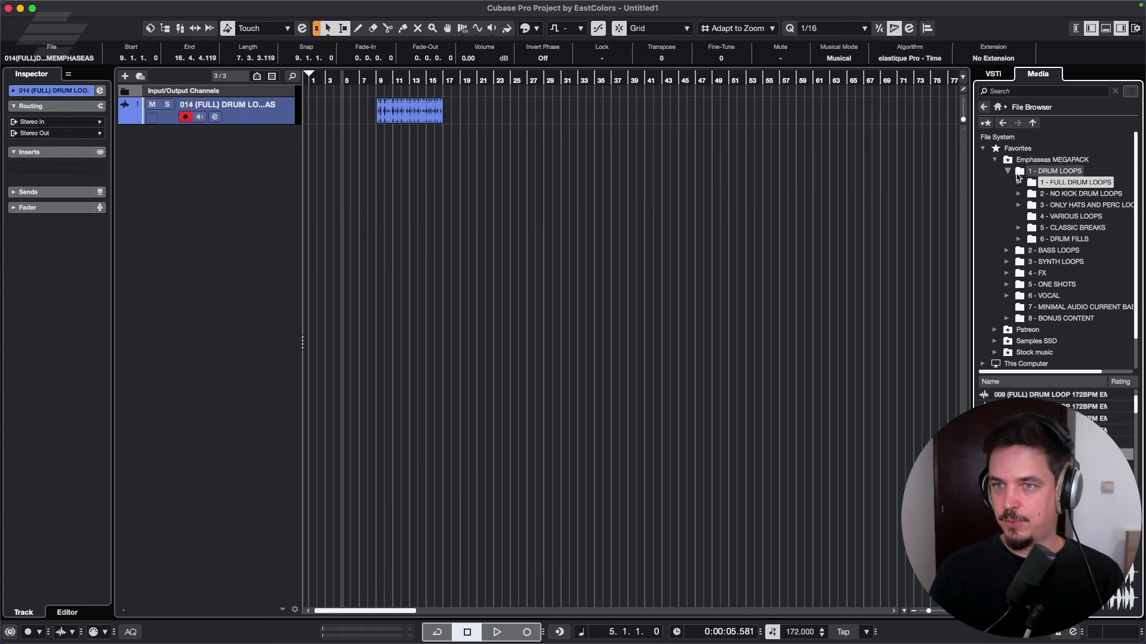
pyautogui.click(1007, 171)
pyautogui.click(1007, 183)
pyautogui.click(1049, 193)
pyautogui.click(1051, 183)
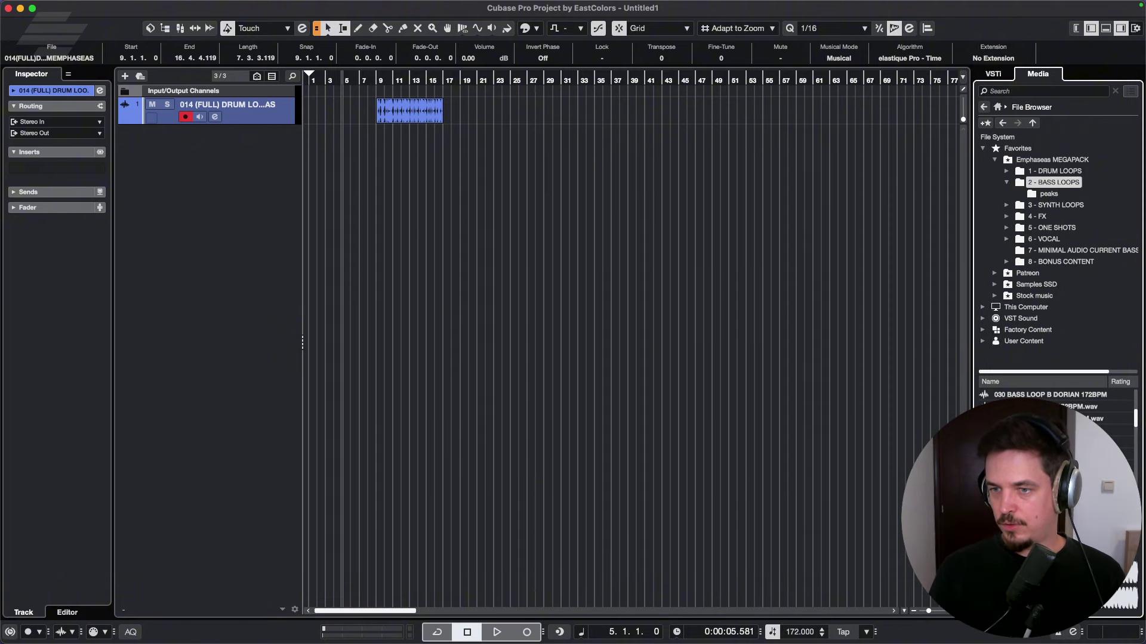
pyautogui.moveTo(1045, 430); pyautogui.dragTo(376, 198)
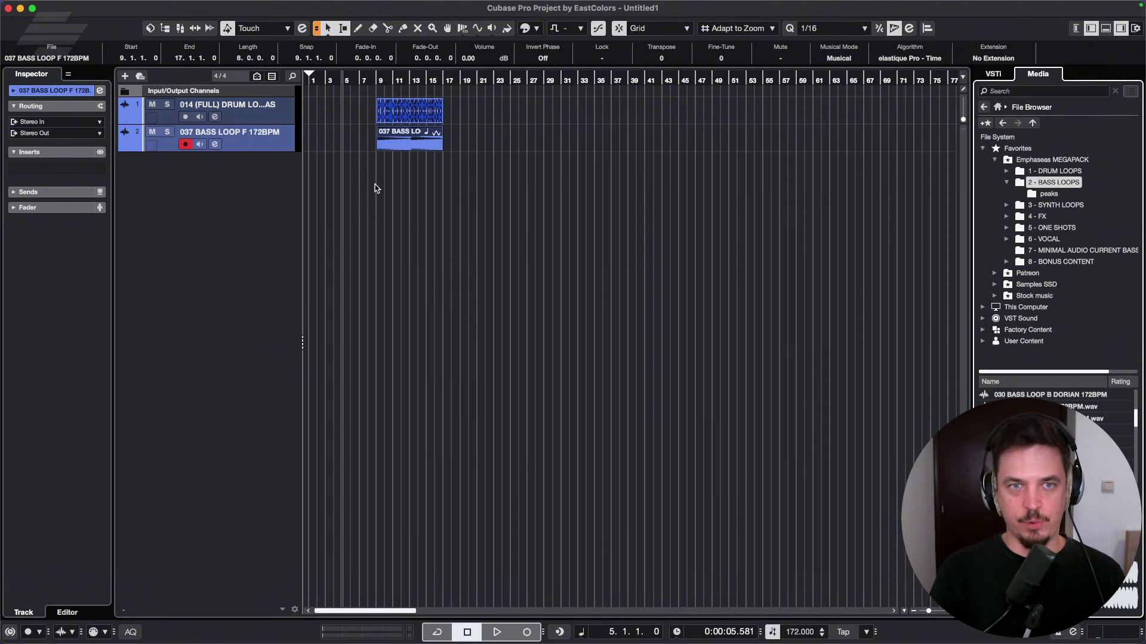
pyautogui.click(374, 189)
pyautogui.press('space')
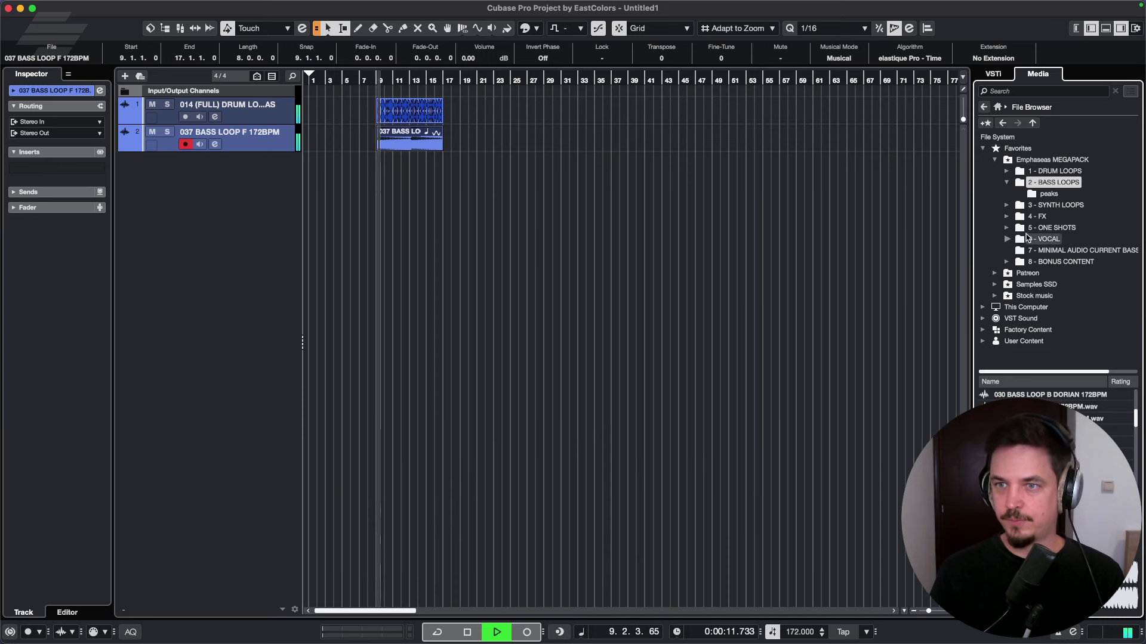
pyautogui.press('space')
# - Place looped synth loop 036 in F Phrygian from the SYNTHS LOOPED folder on a third track at bar 9 and play the mix
pyautogui.click(1006, 204)
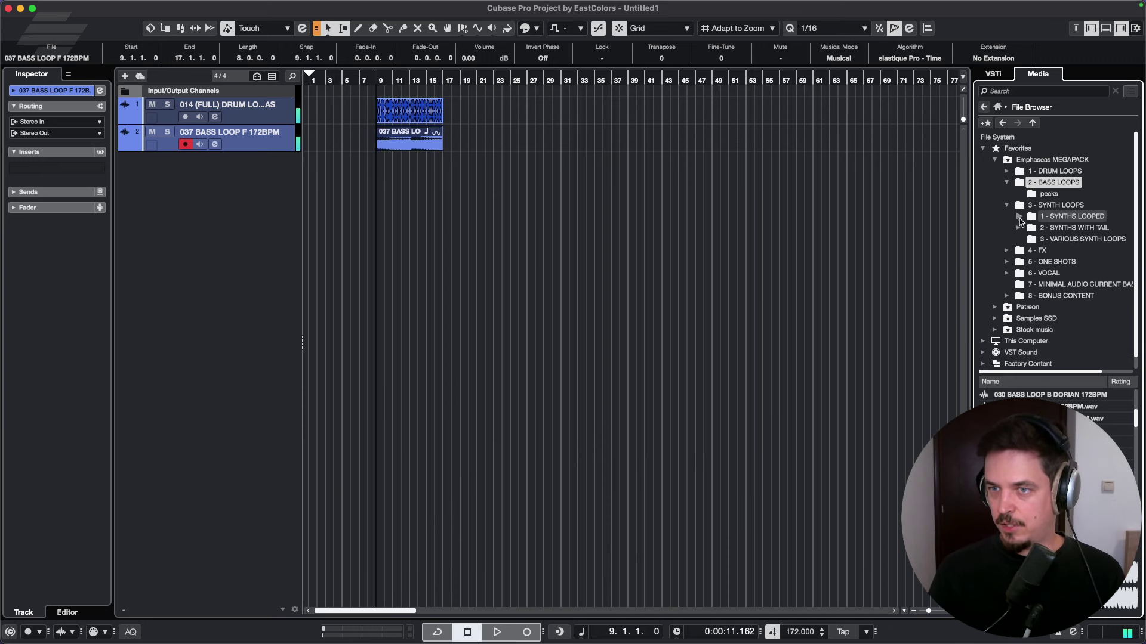
pyautogui.click(1019, 217)
pyautogui.click(1050, 205)
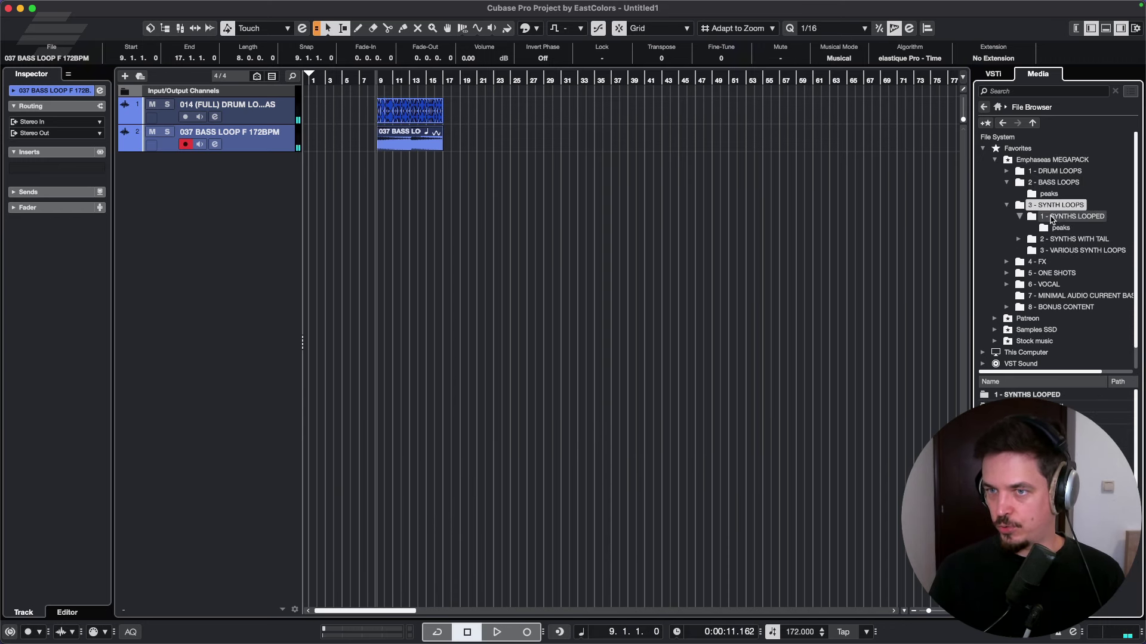
pyautogui.click(1052, 218)
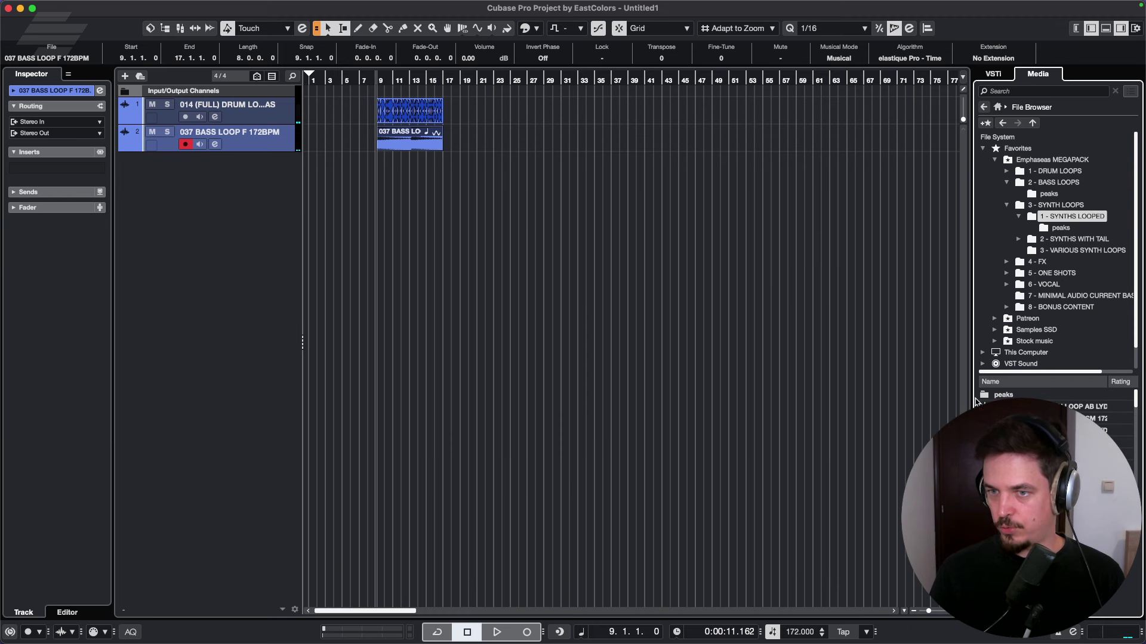
pyautogui.moveTo(972, 399); pyautogui.dragTo(922, 399)
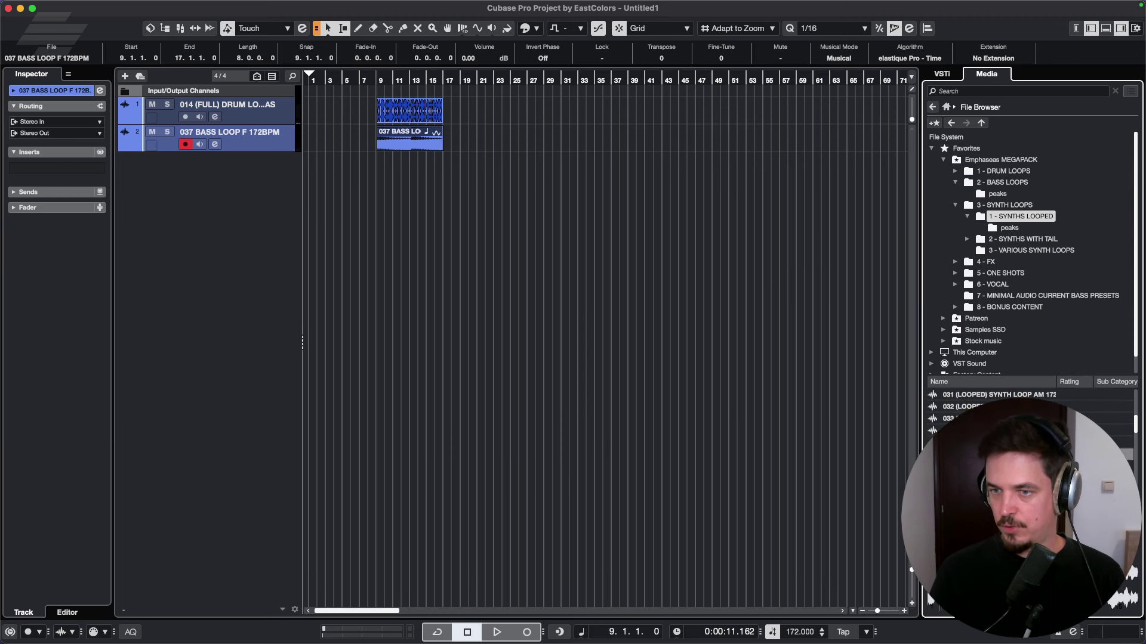
pyautogui.moveTo(932, 601)
pyautogui.mouseDown()
pyautogui.moveTo(481, 118)
pyautogui.moveTo(383, 177)
pyautogui.mouseUp()
pyautogui.press('space')
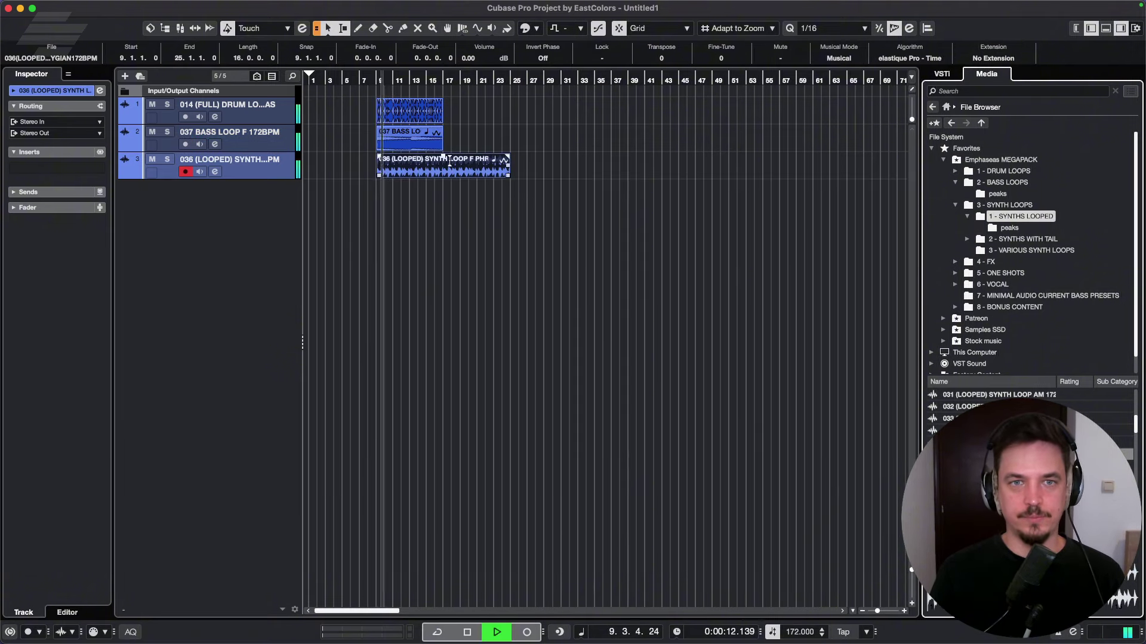
# - Repeat the drum and bass loops so all three tracks run from bar 9 to bar 25, and cycle that range
pyautogui.moveTo(449, 161); pyautogui.dragTo(465, 130)
pyautogui.press('space')
pyautogui.click(424, 177)
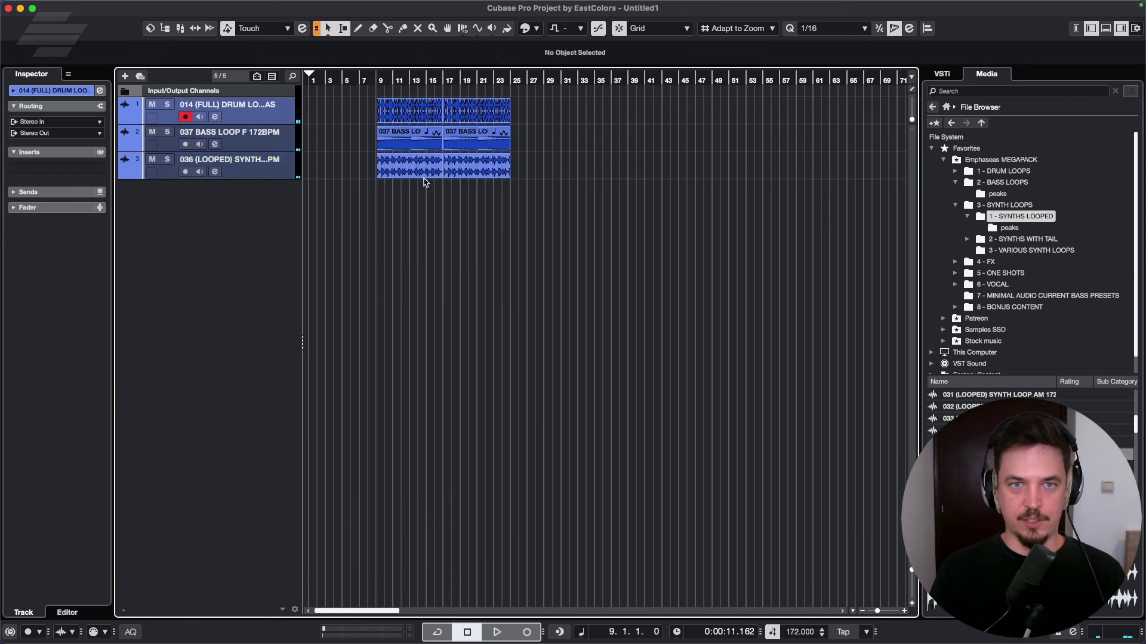
pyautogui.press('Delete')
pyautogui.moveTo(521, 178); pyautogui.dragTo(378, 101)
# - Insert the Brickwall Limiter on the Stereo Out channel in the MixConsole and set its threshold to 0.0 dB
pyautogui.press('F3')
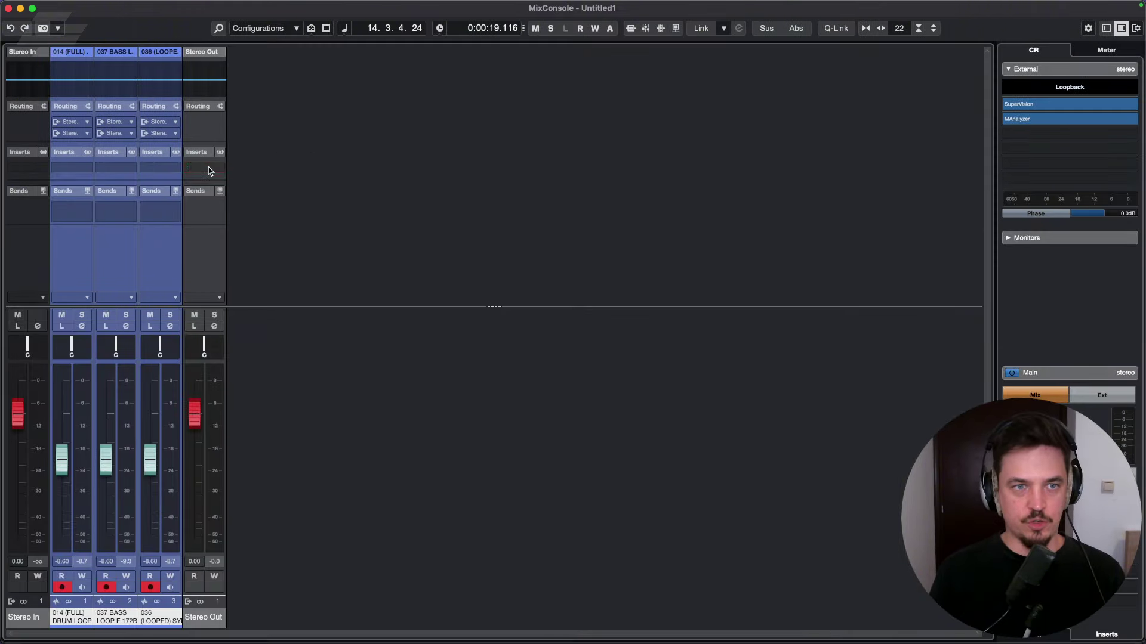
pyautogui.click(209, 170)
pyautogui.press('Down')
pyautogui.write('lim')
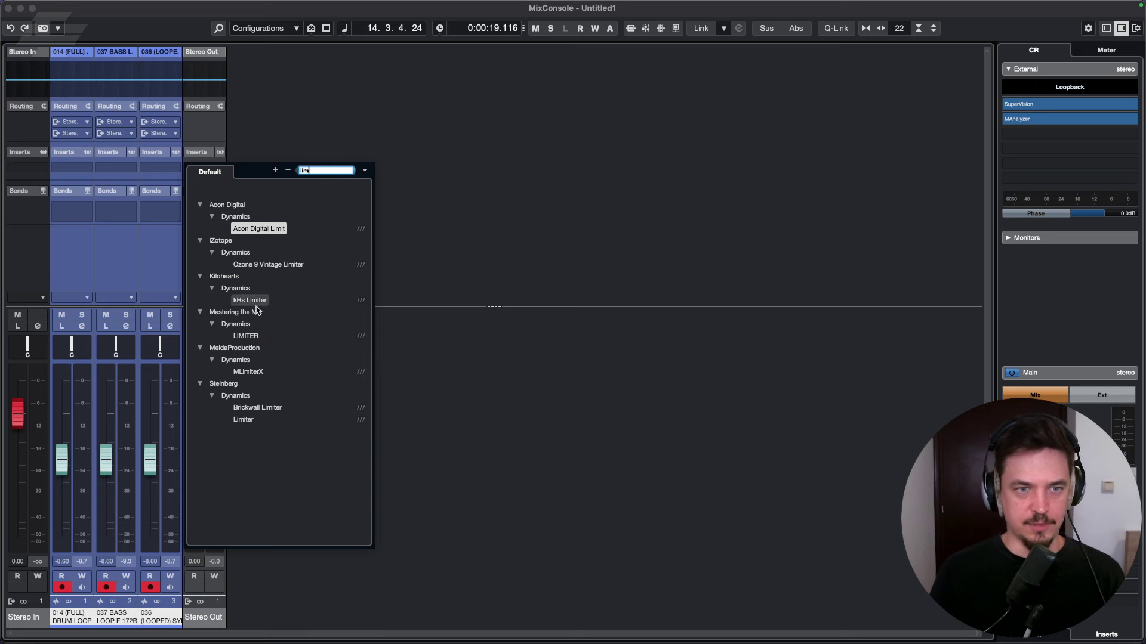
pyautogui.click(253, 407)
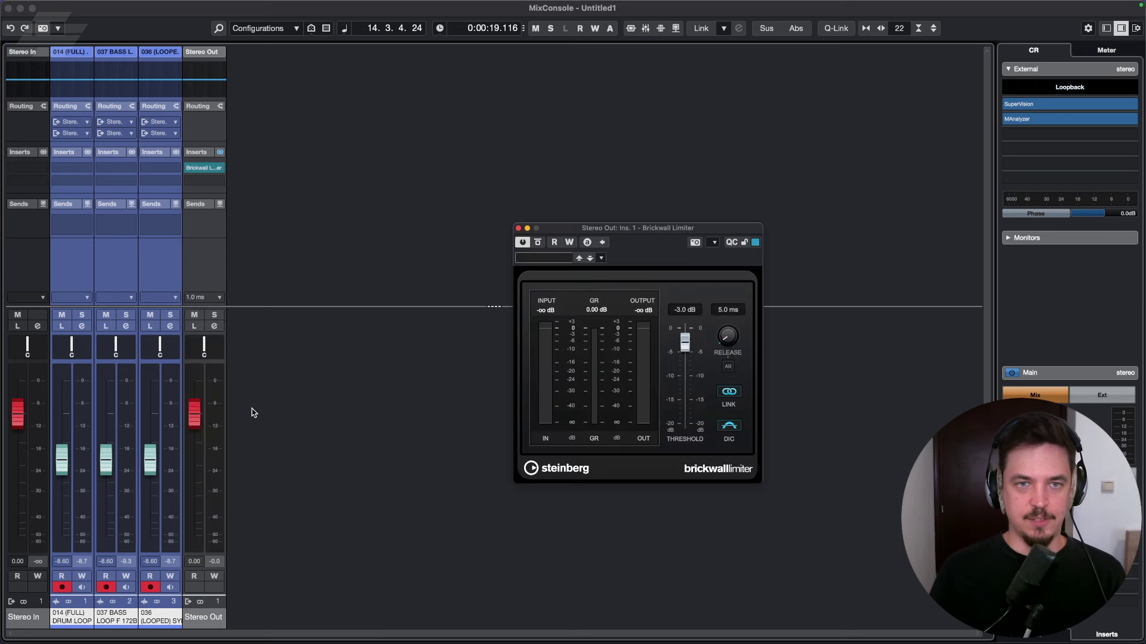
pyautogui.press('space')
pyautogui.moveTo(684, 342); pyautogui.dragTo(685, 327)
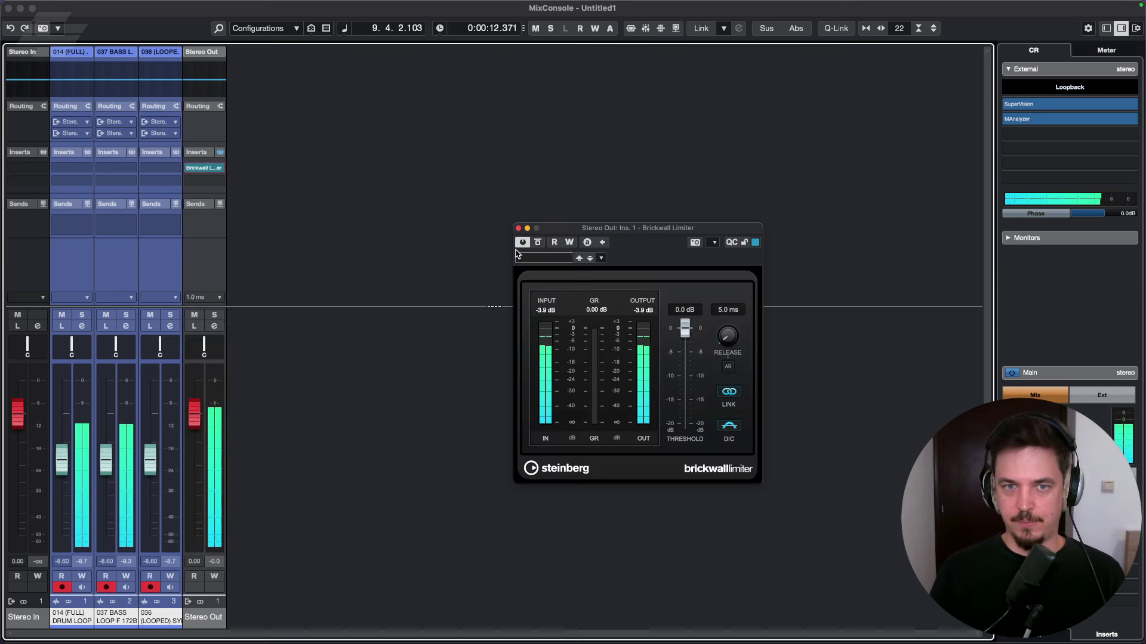
pyautogui.click(518, 230)
pyautogui.press('F3')
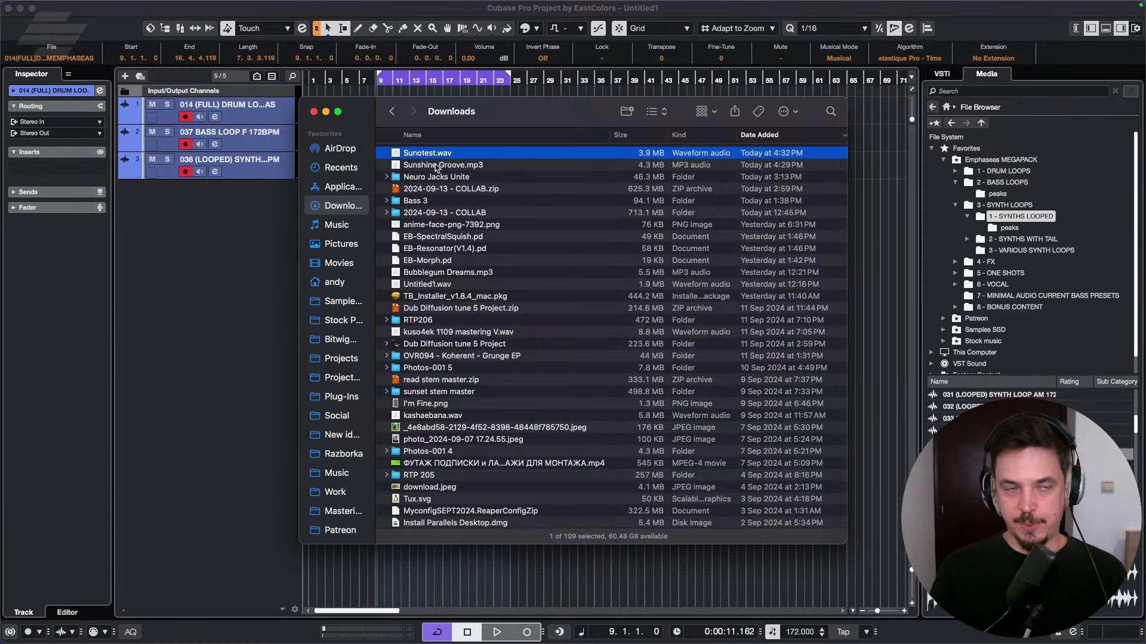
# - Preview Sunotest.wav in the Downloads folder
pyautogui.moveTo(465, 105); pyautogui.dragTo(439, 146)
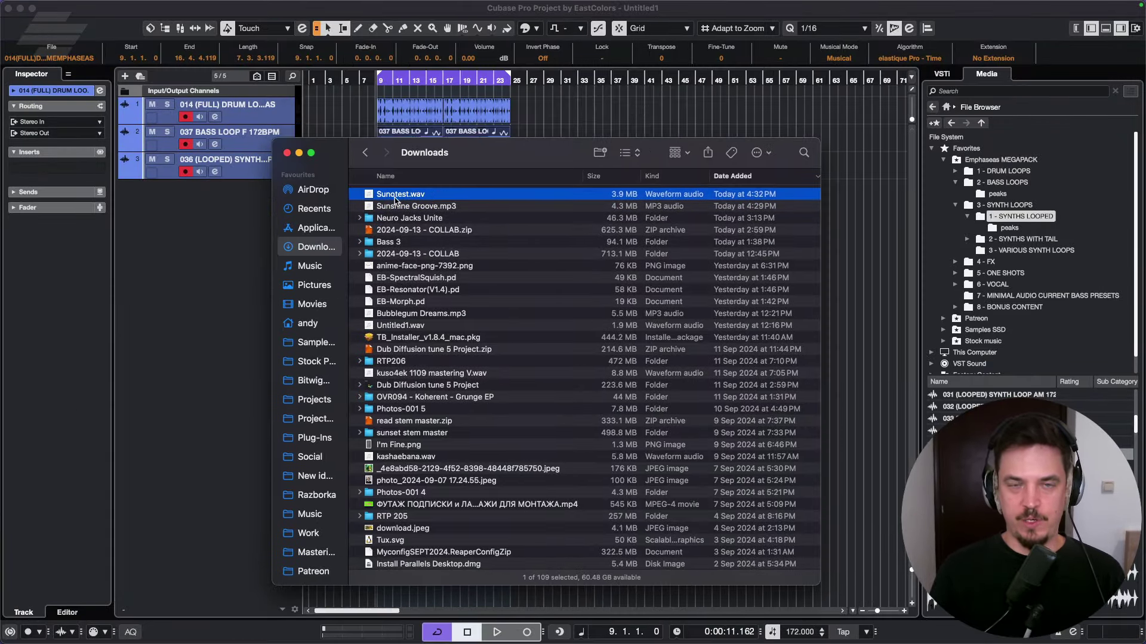
pyautogui.press('space')
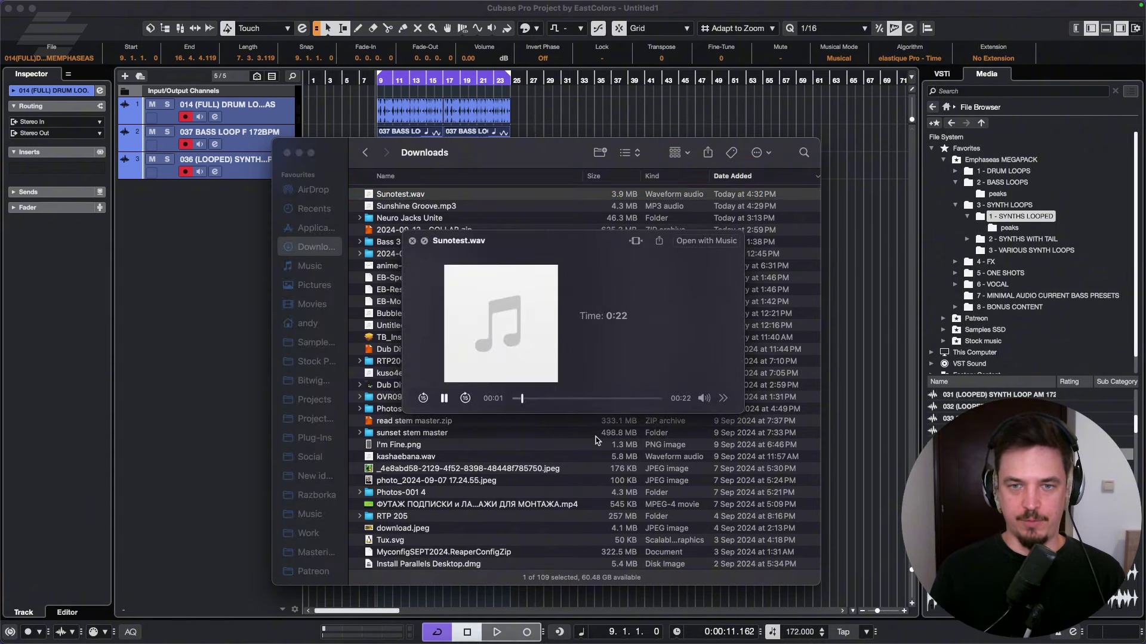
pyautogui.press('space')
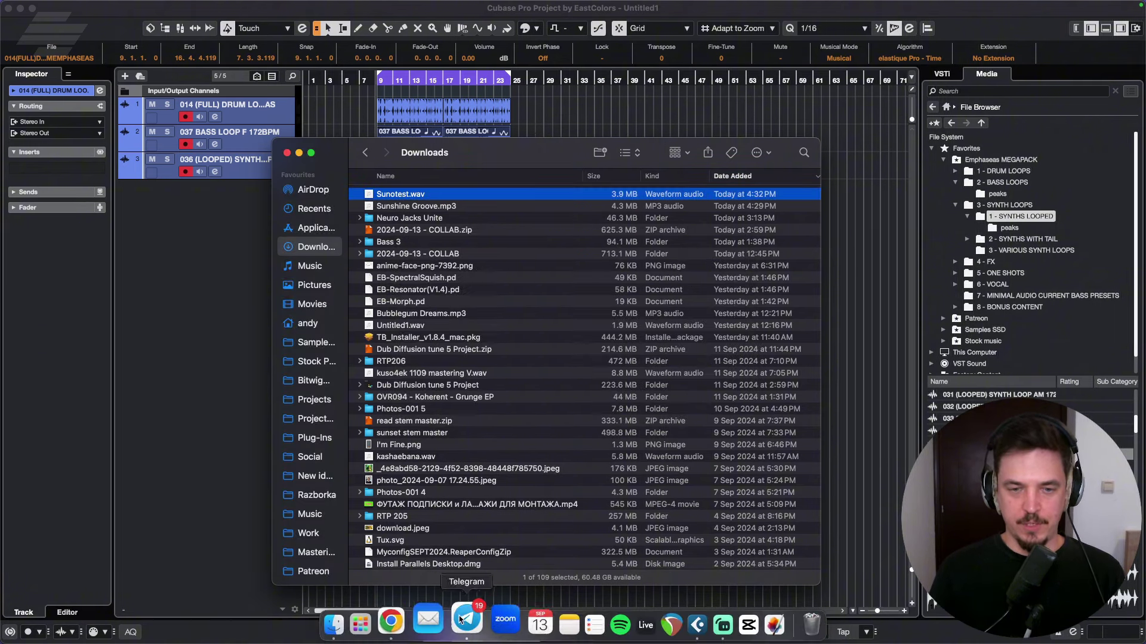
# - Switch to Suno in Chrome, upload Sunotest.wav from Downloads with the title Sunotest, agree to the upload terms, and preview the uploaded clip
pyautogui.click(412, 626)
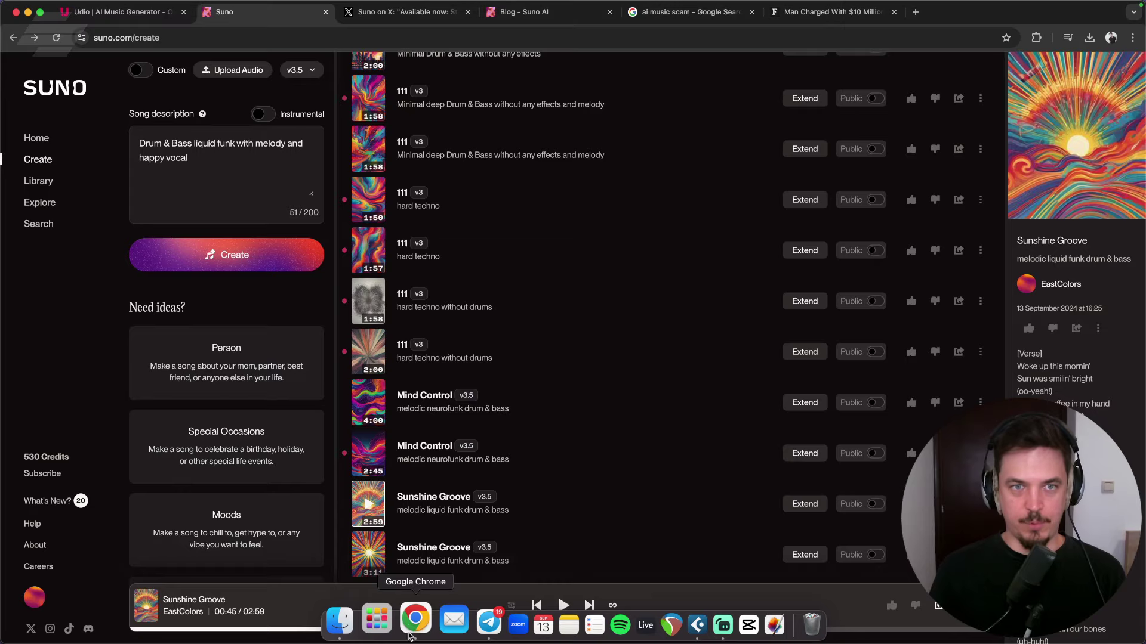
pyautogui.click(239, 70)
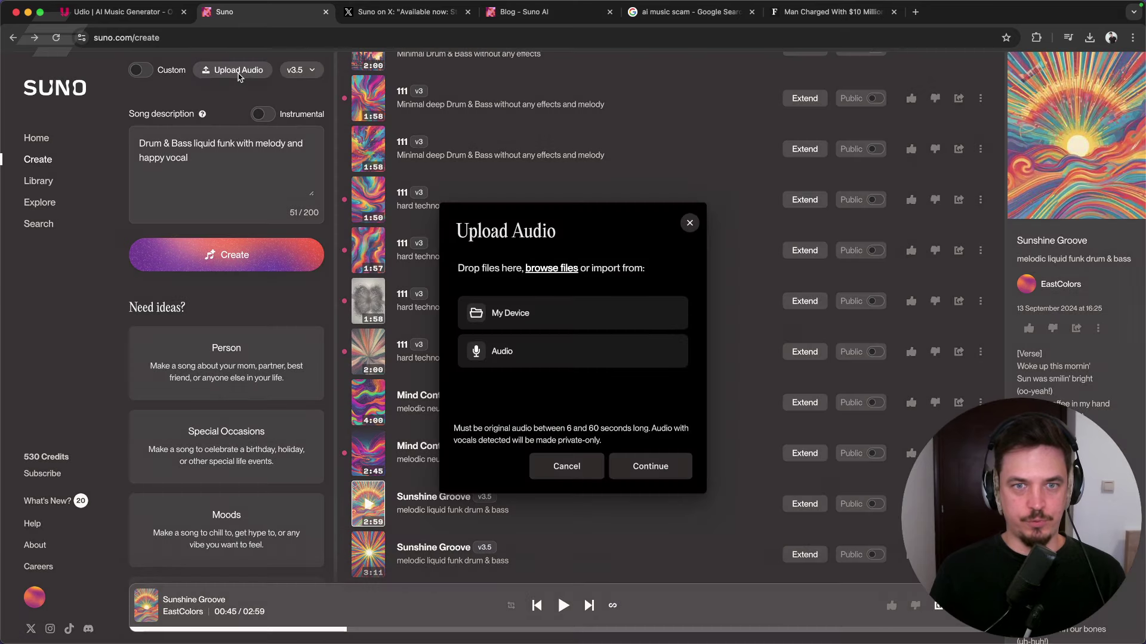
pyautogui.click(515, 322)
pyautogui.click(391, 156)
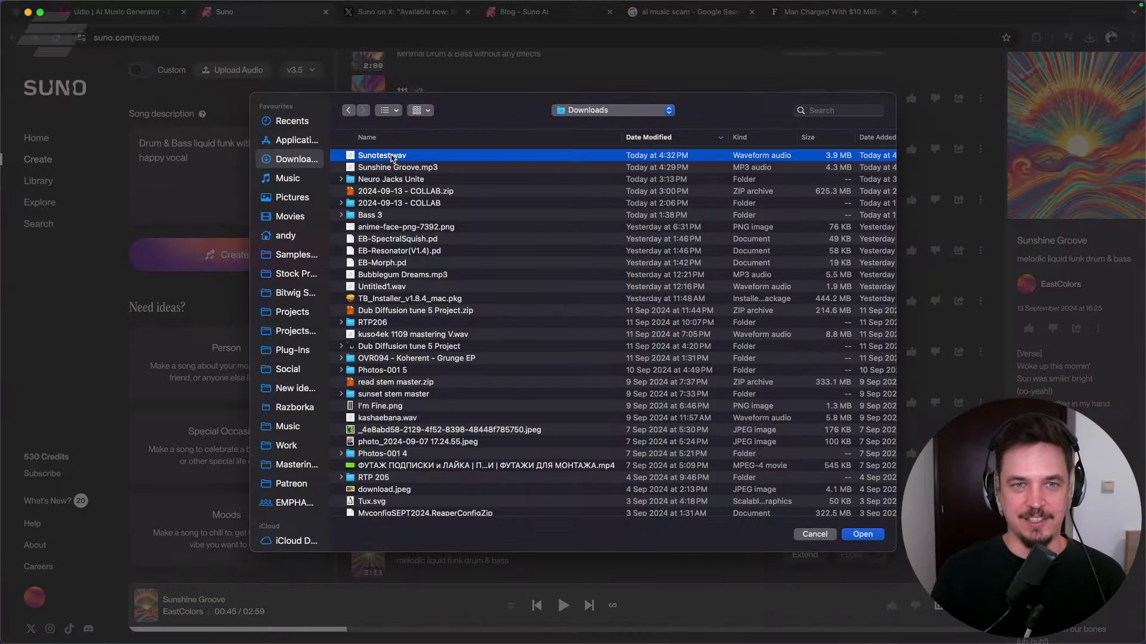
pyautogui.click(862, 534)
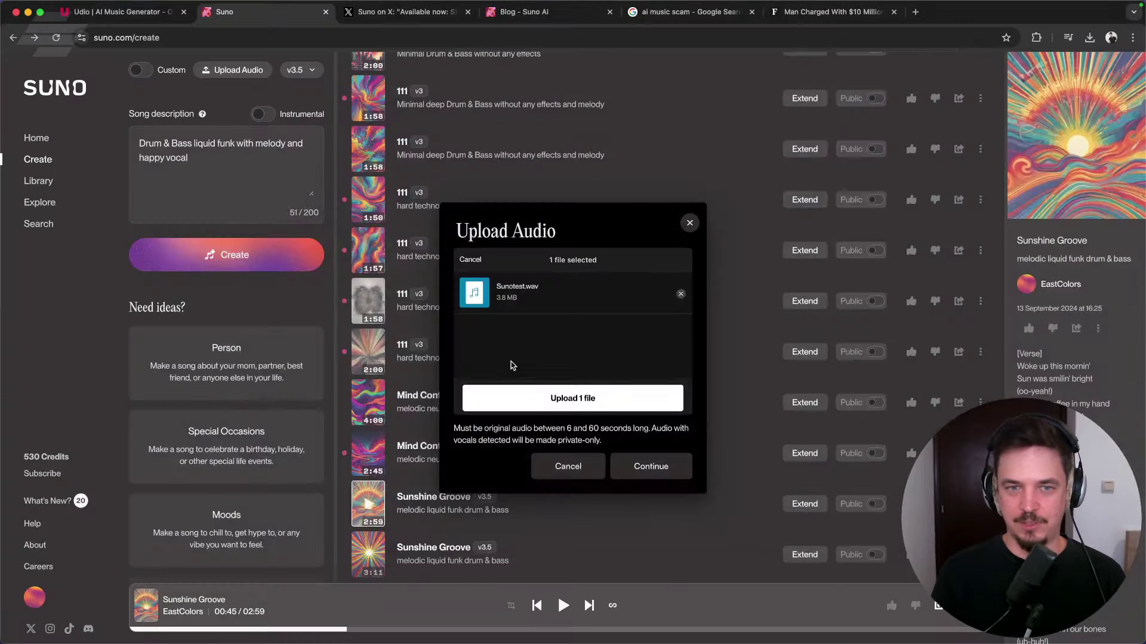
pyautogui.click(578, 397)
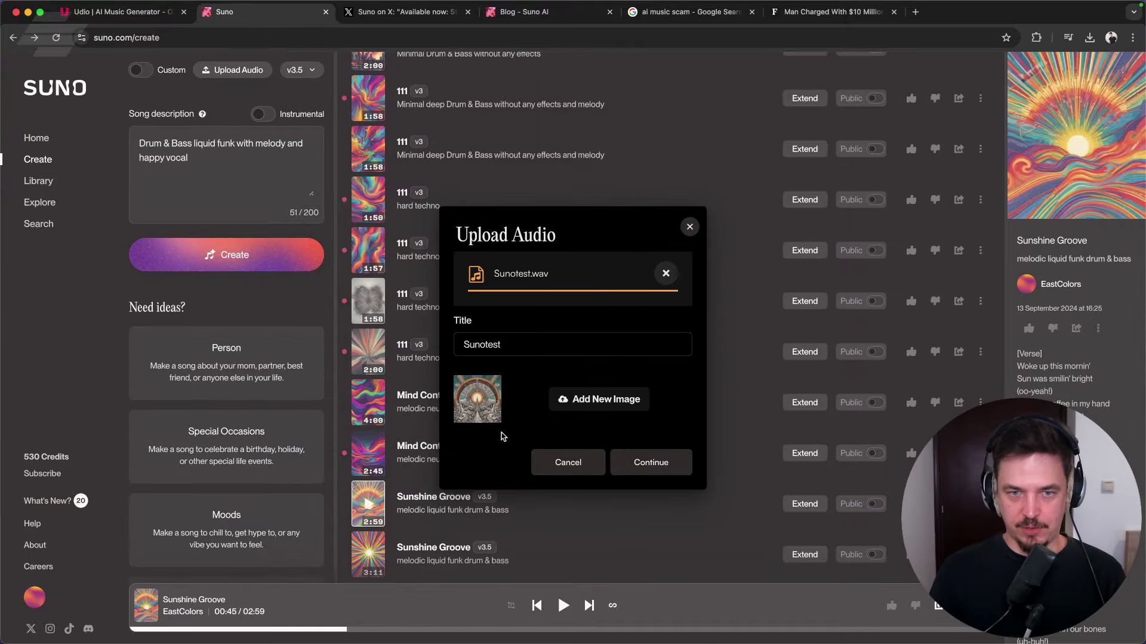
pyautogui.click(655, 472)
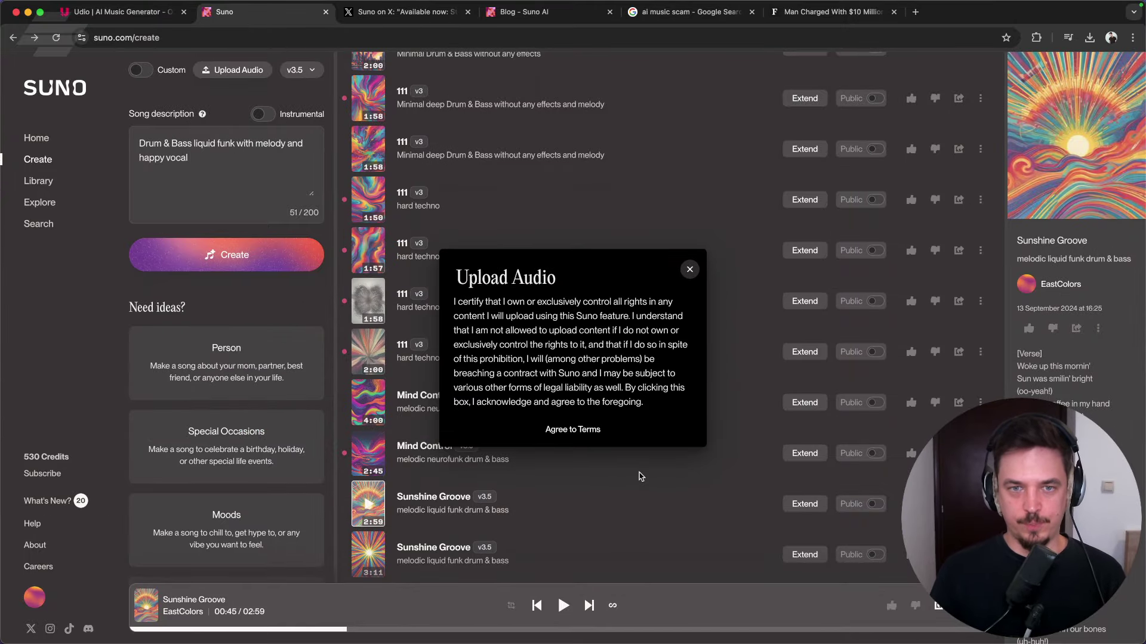
pyautogui.click(574, 431)
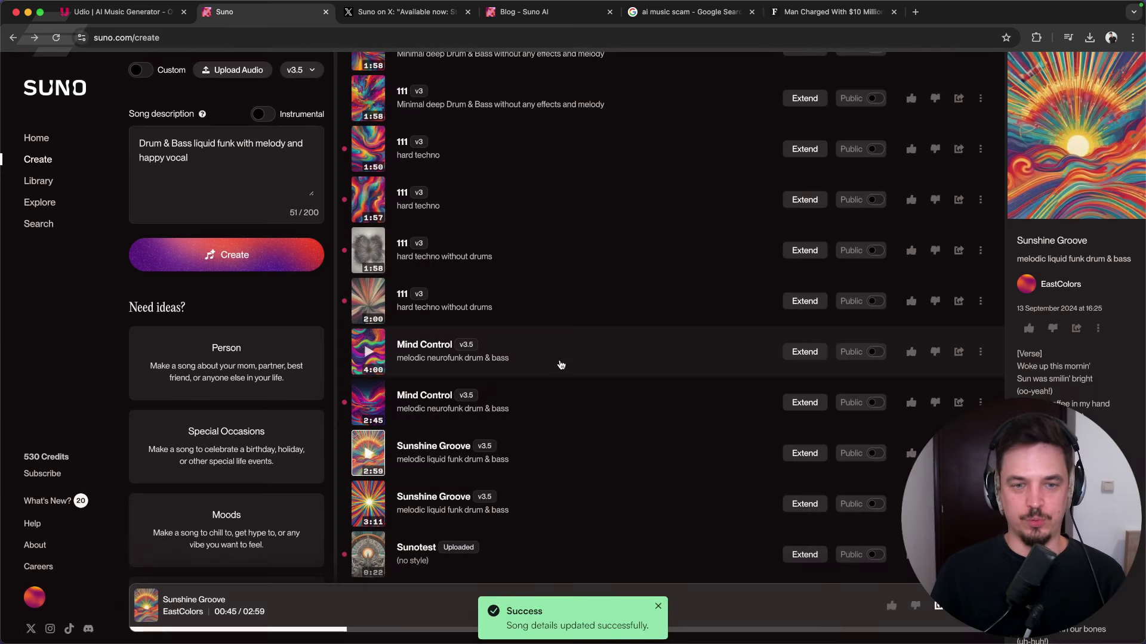
pyautogui.click(370, 556)
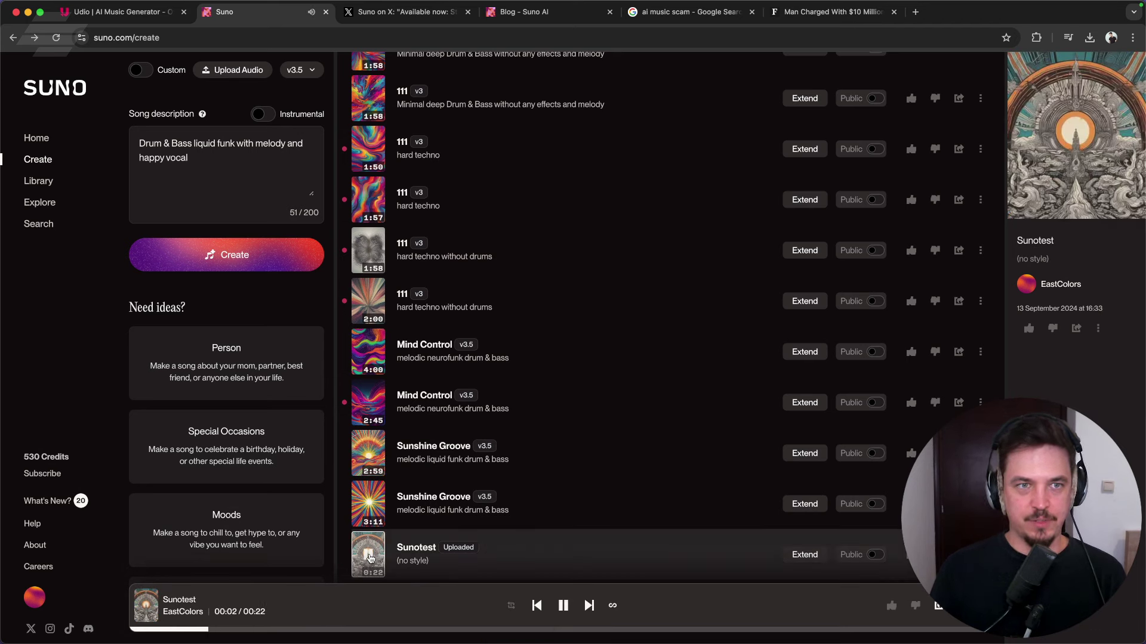
pyautogui.click(370, 558)
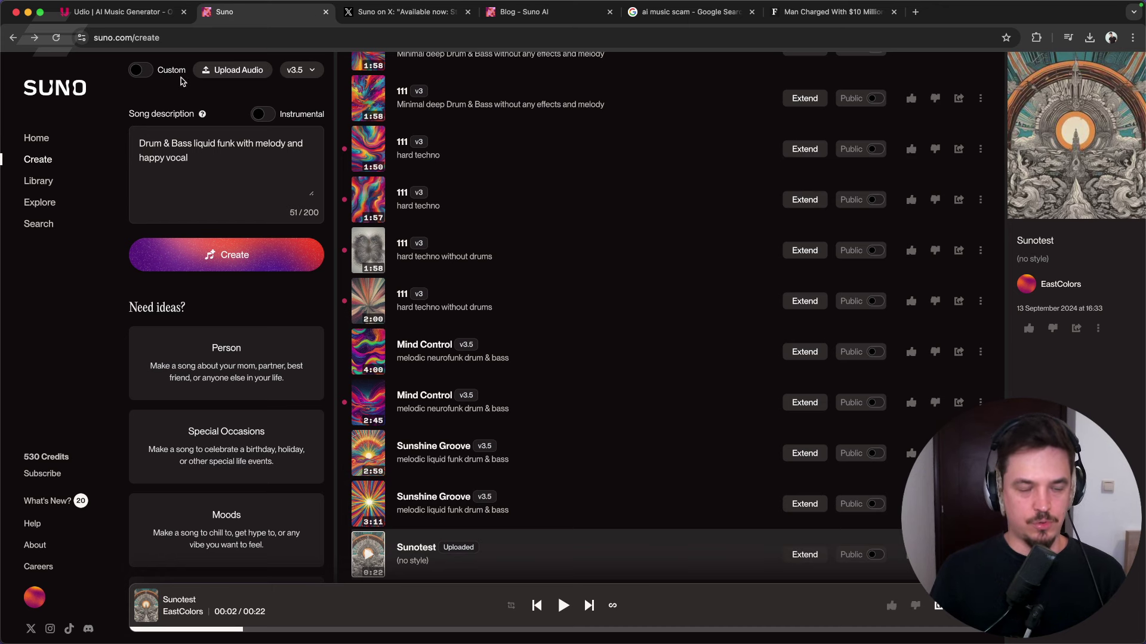
# - Extend the uploaded Sunotest clip from 00:22 using the music style "Drum & bass neurofunk with vocals"
pyautogui.click(815, 556)
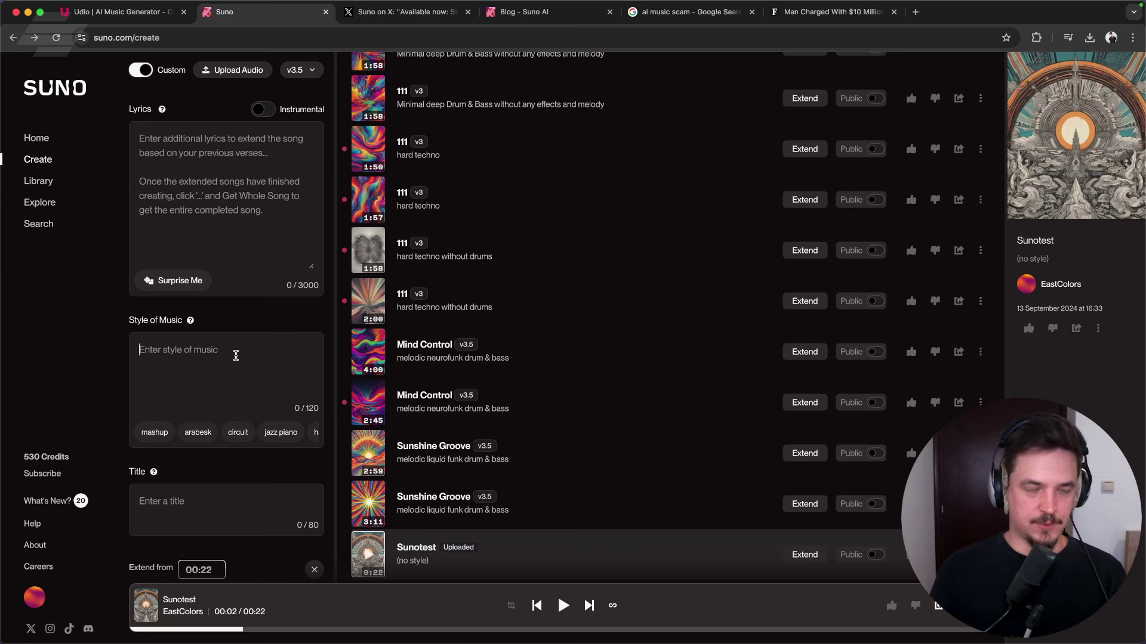
pyautogui.write('Drum & bas')
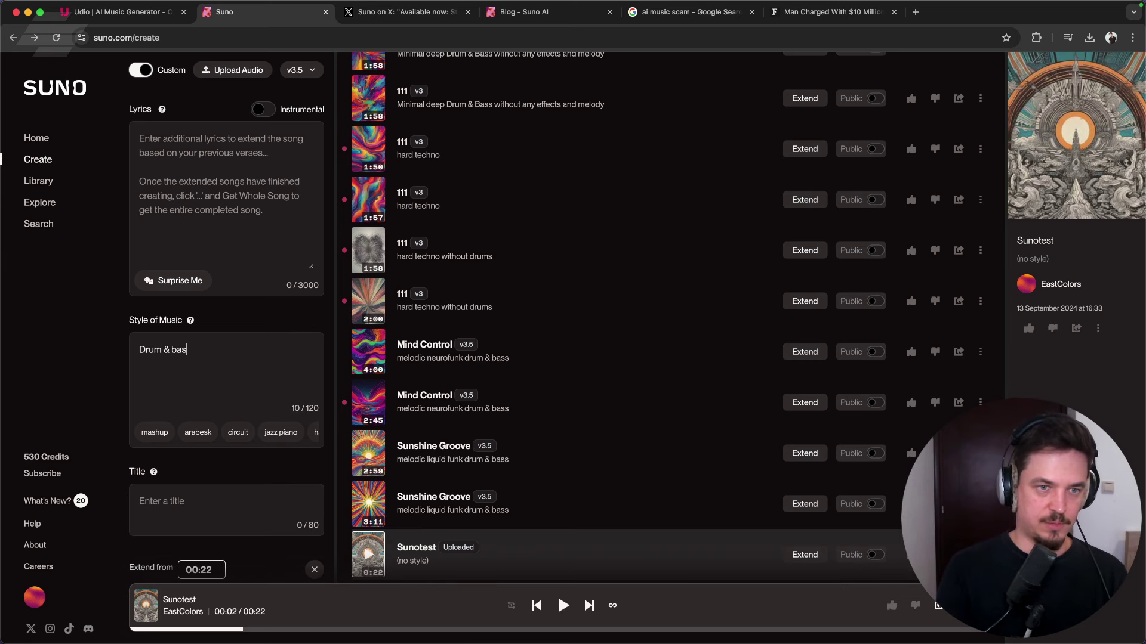
pyautogui.write('s neur')
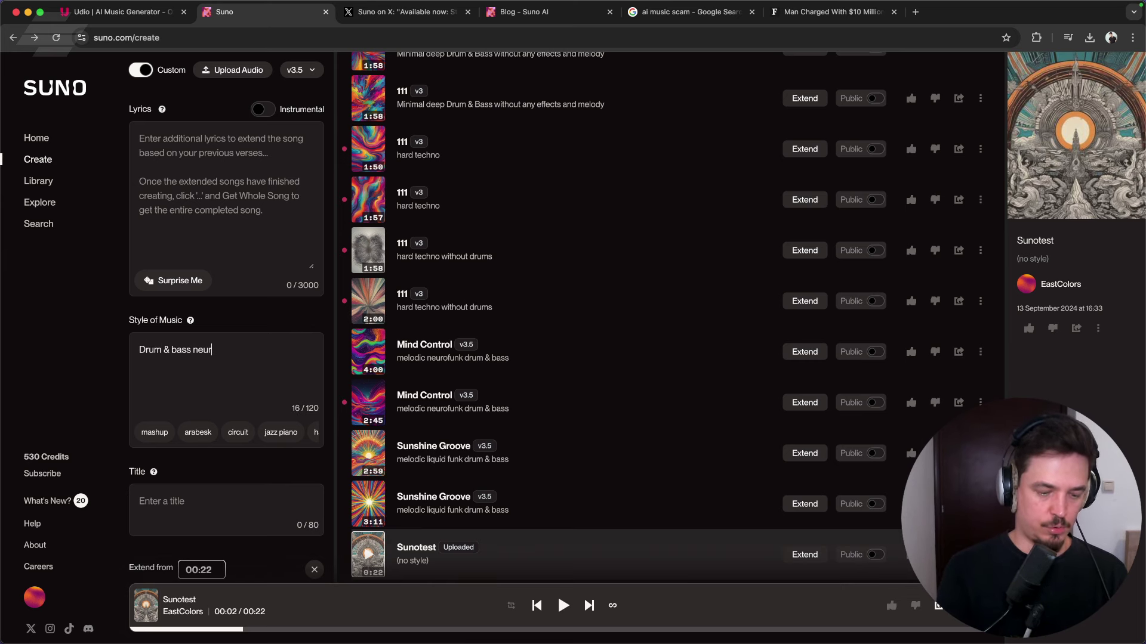
pyautogui.write('ofunk')
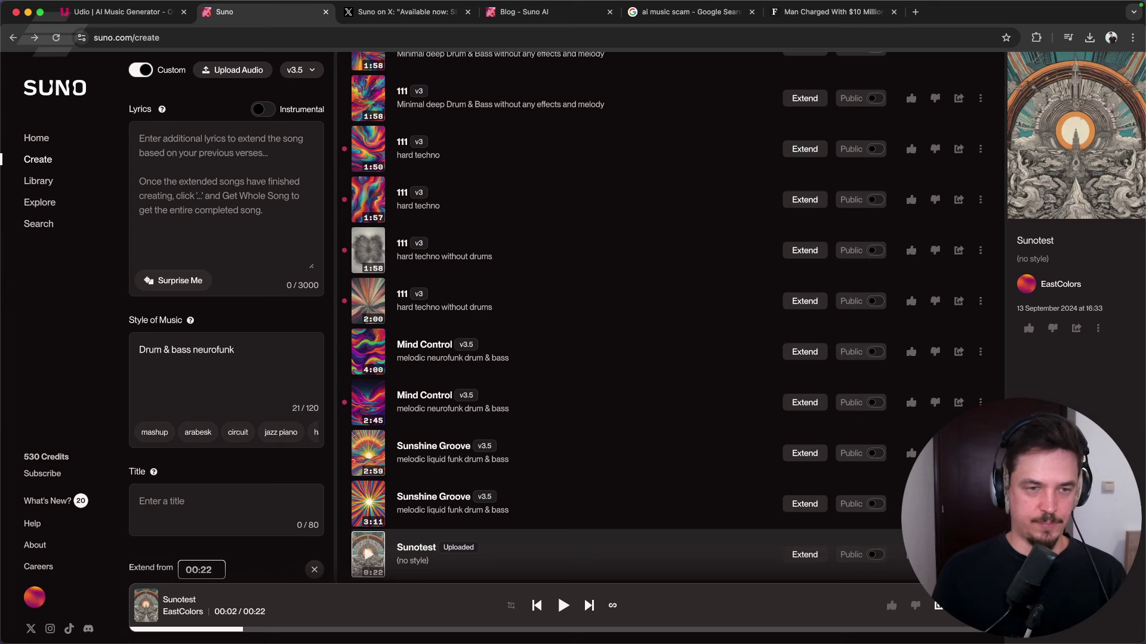
pyautogui.write(' with vocals')
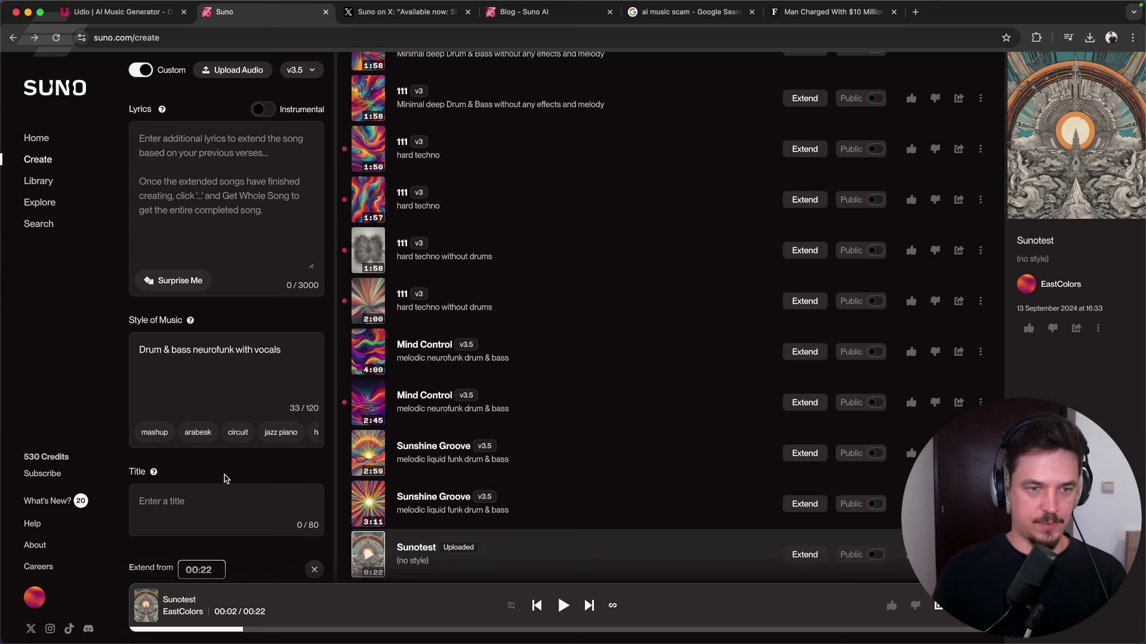
pyautogui.scroll(-4, 224, 478)
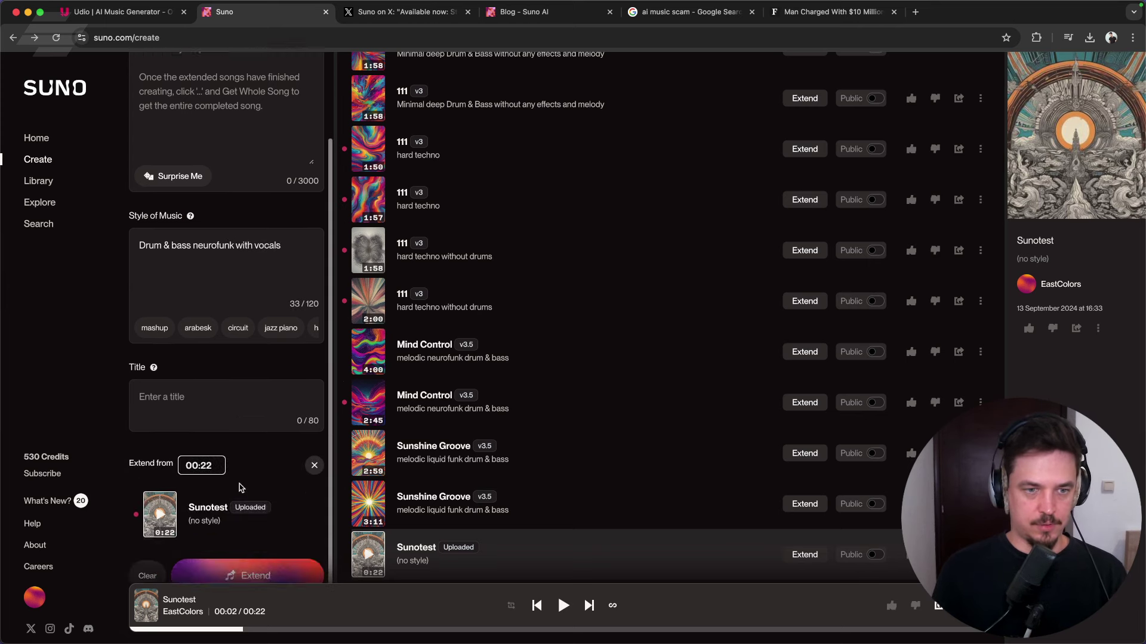
pyautogui.click(204, 440)
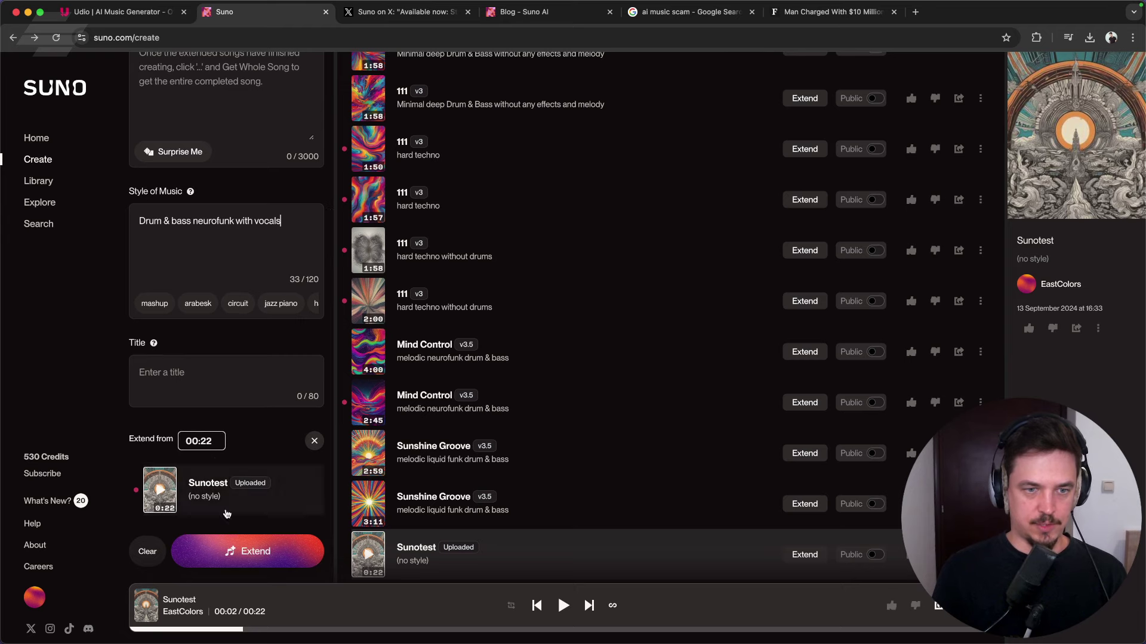
pyautogui.click(234, 555)
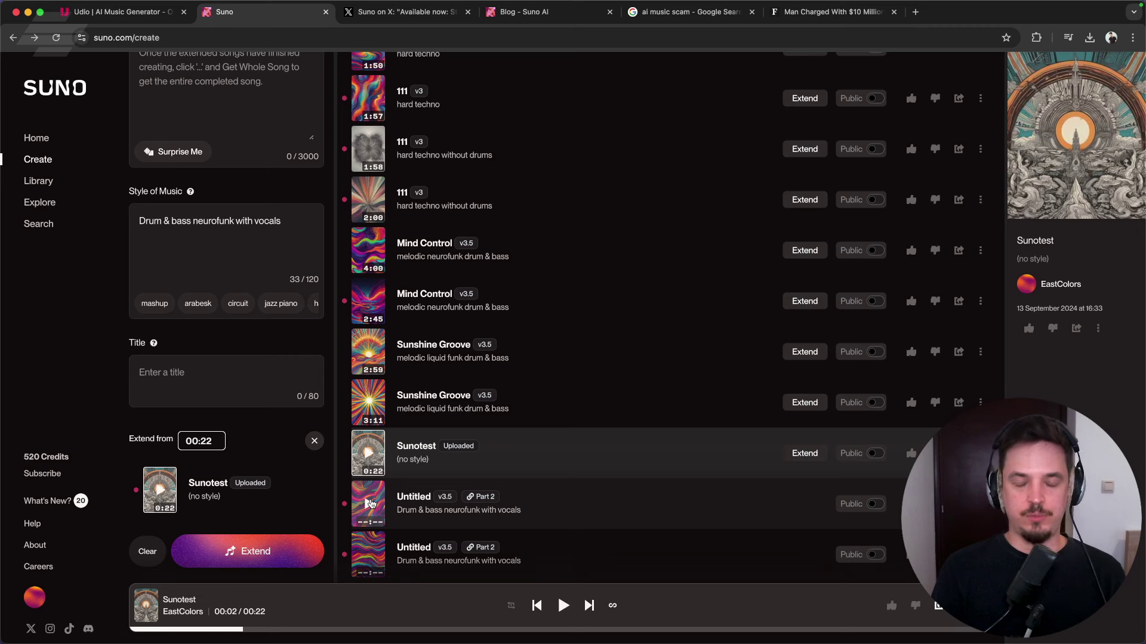
# - Listen to both generated Part 2 extensions of Sunotest
pyautogui.click(369, 503)
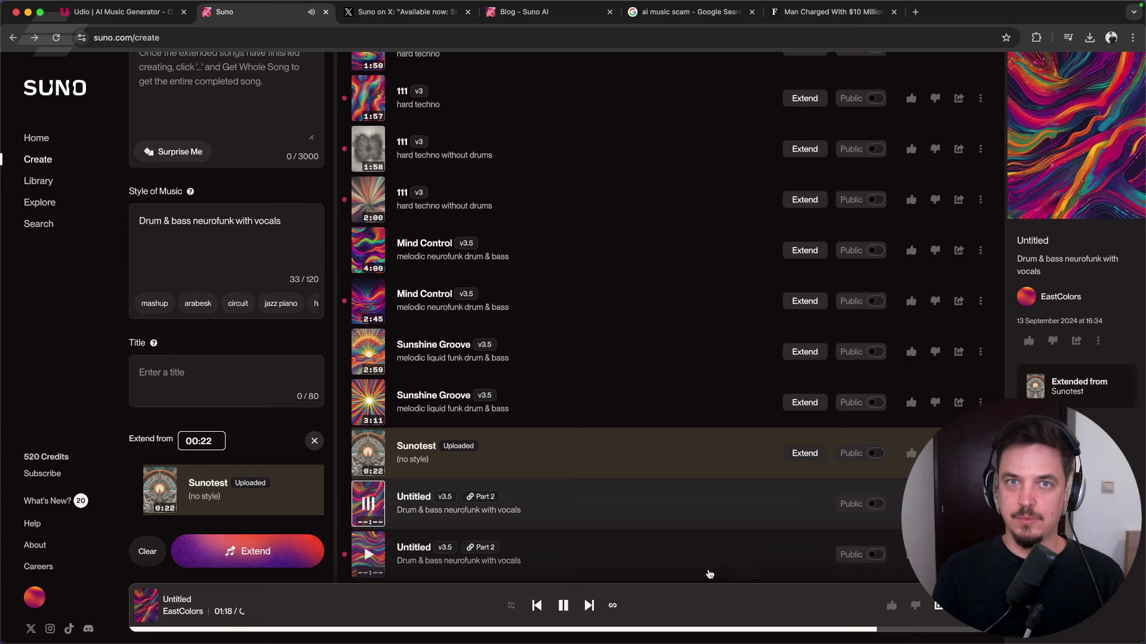
pyautogui.click(563, 606)
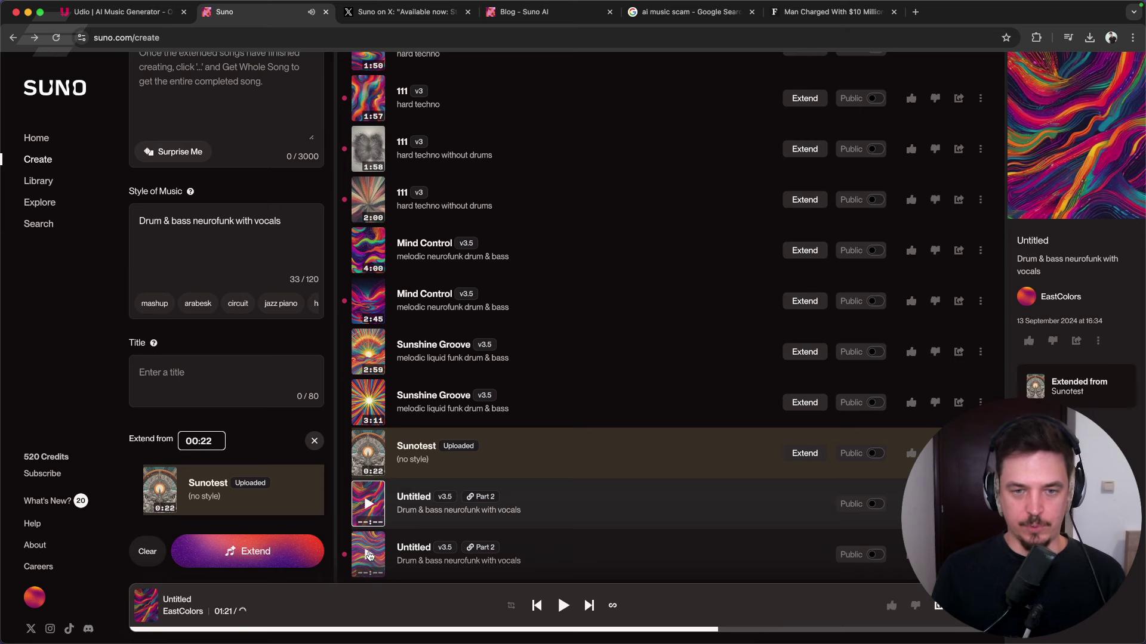
pyautogui.click(369, 555)
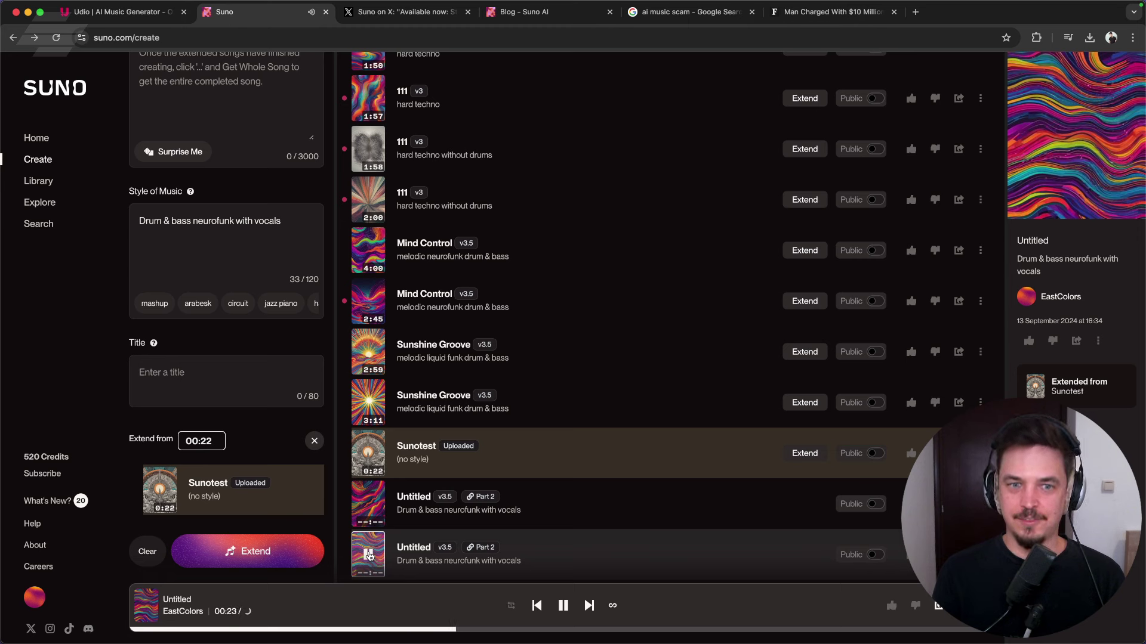
# - Switch to Cubase and play the original drum, bass and synth arrangement for comparison
pyautogui.press('super+Tab')
pyautogui.press('super+Tab')
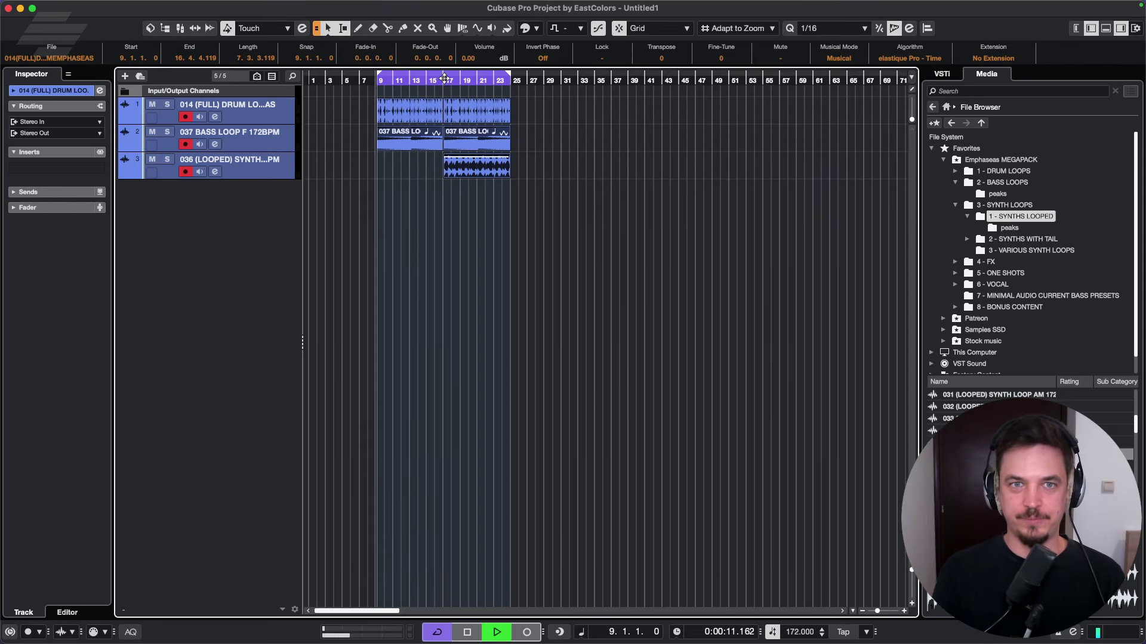
pyautogui.press('space')
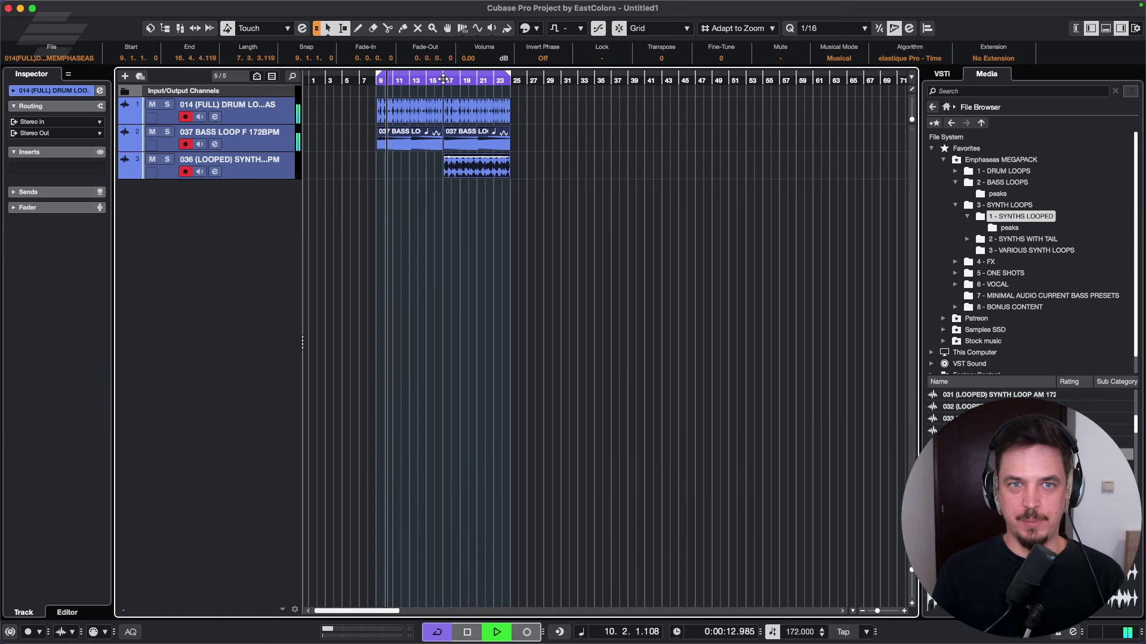
pyautogui.click(444, 80)
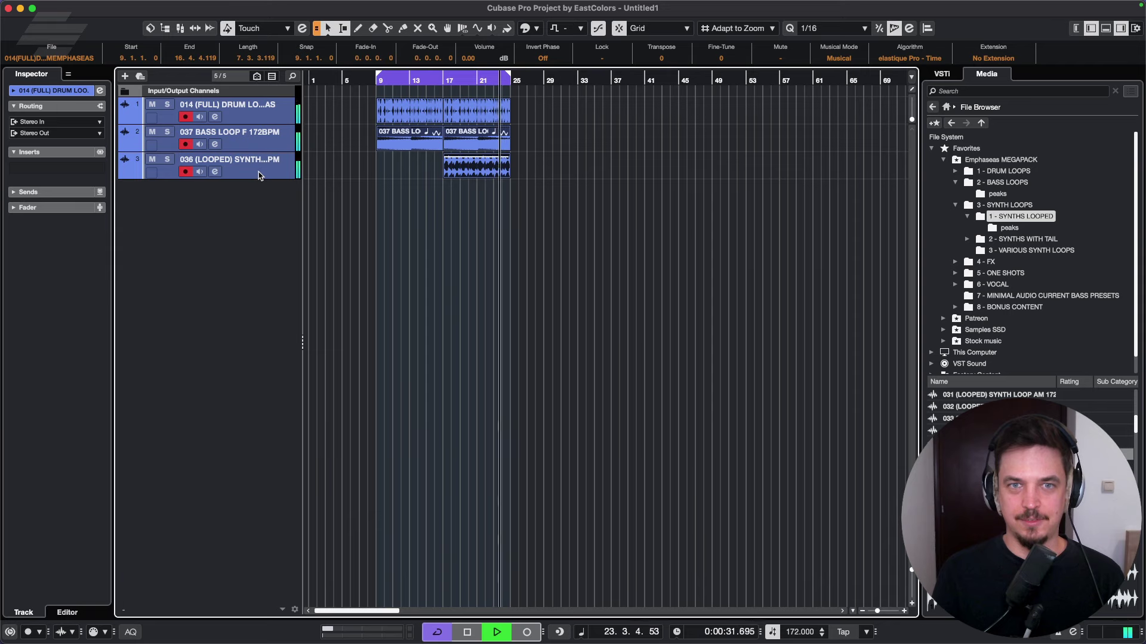
# - Return to Suno and check the available options for the second generated extension, including its sharing choices
pyautogui.press('super+Tab')
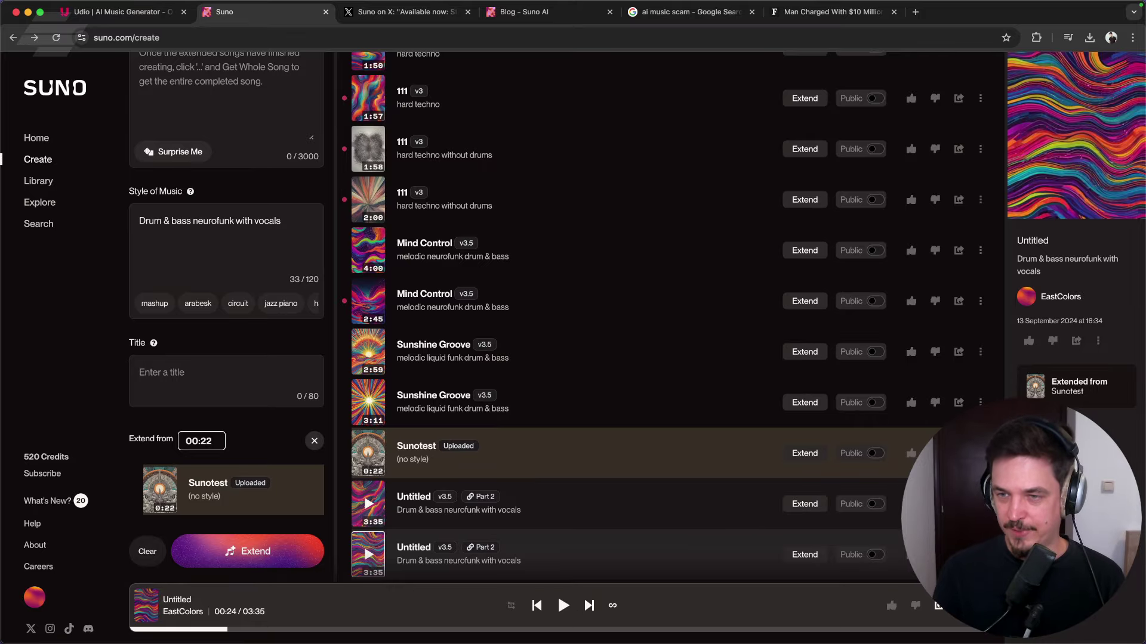
pyautogui.click(1098, 341)
pyautogui.moveTo(1039, 425)
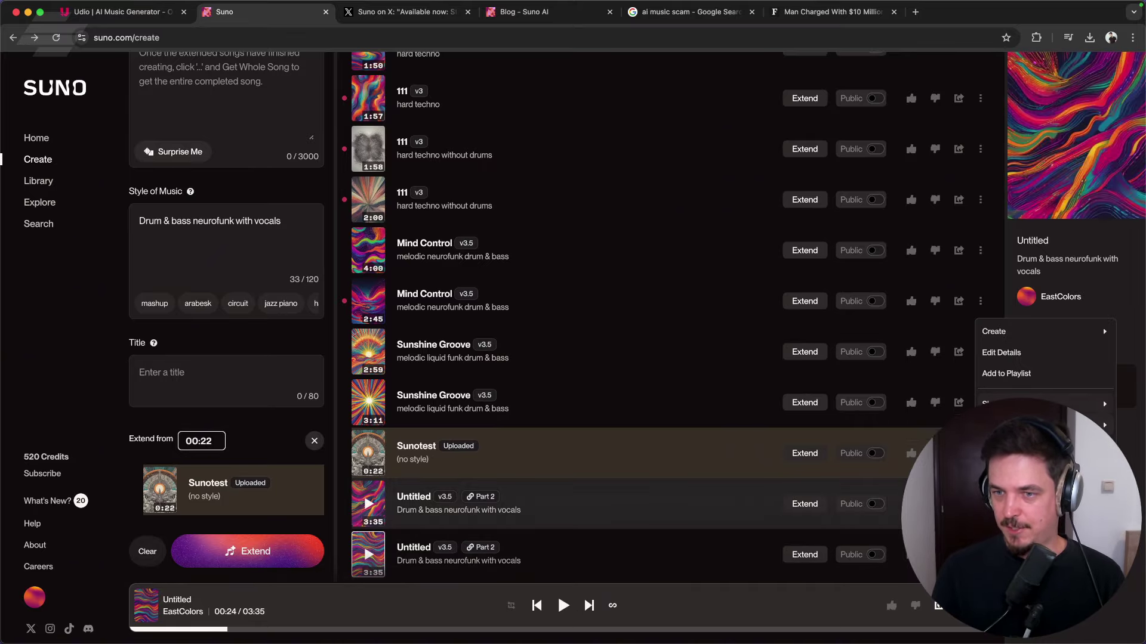
pyautogui.moveTo(1045, 404)
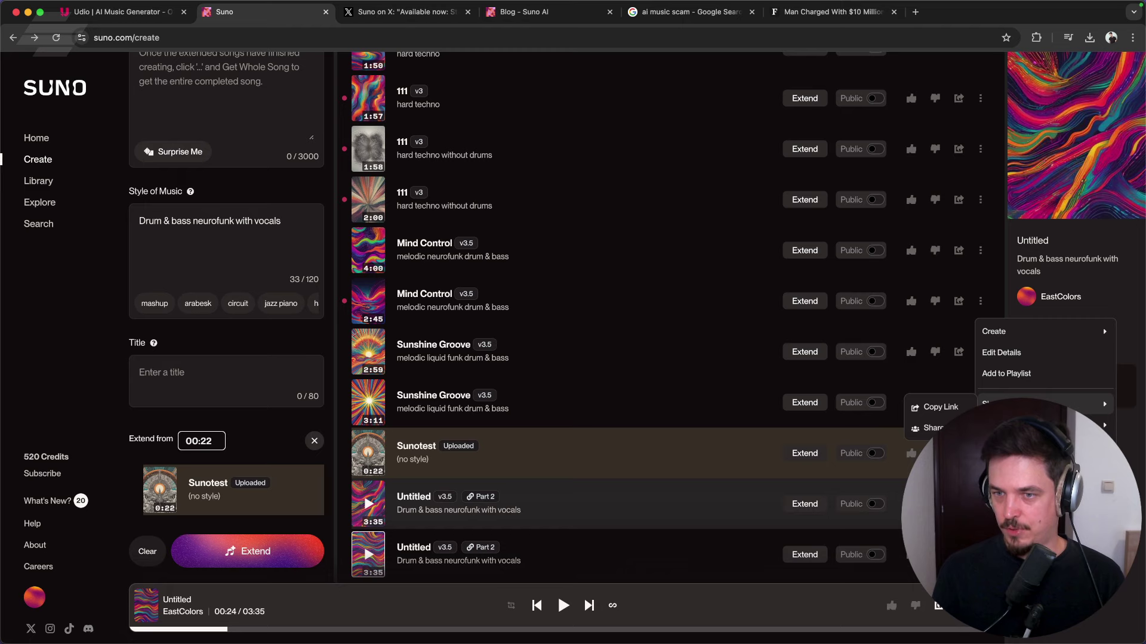
pyautogui.moveTo(1011, 334)
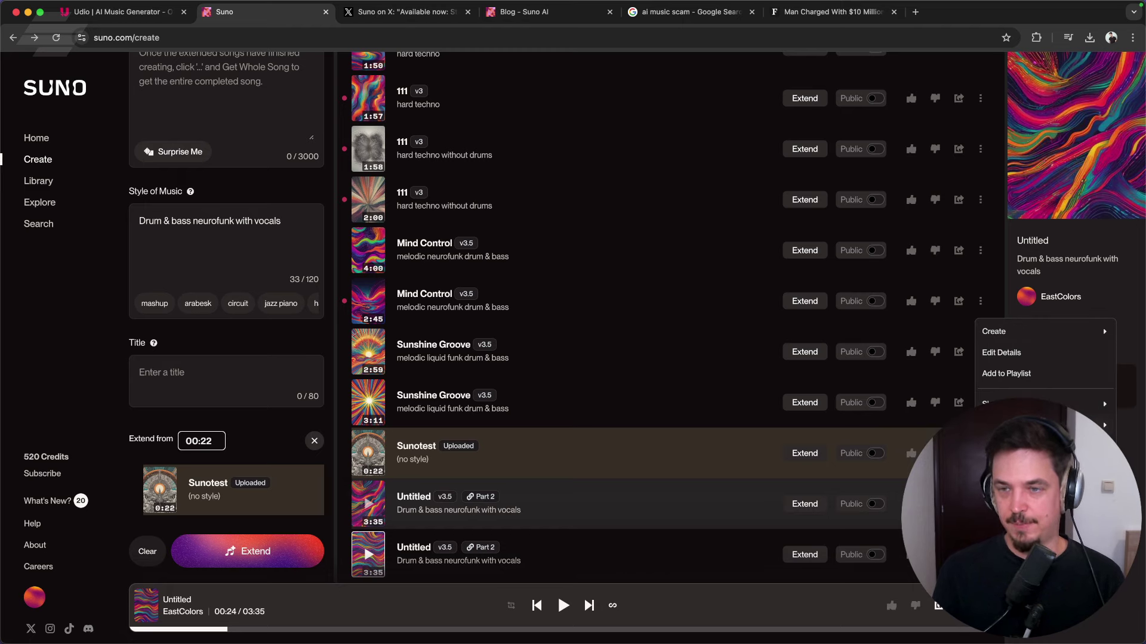
pyautogui.click(641, 467)
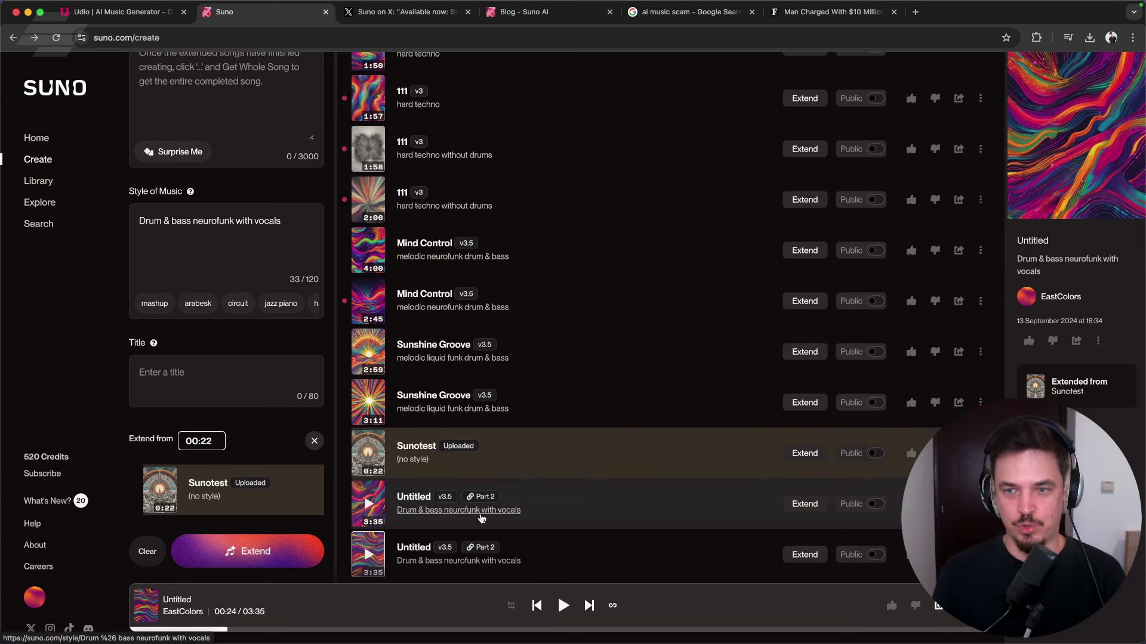
# - Read Suno's X post about separating vocal and instrumental stems, and return to the Suno create page
pyautogui.click(391, 11)
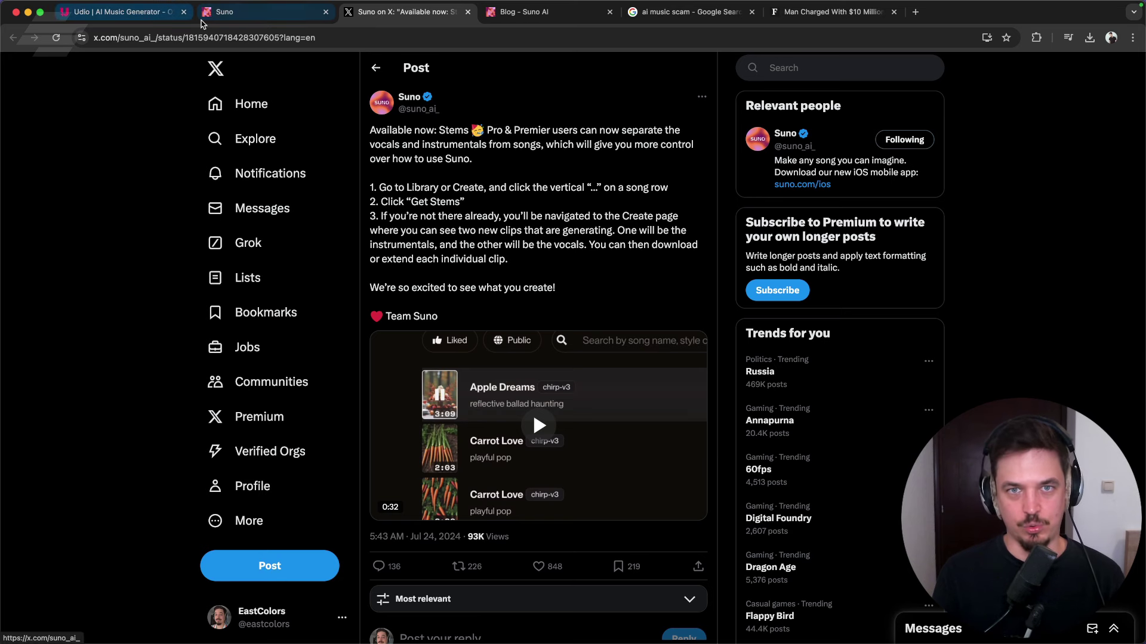
pyautogui.click(232, 18)
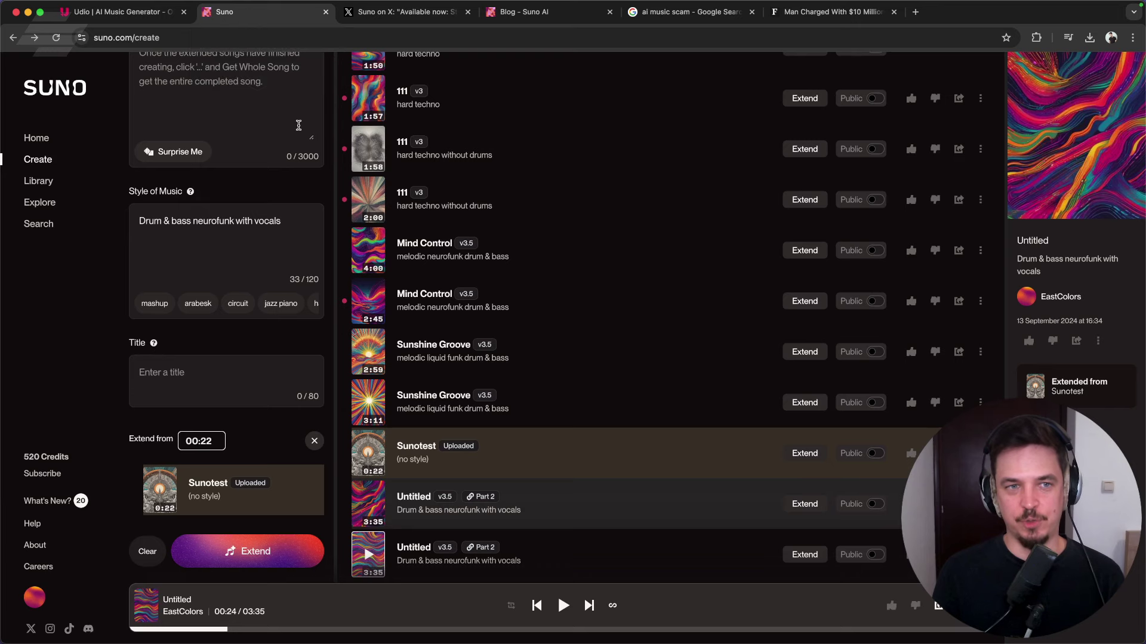
pyautogui.click(431, 13)
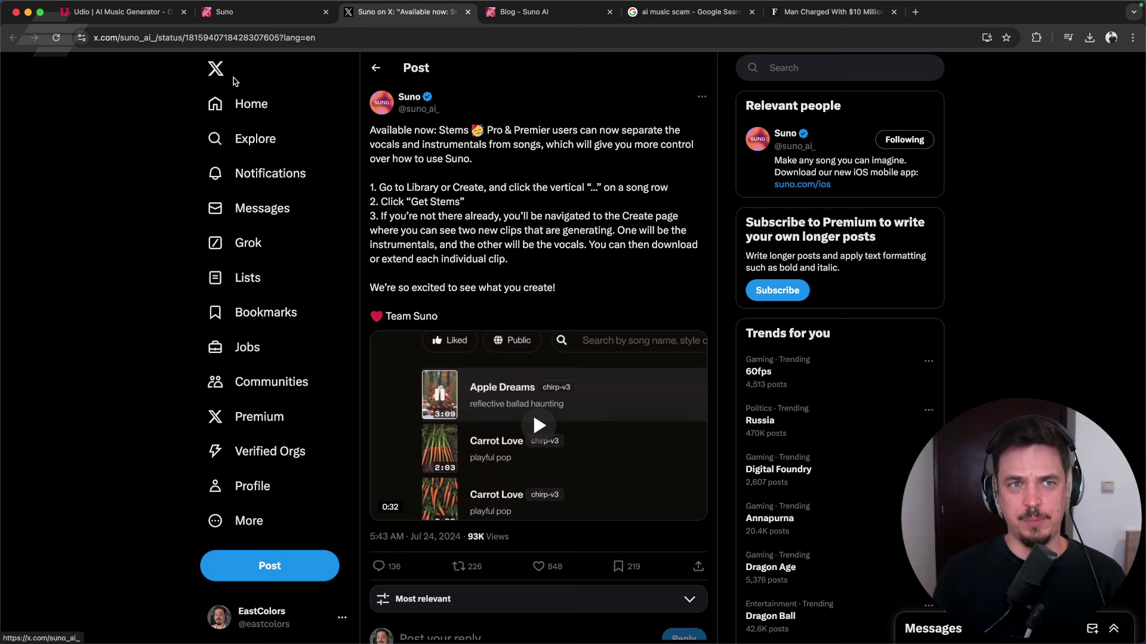
pyautogui.click(244, 22)
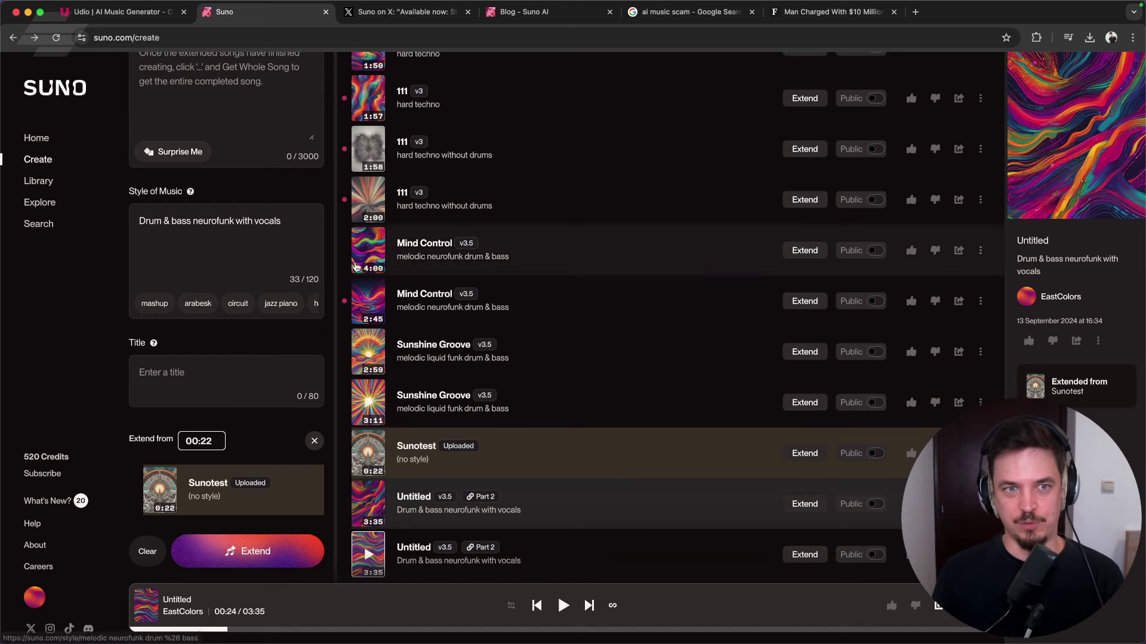
# - Look over the song list and the custom extension form, and open the Suno blog
pyautogui.scroll(-10, 356, 266)
pyautogui.scroll(3, 268, 170)
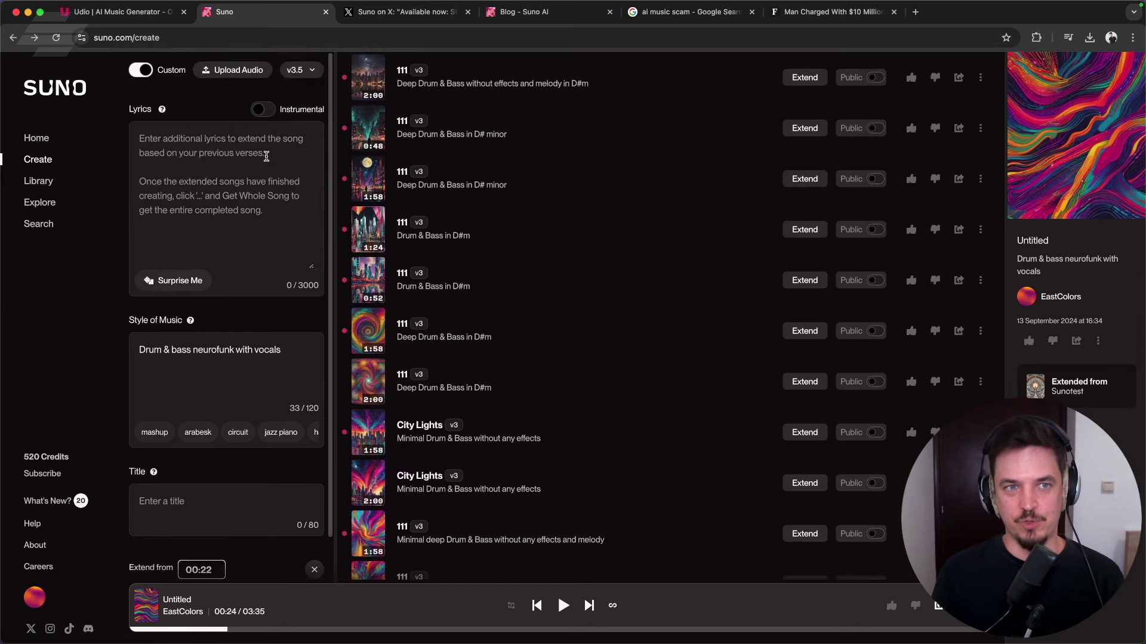
pyautogui.scroll(8, 477, 376)
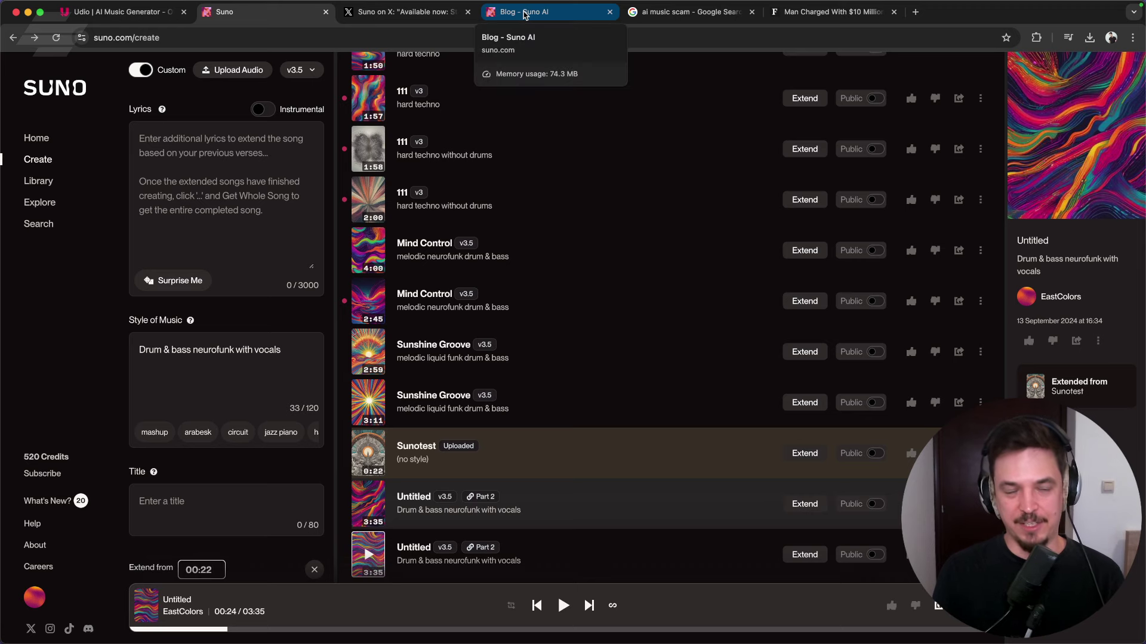
pyautogui.click(524, 15)
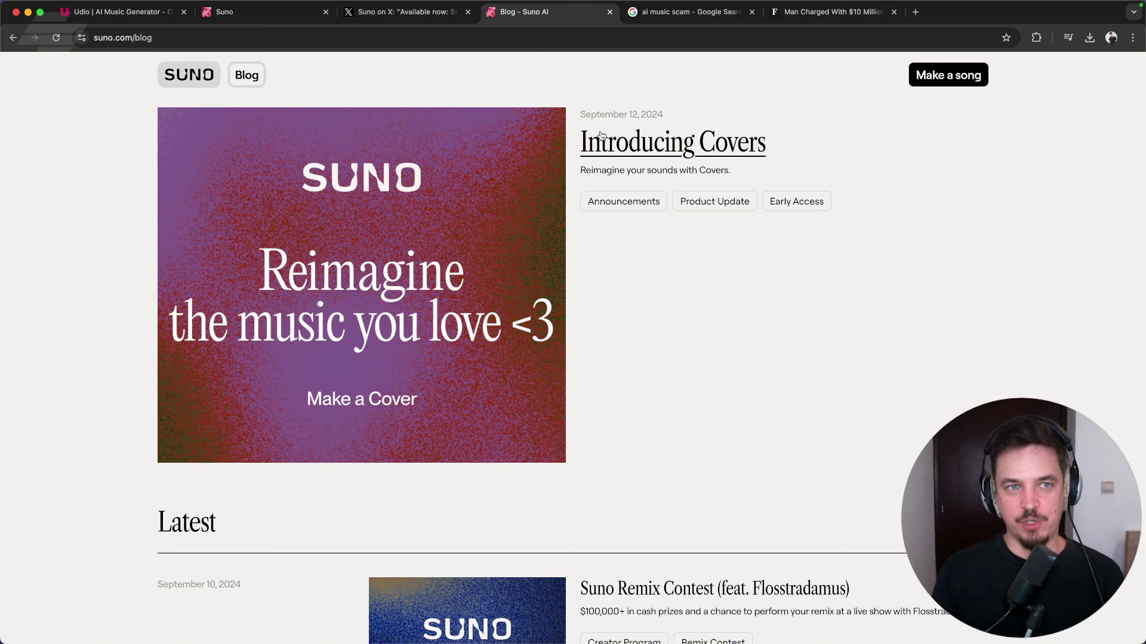
# - Look through the Suno blog's posts on Covers, the Remix Contest and The Summer of Suno, down to the news section
pyautogui.scroll(-5, 662, 253)
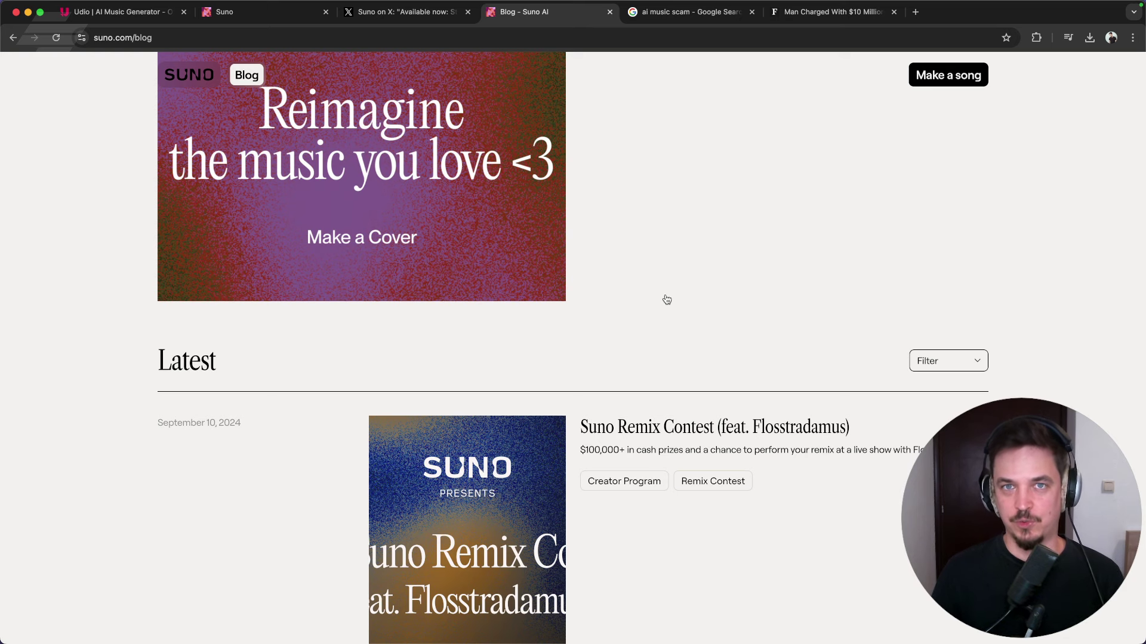
pyautogui.scroll(-1, 659, 364)
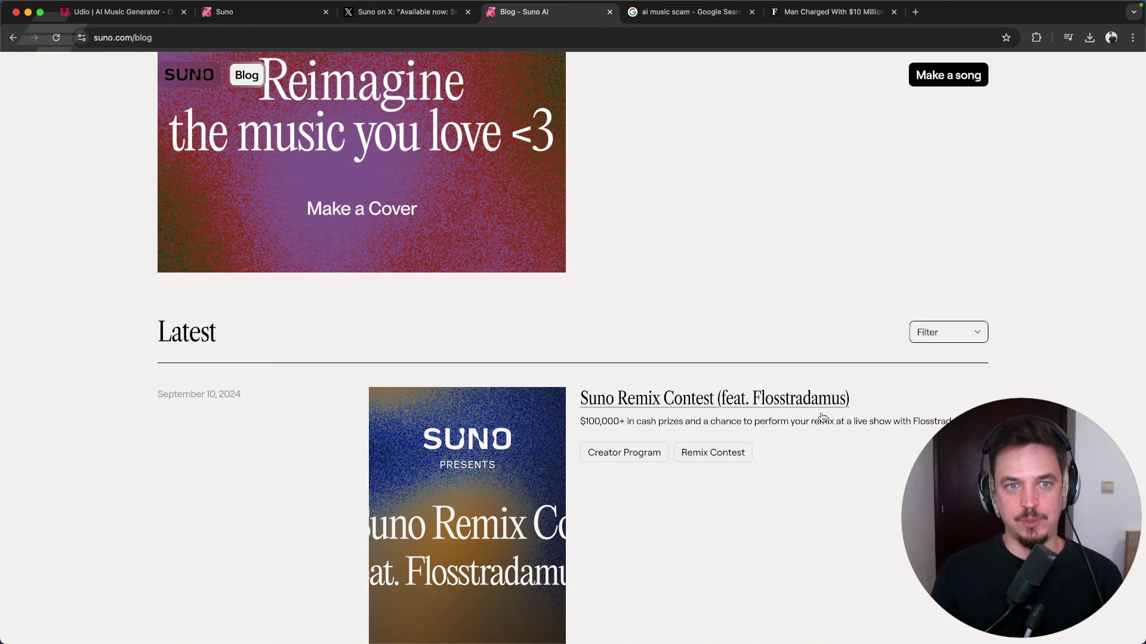
pyautogui.scroll(-5, 773, 401)
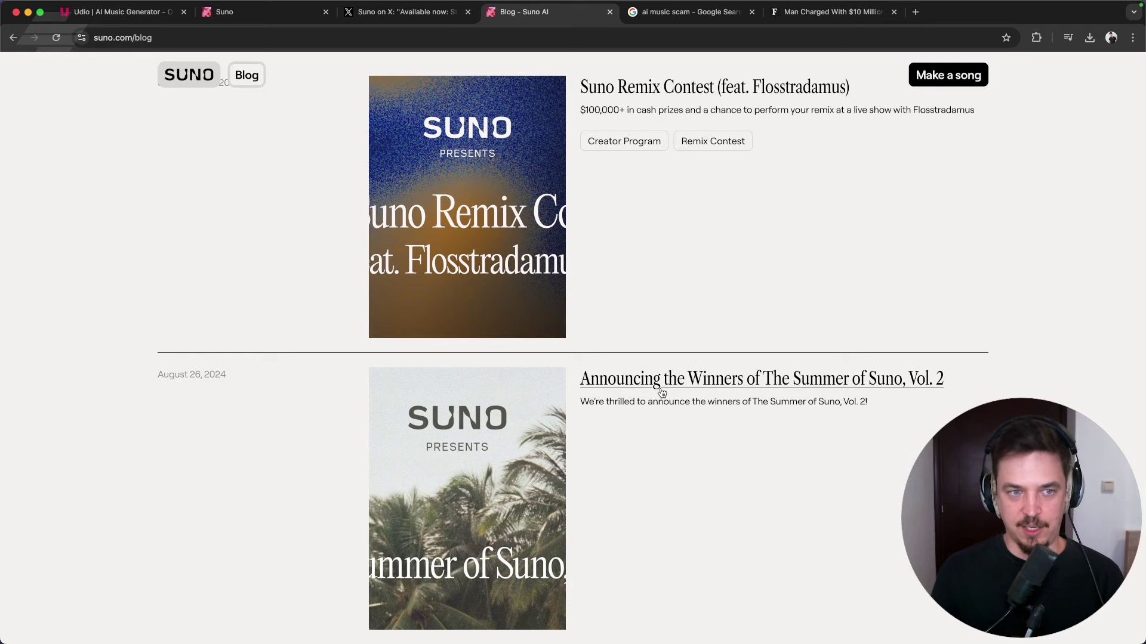
pyautogui.scroll(-5, 661, 393)
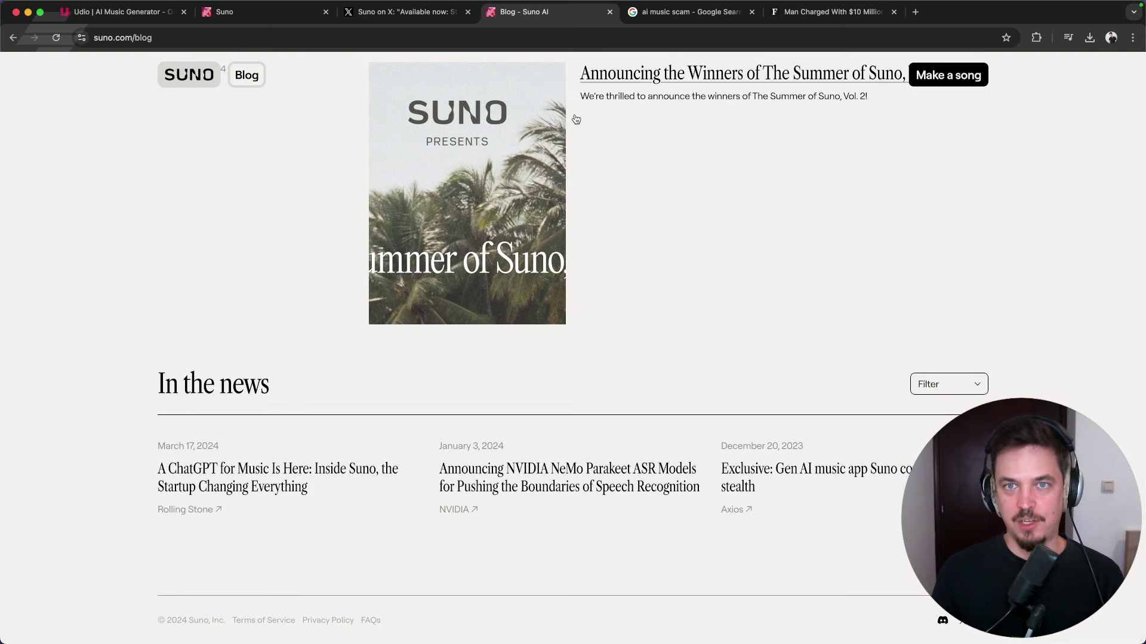
# - Switch to the Forbes article about the $10 million AI-generated music streaming scam and dismiss the membership offer
pyautogui.click(821, 17)
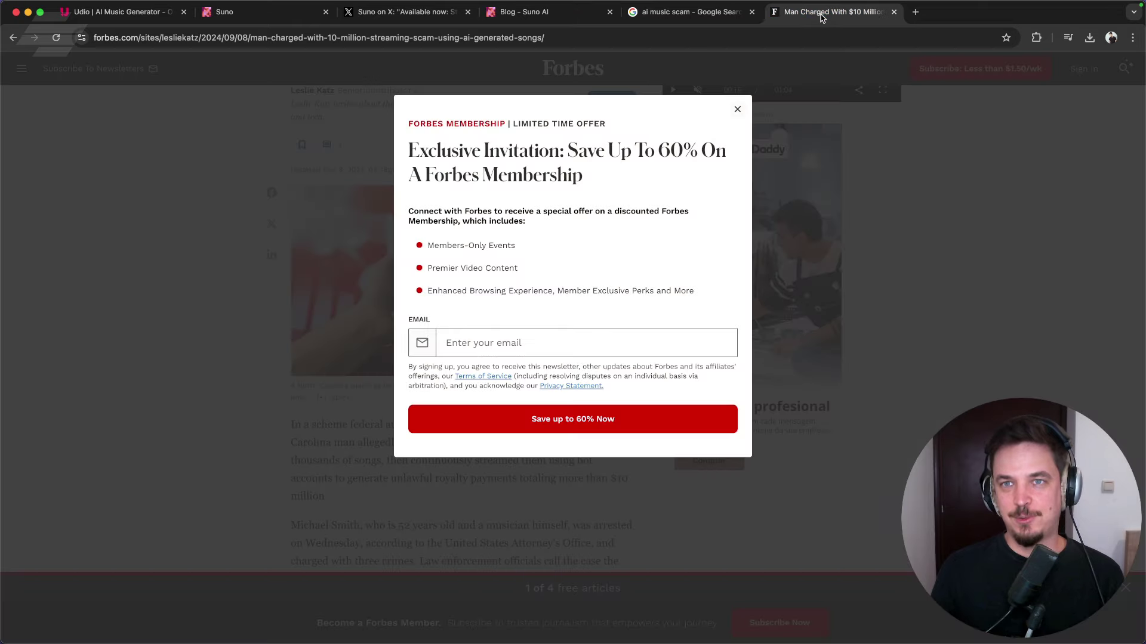
pyautogui.click(735, 112)
pyautogui.scroll(7, 567, 266)
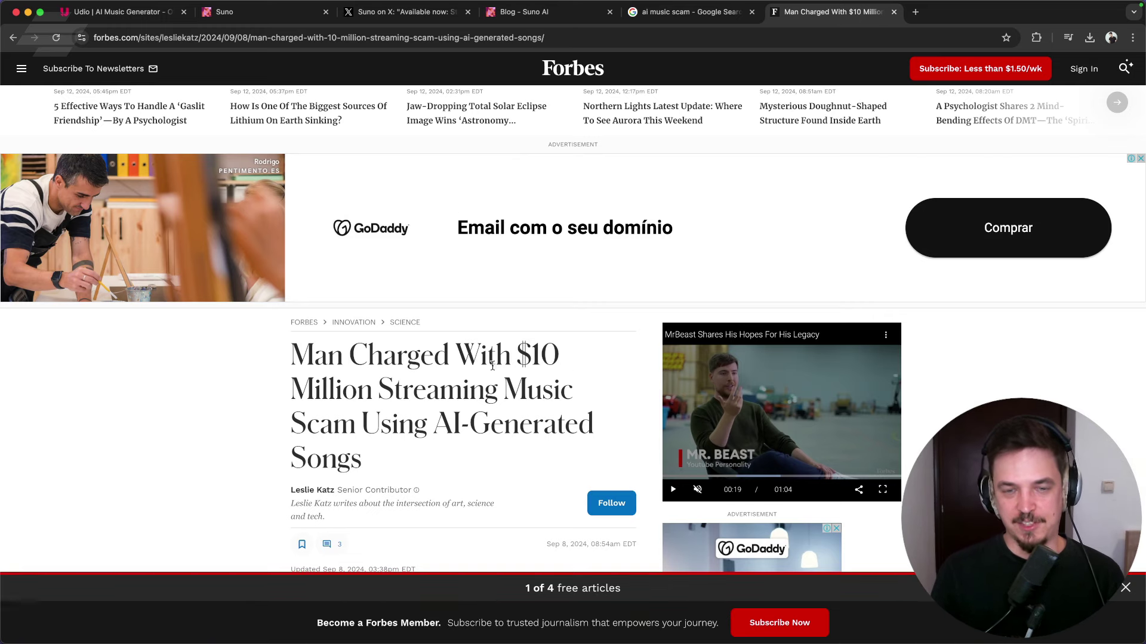
# - Read the Forbes account of the alleged streaming fraud and highlight the accused musician's name in the article
pyautogui.scroll(-9, 492, 364)
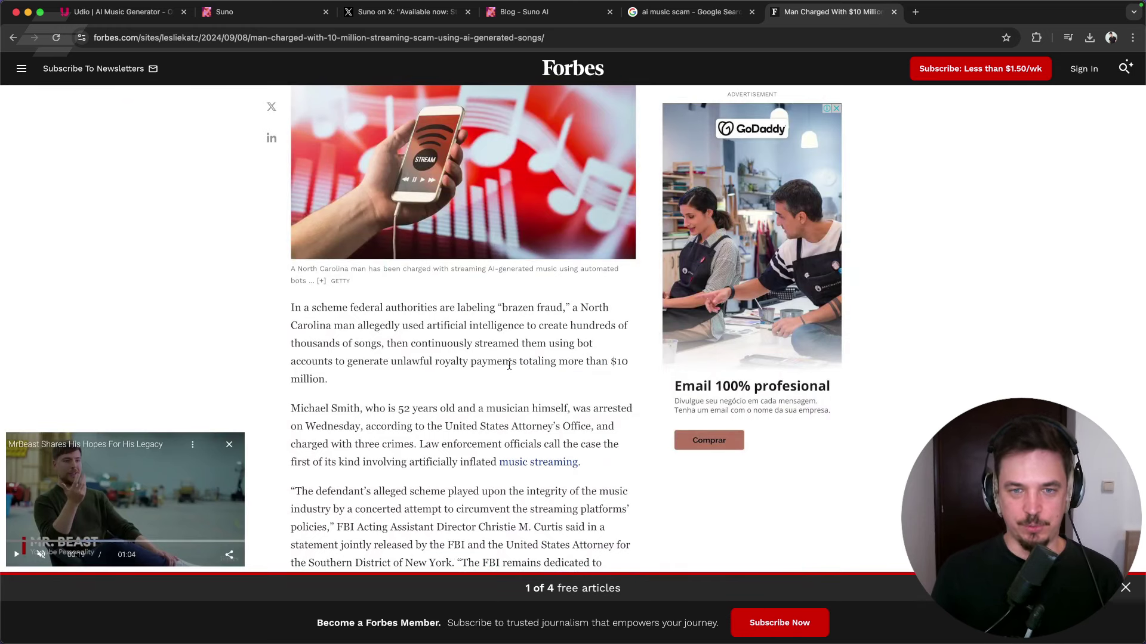
pyautogui.scroll(-5, 502, 388)
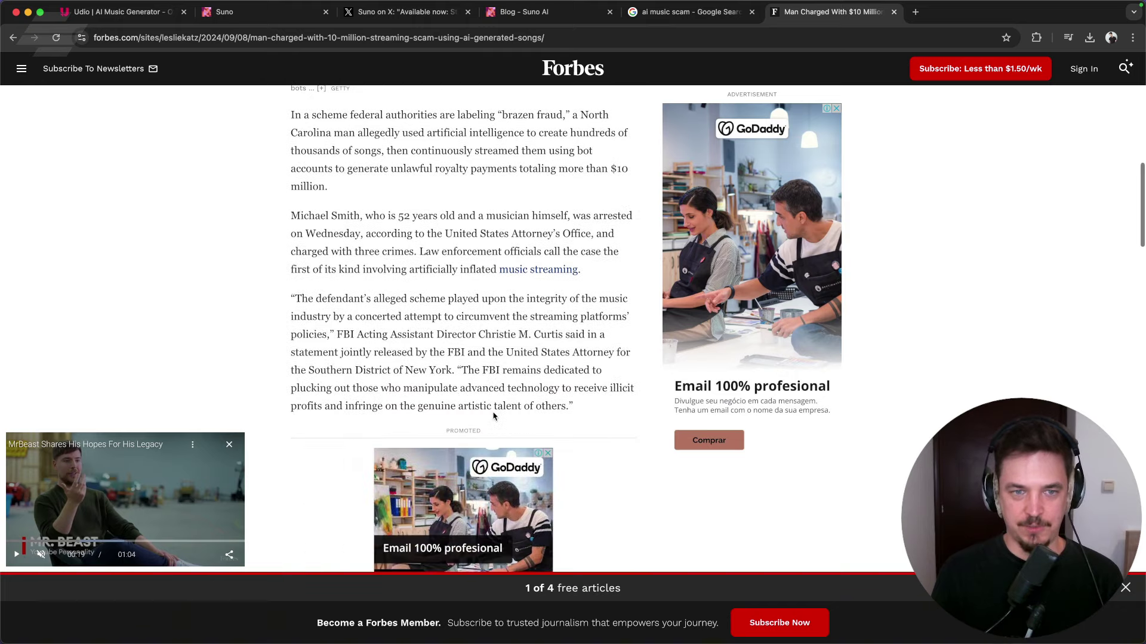
pyautogui.scroll(-5, 494, 416)
pyautogui.scroll(-4, 442, 381)
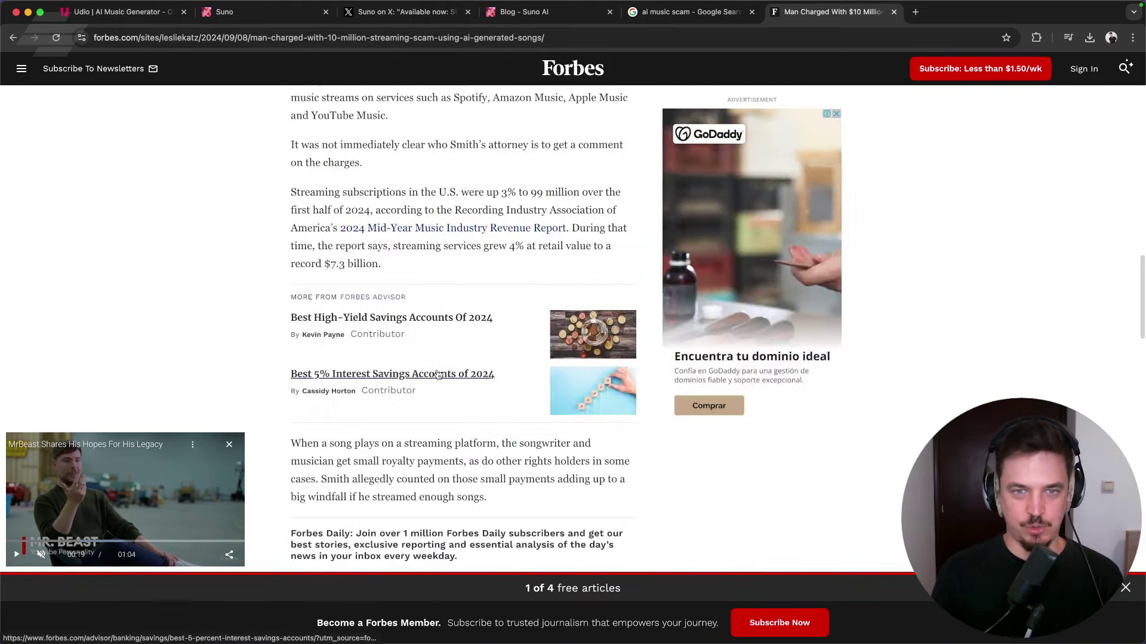
pyautogui.scroll(15, 453, 375)
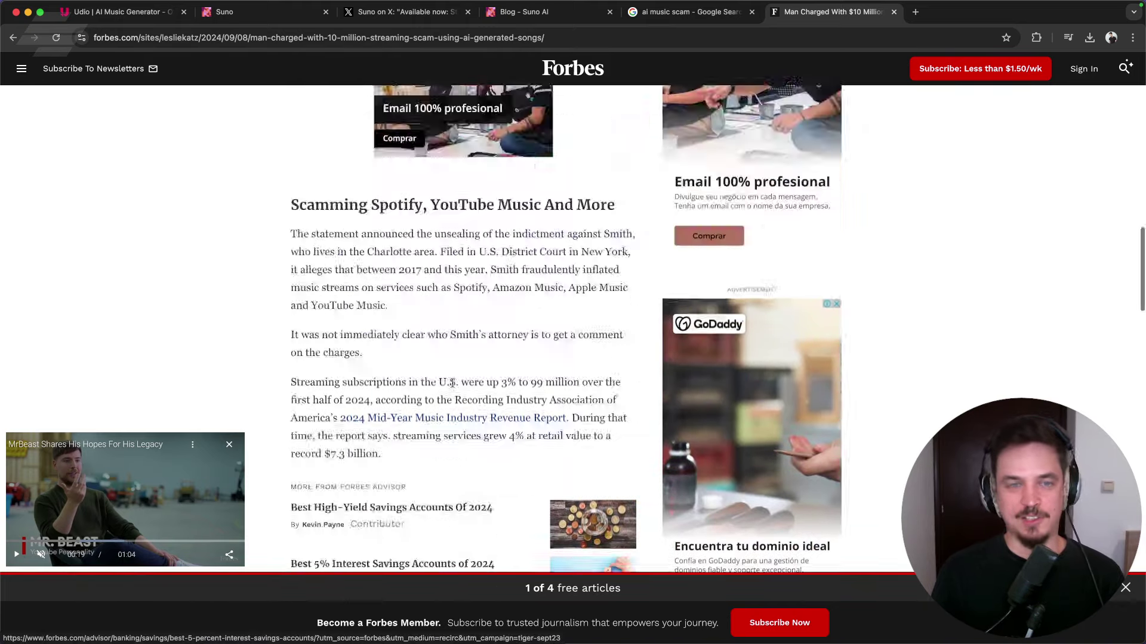
pyautogui.scroll(-2, 528, 360)
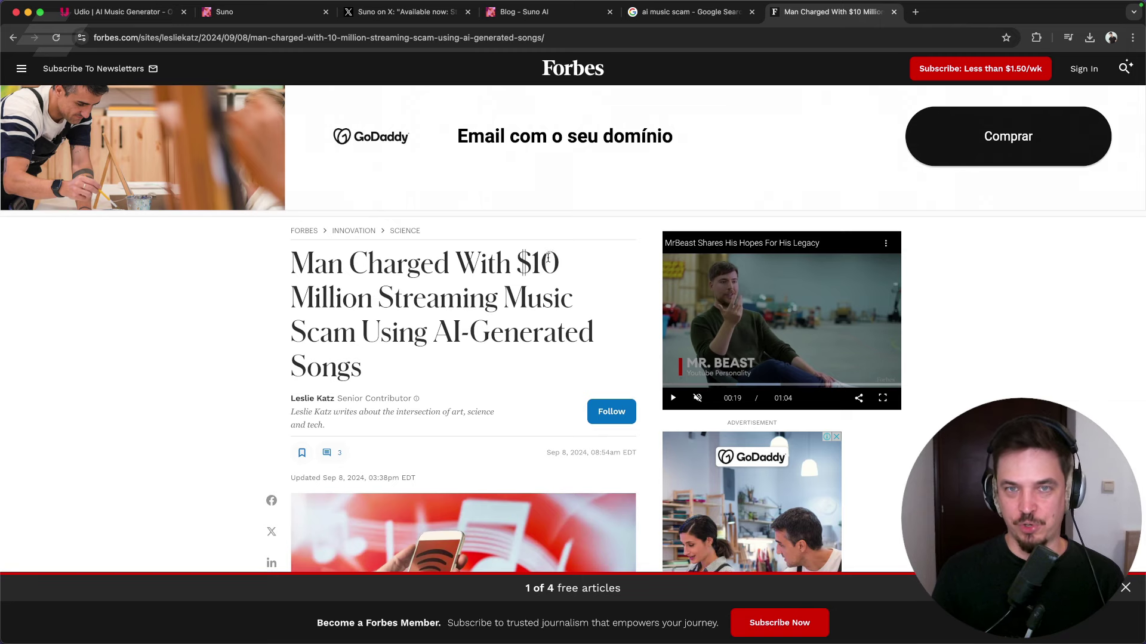
pyautogui.scroll(-10, 548, 256)
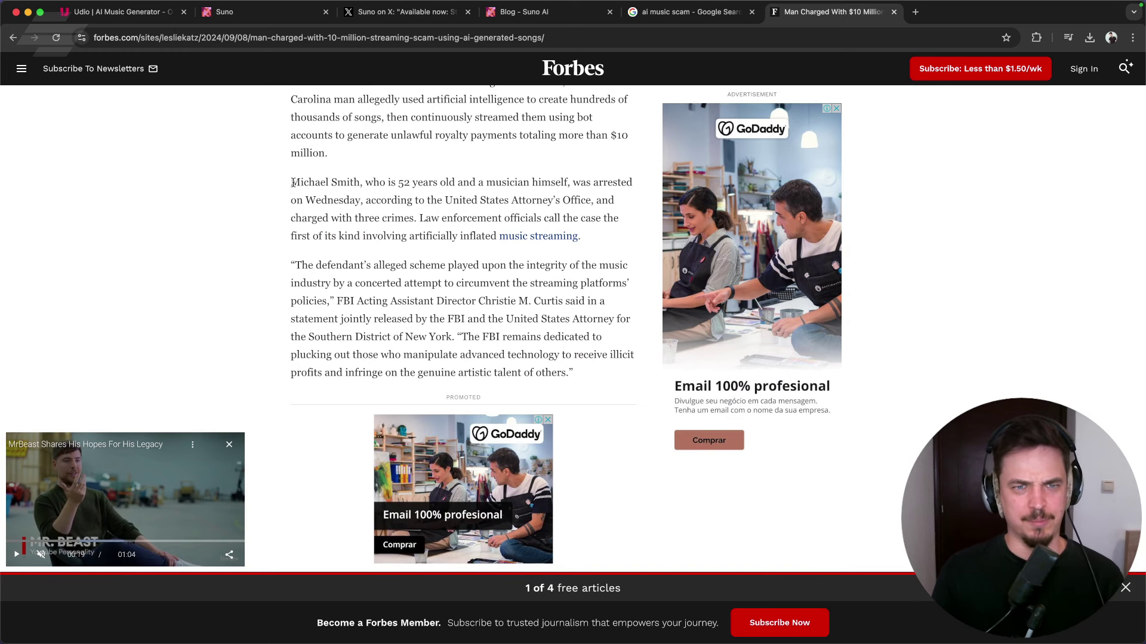
pyautogui.moveTo(292, 182); pyautogui.dragTo(355, 183)
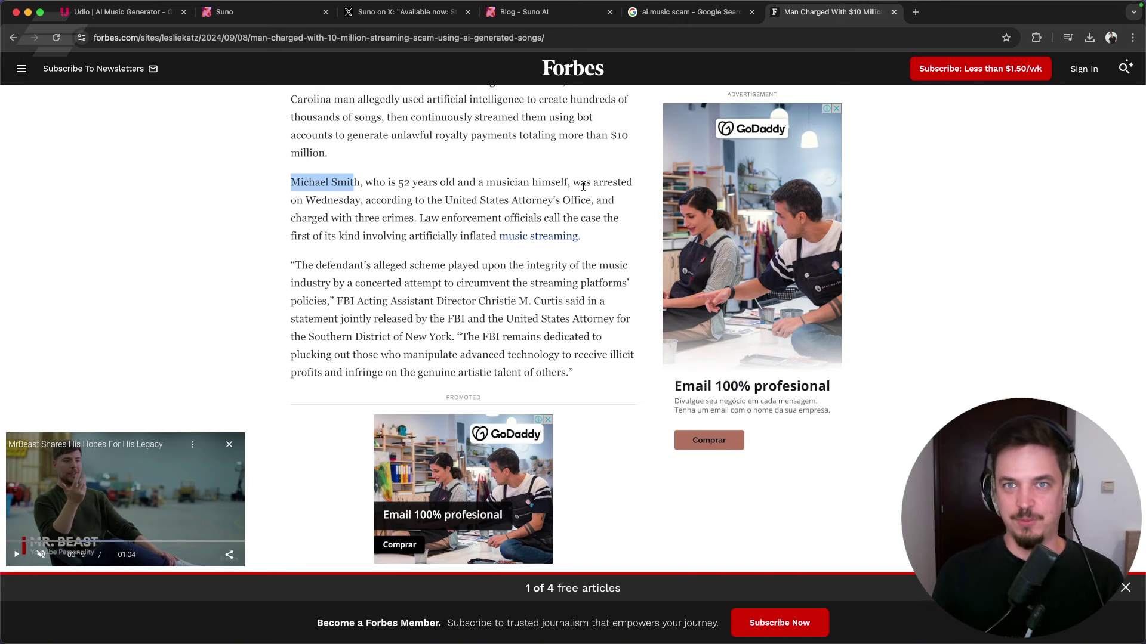
# - Glance back at the Suno create page, switch to Udio and open its pricing page
pyautogui.click(259, 18)
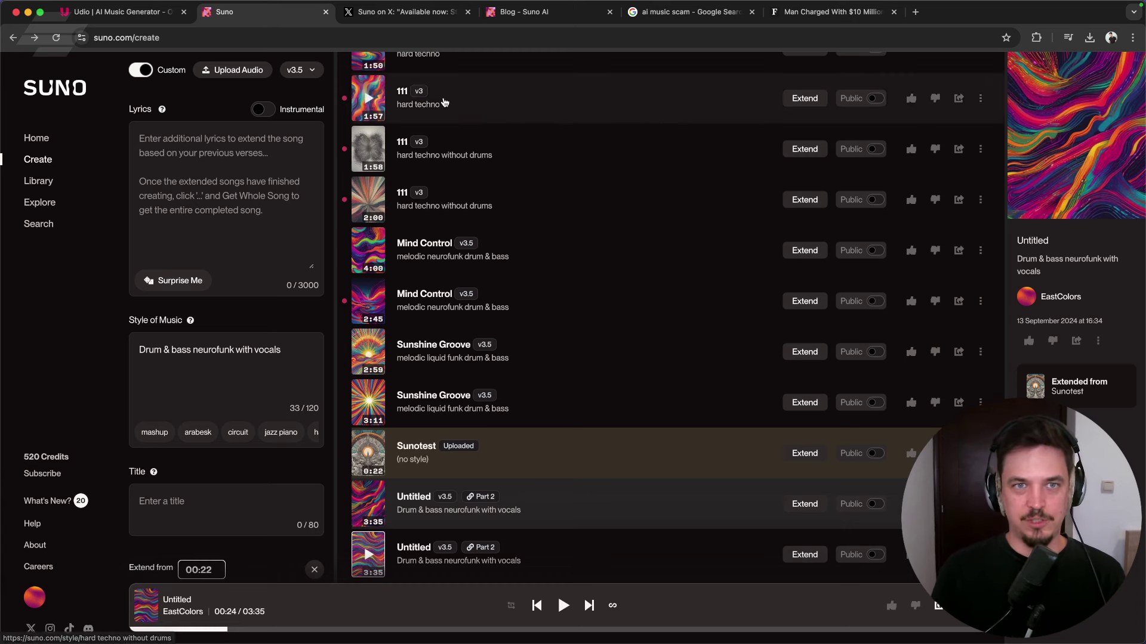
pyautogui.click(116, 11)
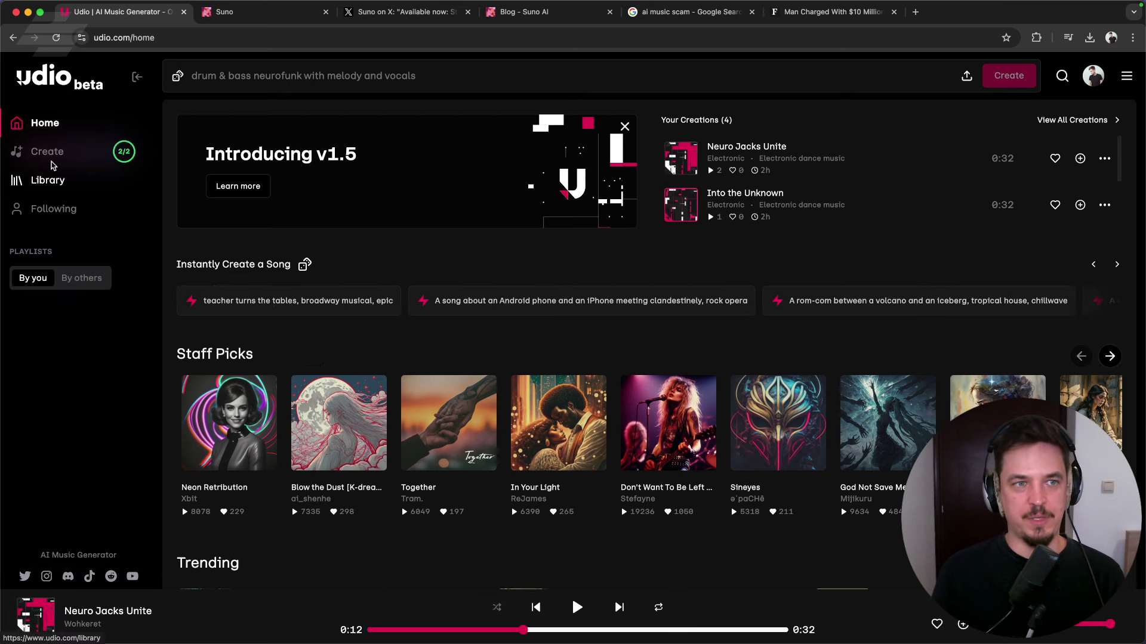
pyautogui.click(1098, 79)
pyautogui.click(1014, 149)
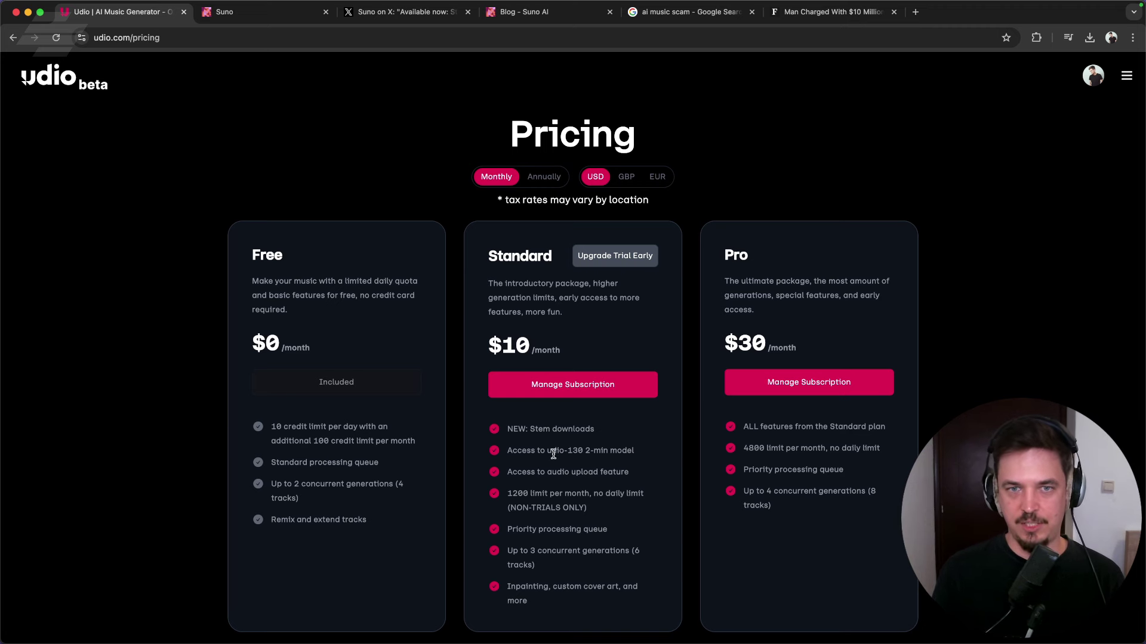
# - Review Udio's Free, Standard and Pro plans, the extra credit purchases and the frequently asked questions
pyautogui.scroll(-3, 561, 328)
pyautogui.scroll(-4, 561, 328)
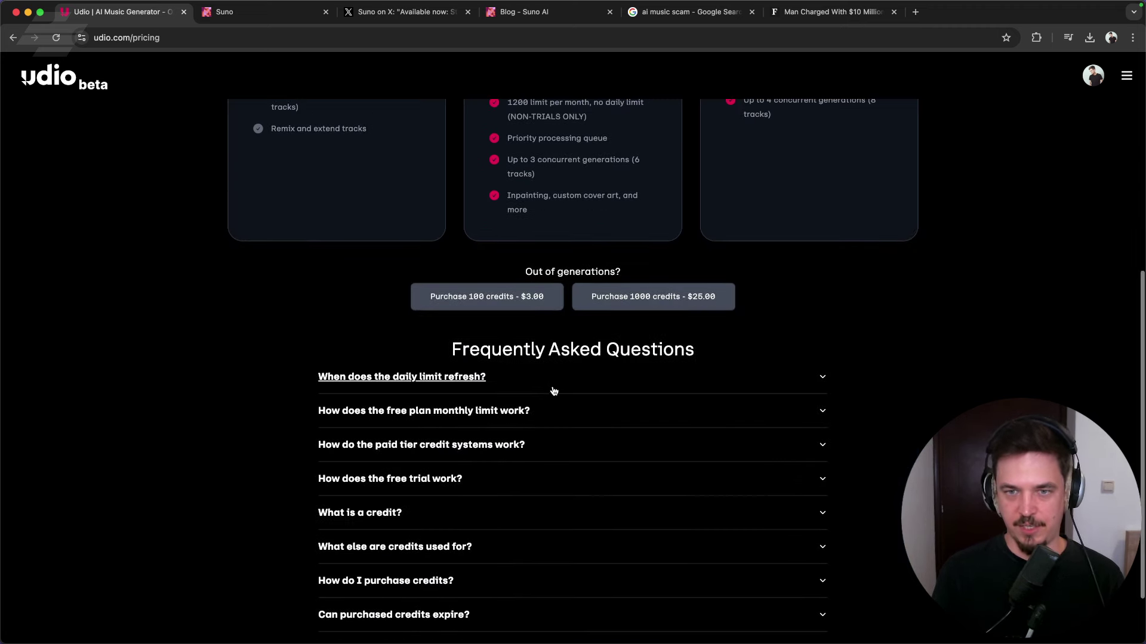
pyautogui.scroll(-2, 427, 461)
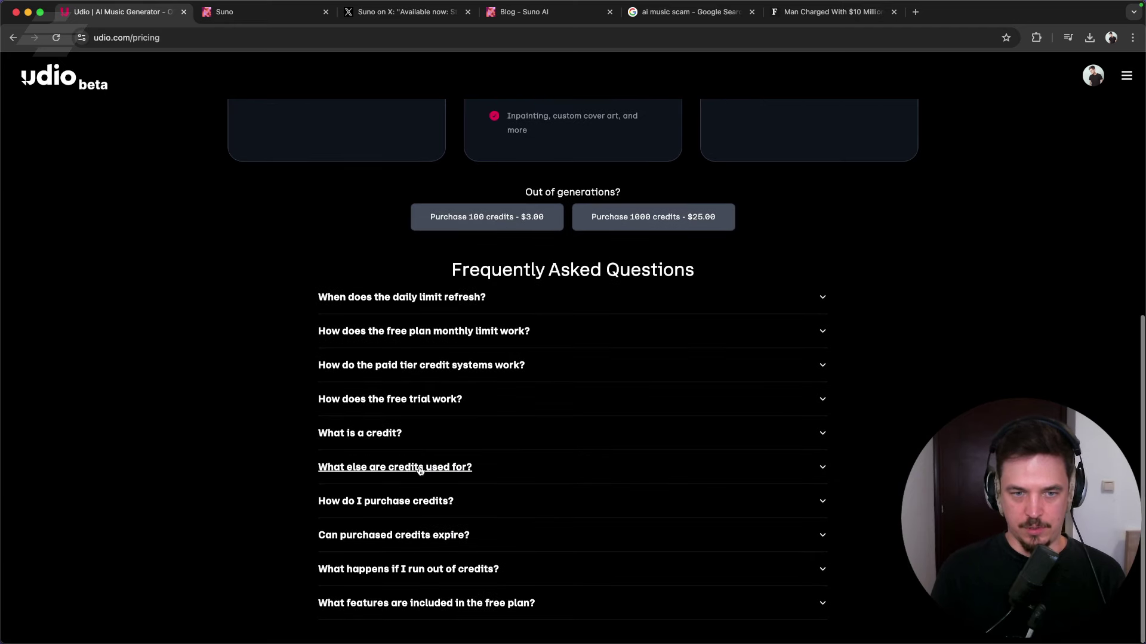
pyautogui.scroll(8, 453, 341)
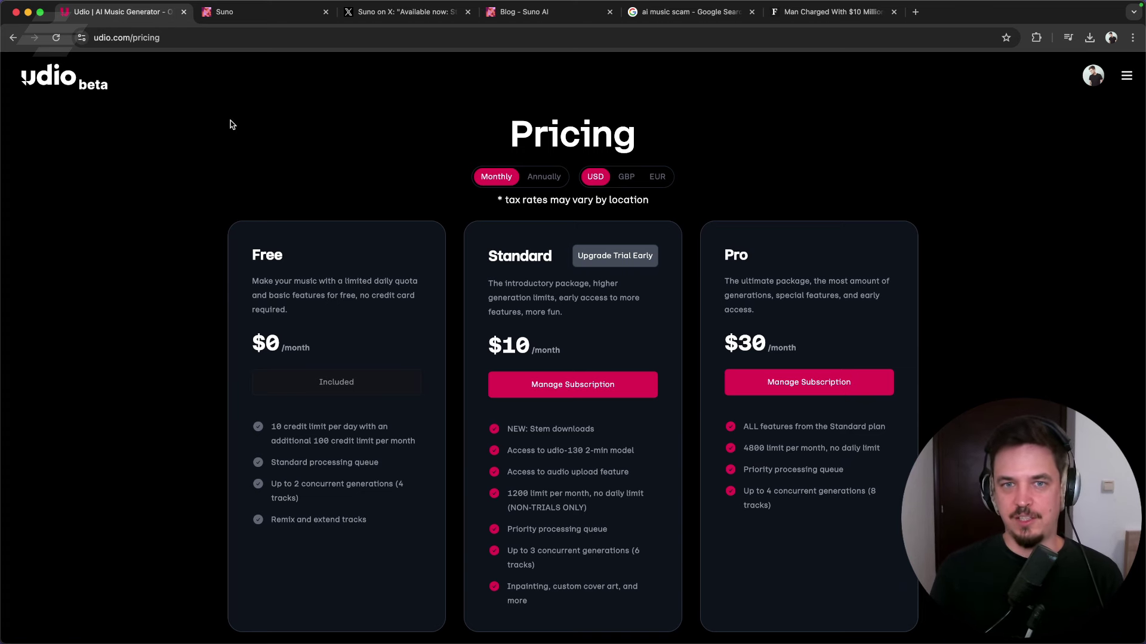
# - Go to the Udio home page and submit a first 30-second song generation with auto-generated lyrics
pyautogui.click(56, 82)
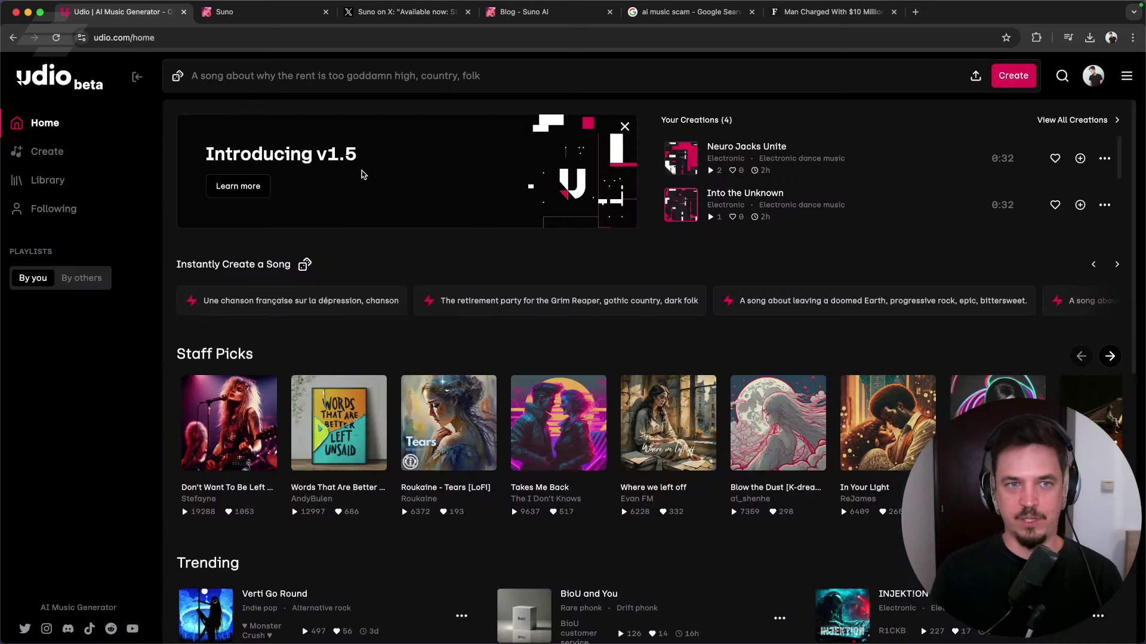
pyautogui.click(790, 79)
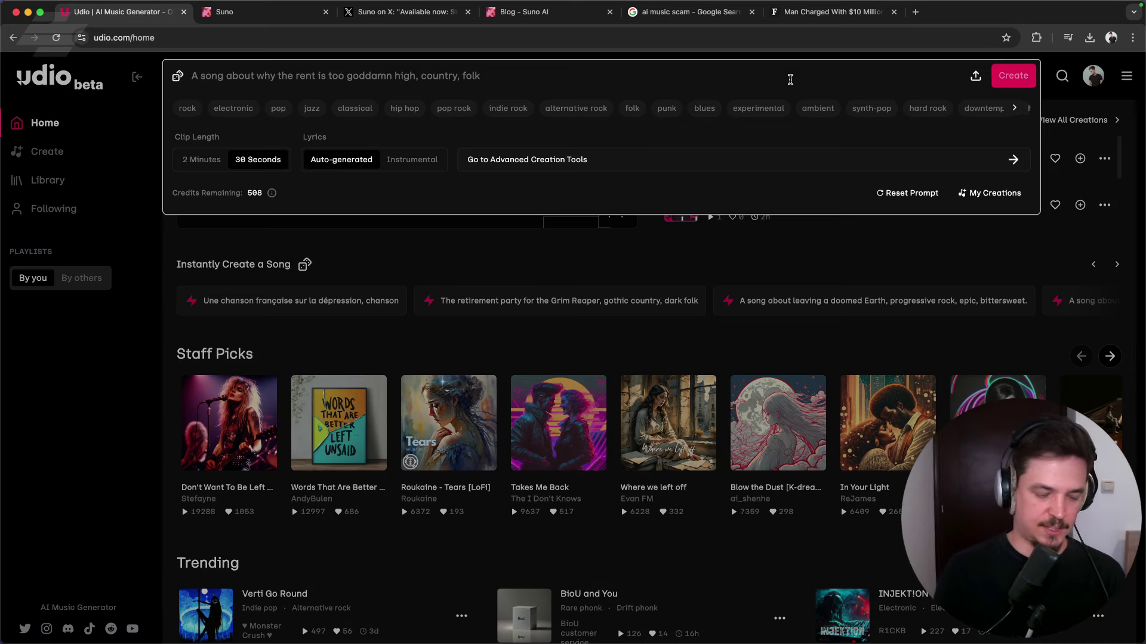
pyautogui.press('Return')
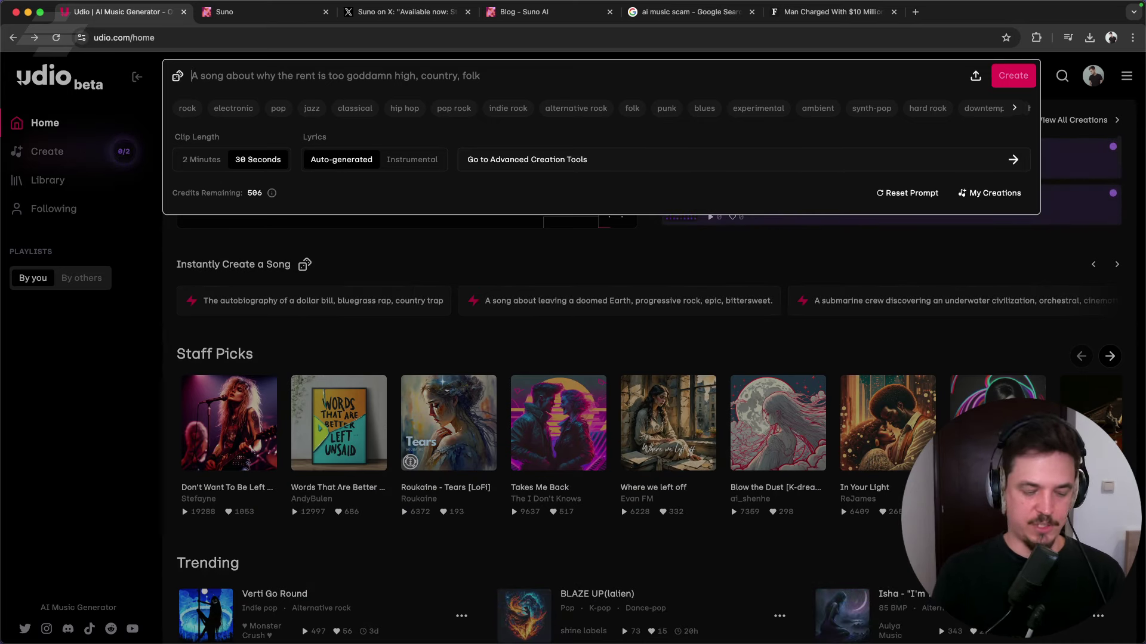
# - Generate 30-second clips with auto-generated lyrics from the prompt "Drum & Bass liquid funk with happy vocals"
pyautogui.write('Drum & b')
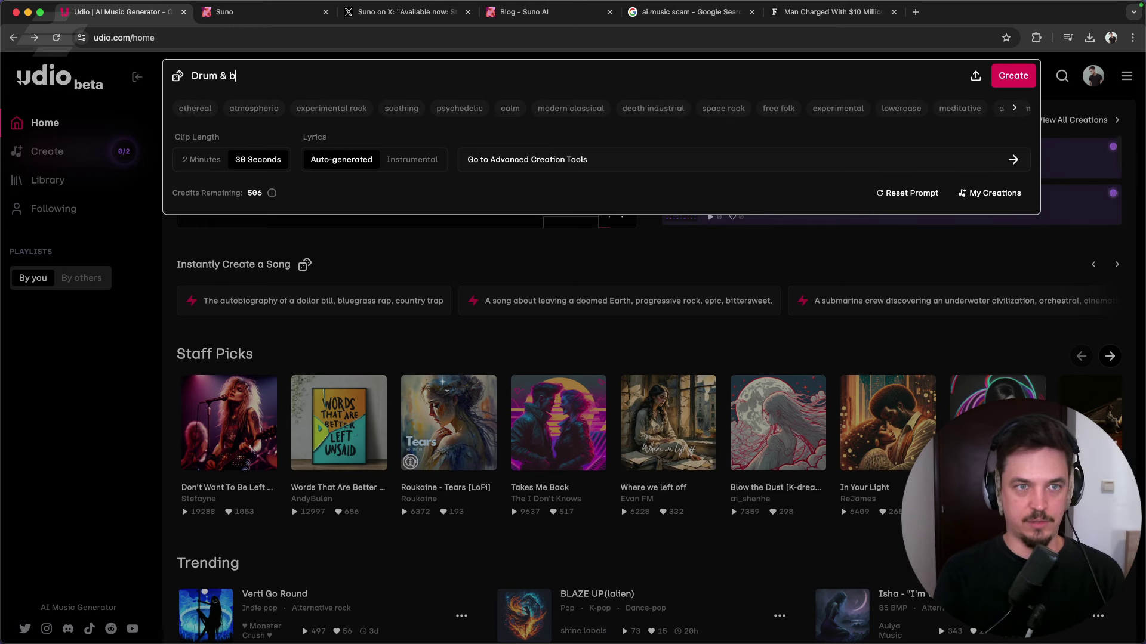
pyautogui.press('BackSpace')
pyautogui.write('Bass ')
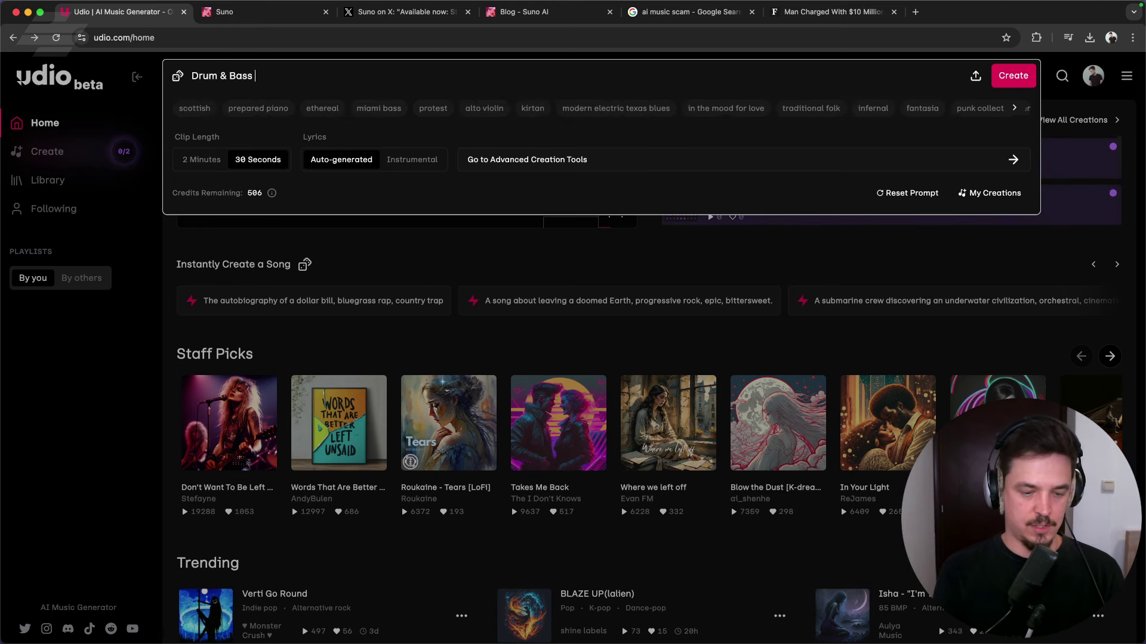
pyautogui.write('liquid ')
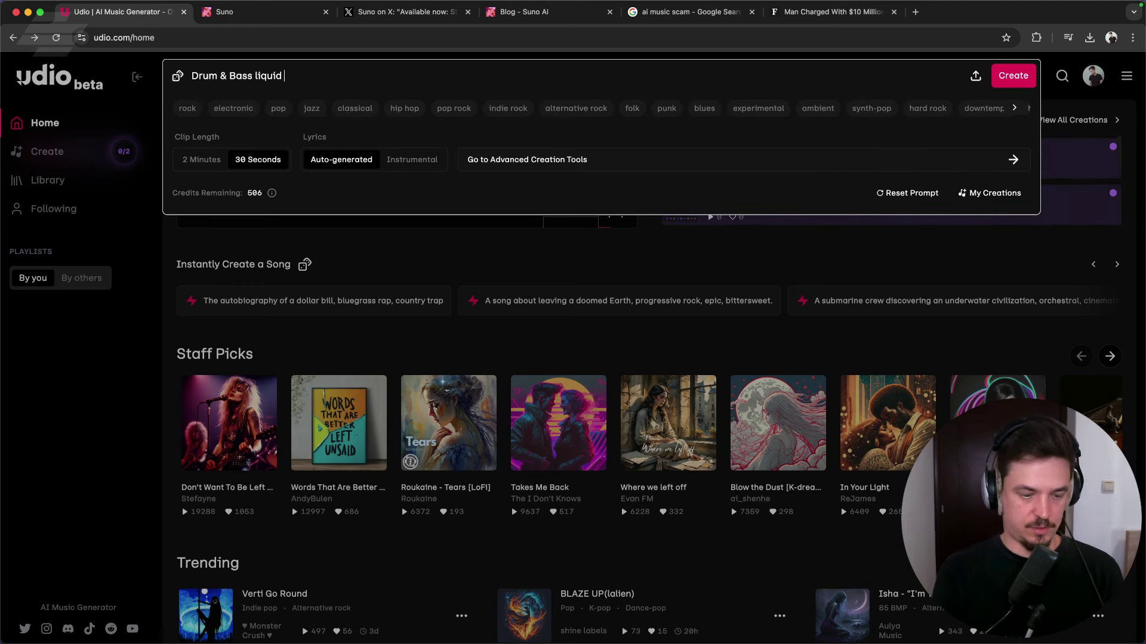
pyautogui.write('funk with happy vocals')
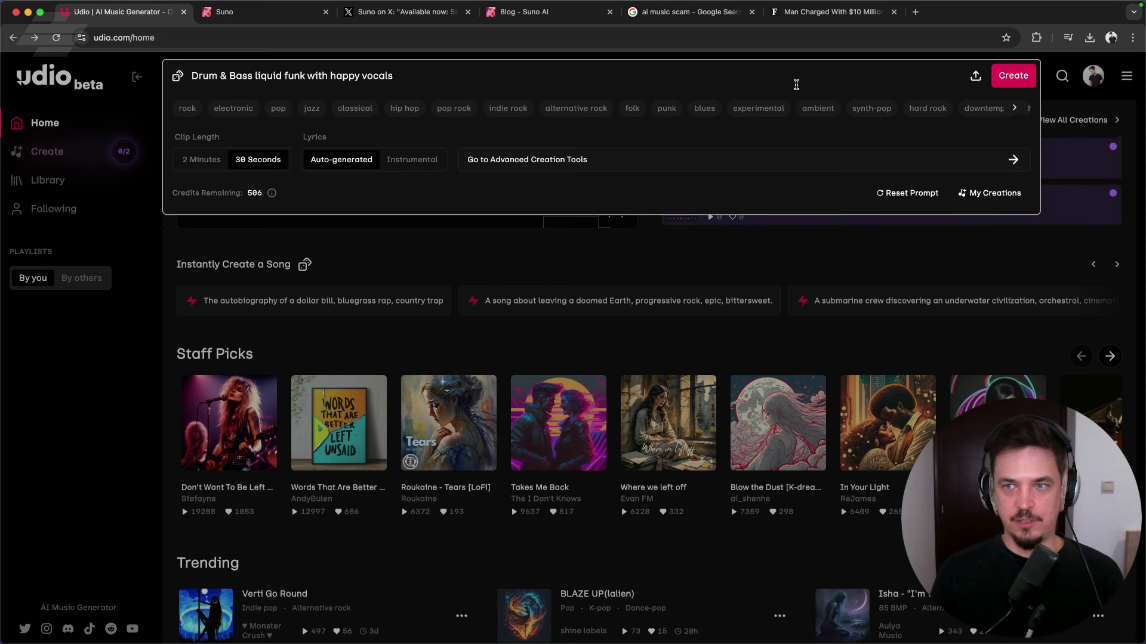
pyautogui.click(1012, 76)
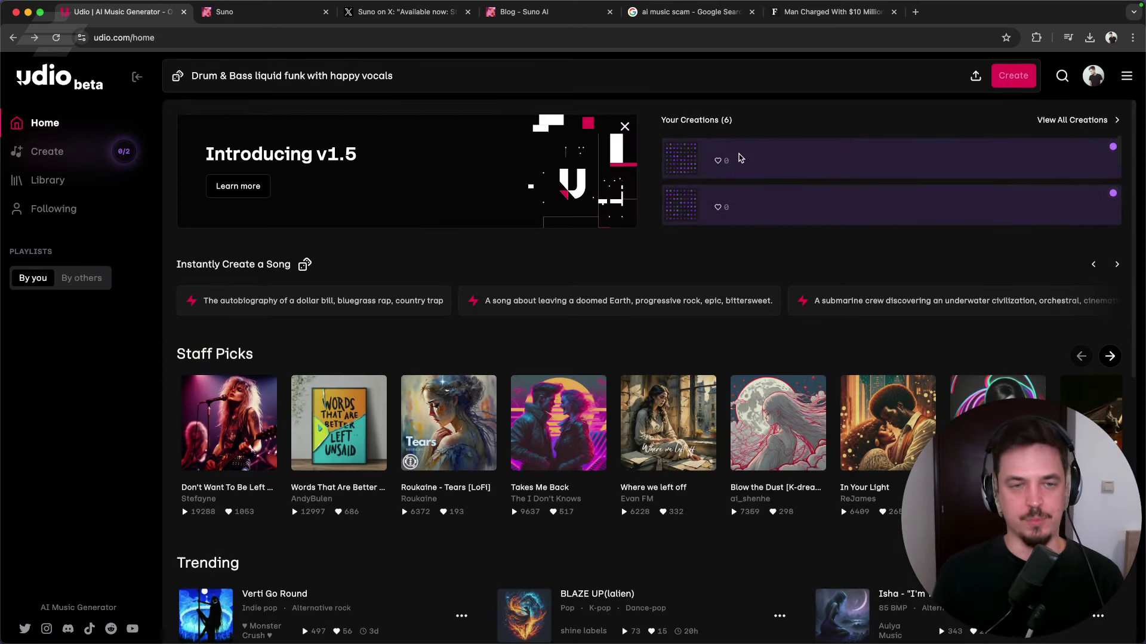
# - Open the Udio library and listen to Euphoric Moments and Liquid Dreams, skipping ahead during playback
pyautogui.click(48, 180)
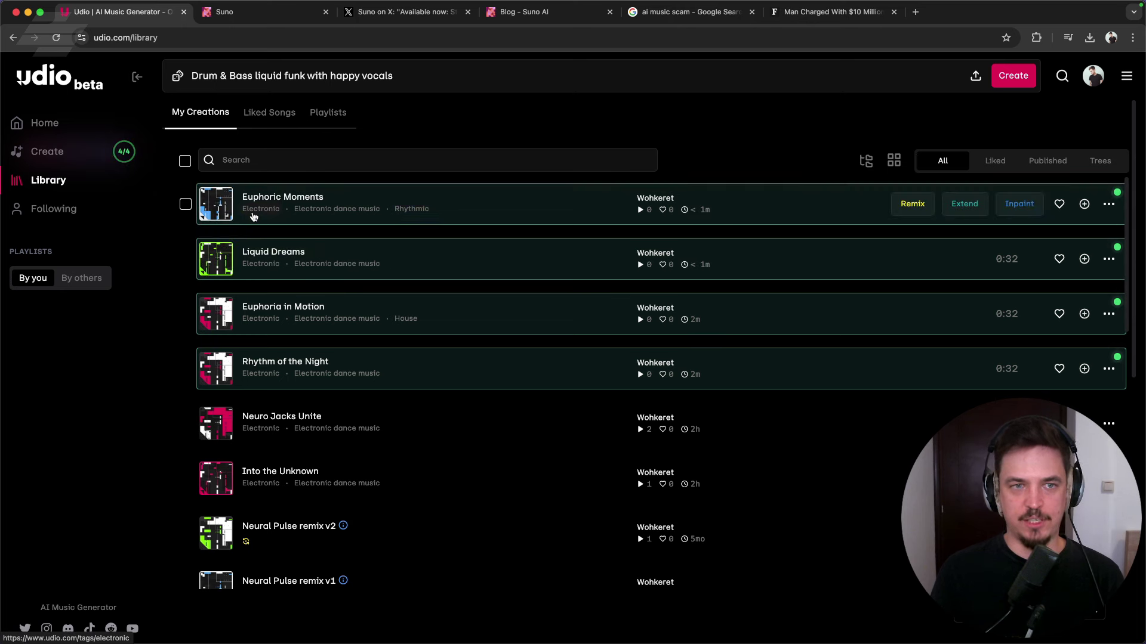
pyautogui.click(216, 205)
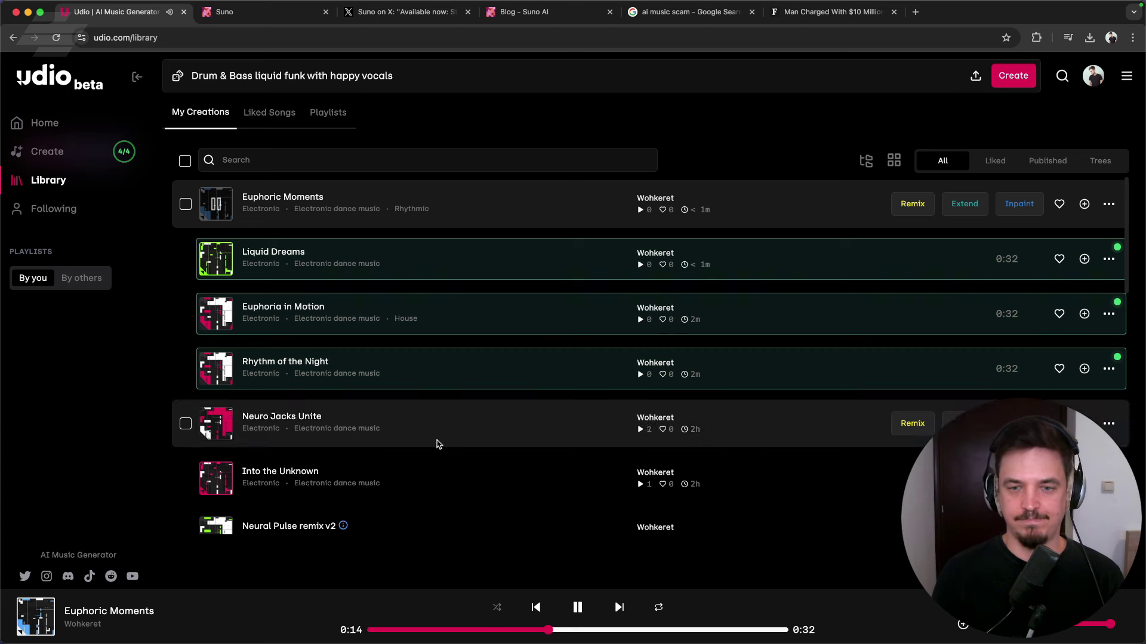
pyautogui.click(632, 630)
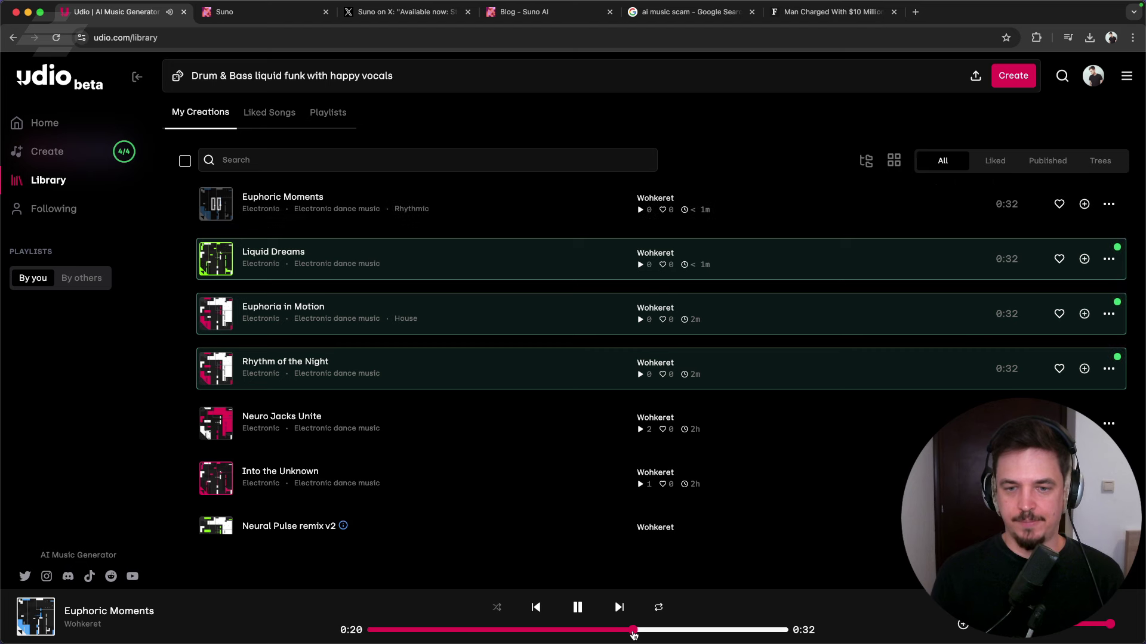
pyautogui.click(683, 631)
pyautogui.moveTo(710, 633); pyautogui.dragTo(742, 632)
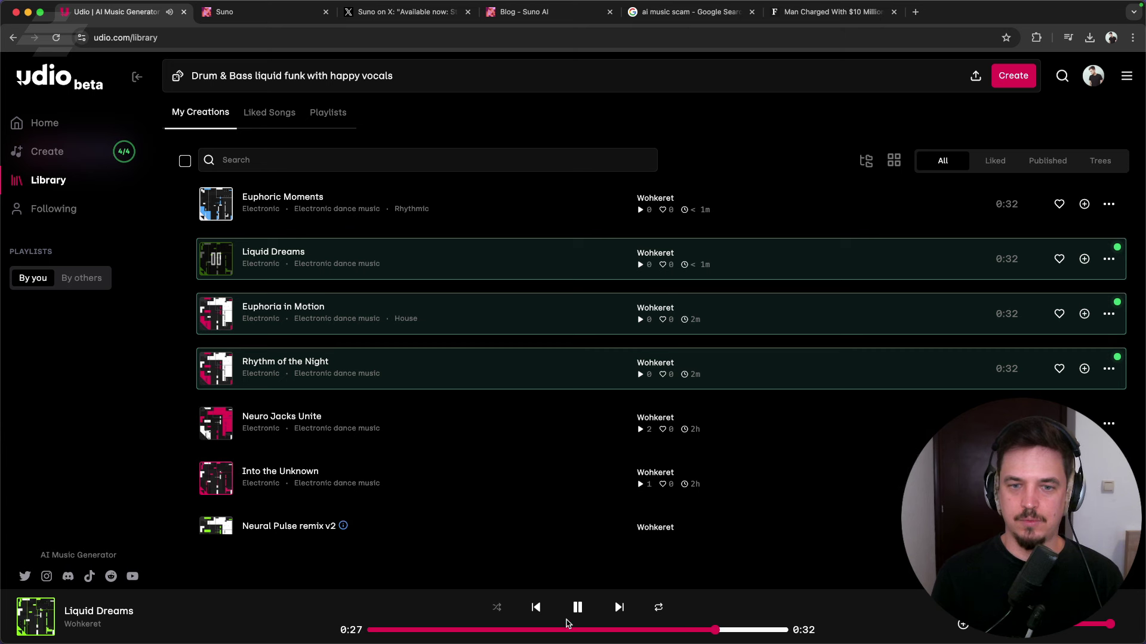
# - Listen to Euphoria in Motion and Rhythm of the Night in the library, and pause playback
pyautogui.moveTo(219, 315)
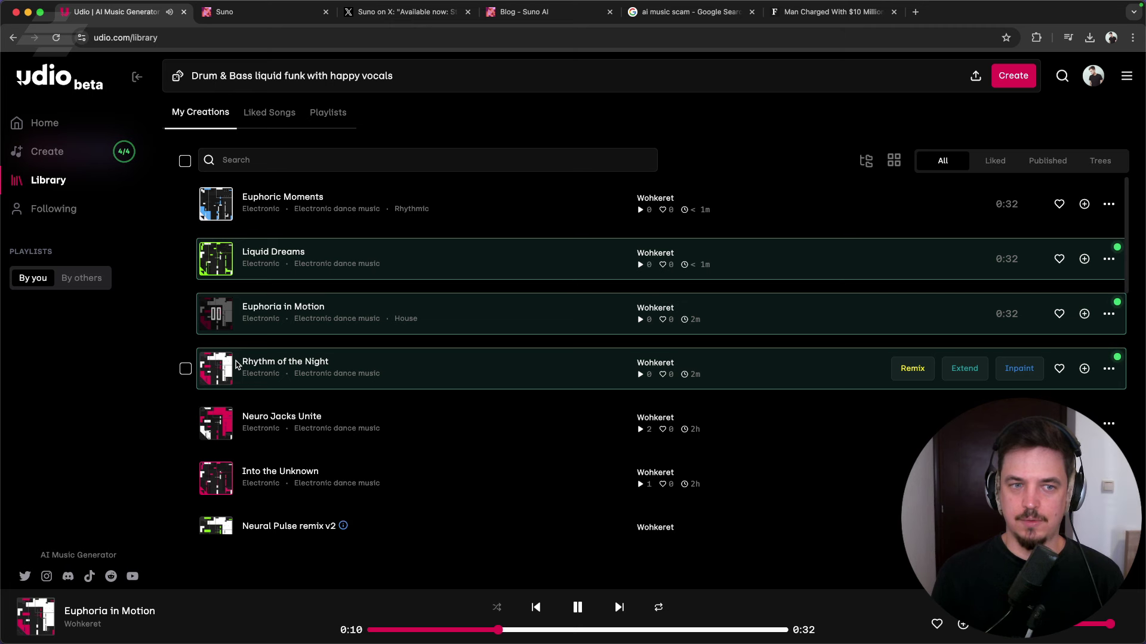
pyautogui.moveTo(217, 372)
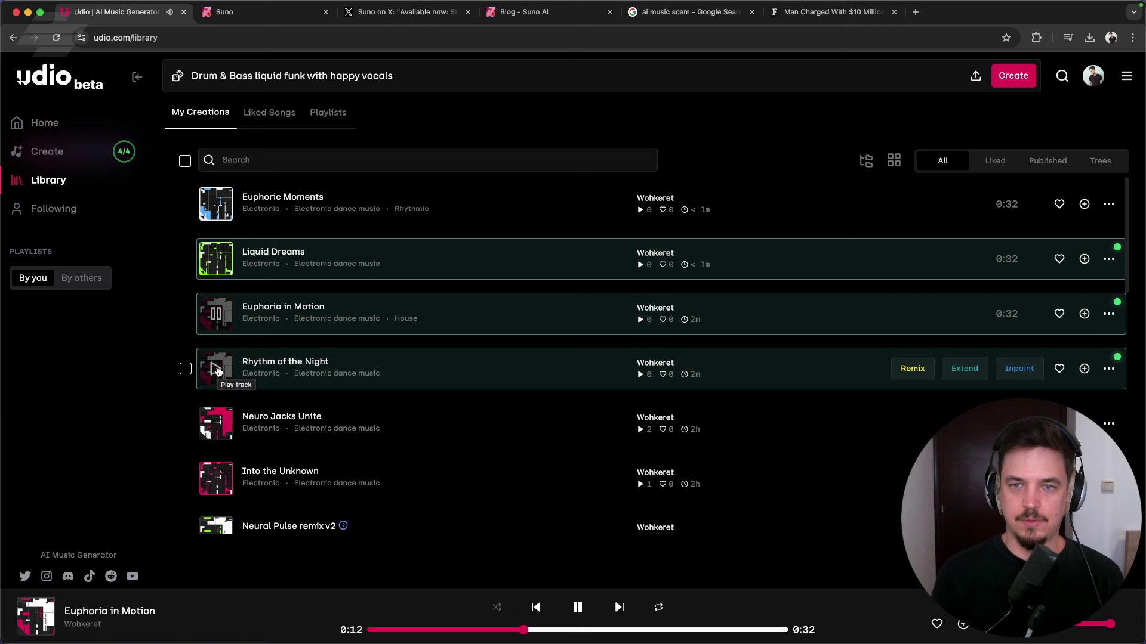
pyautogui.click(217, 372)
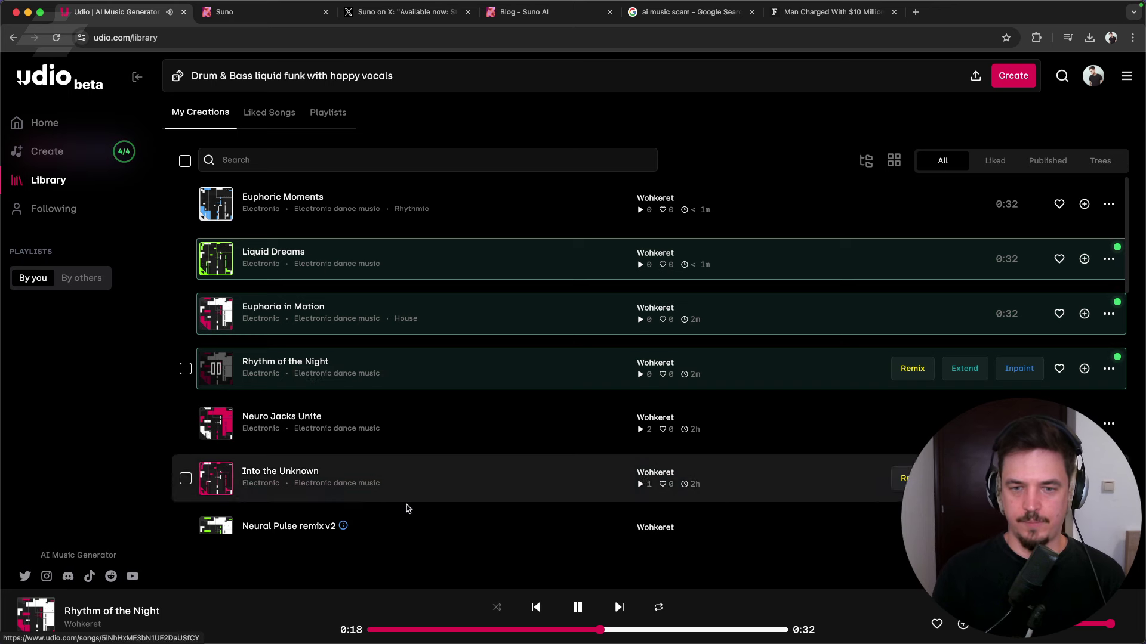
pyautogui.click(578, 607)
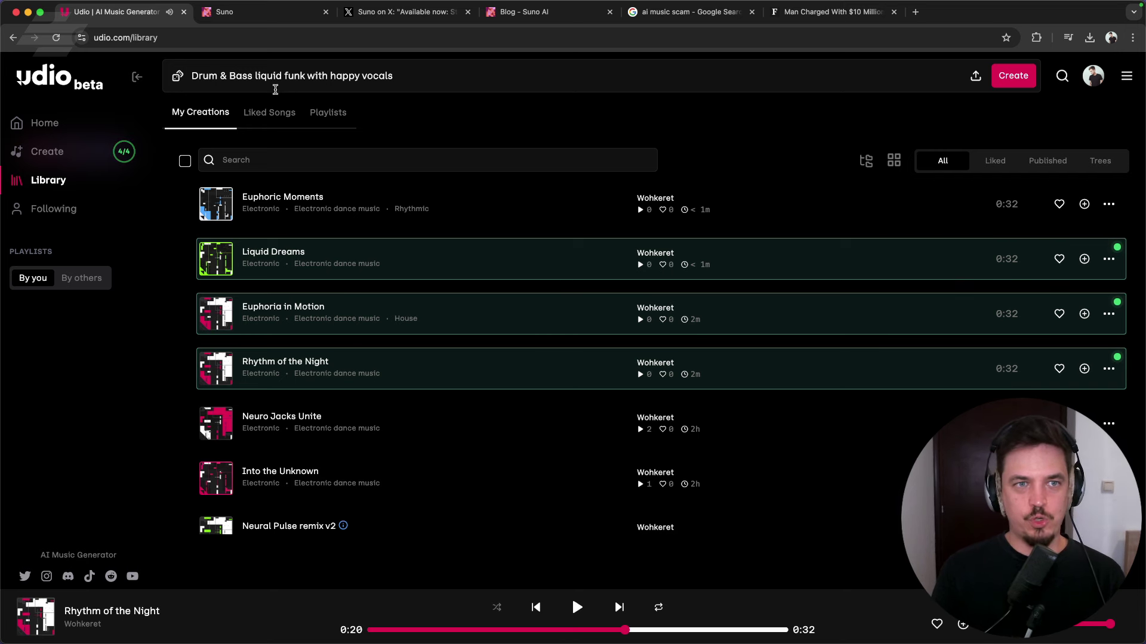
pyautogui.moveTo(271, 220)
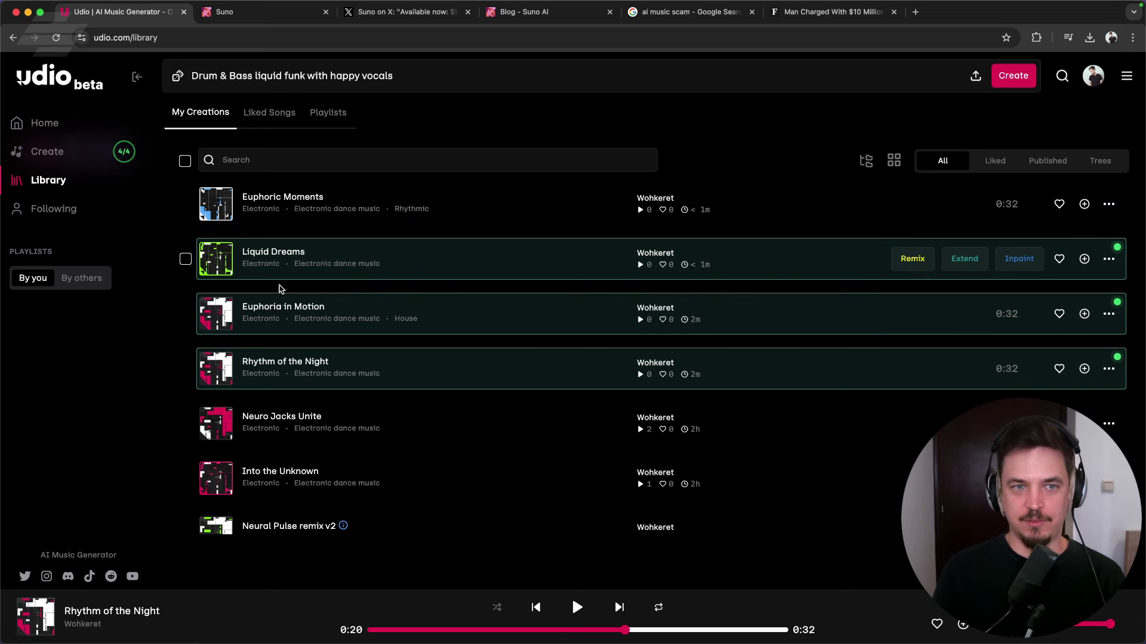
pyautogui.moveTo(292, 199)
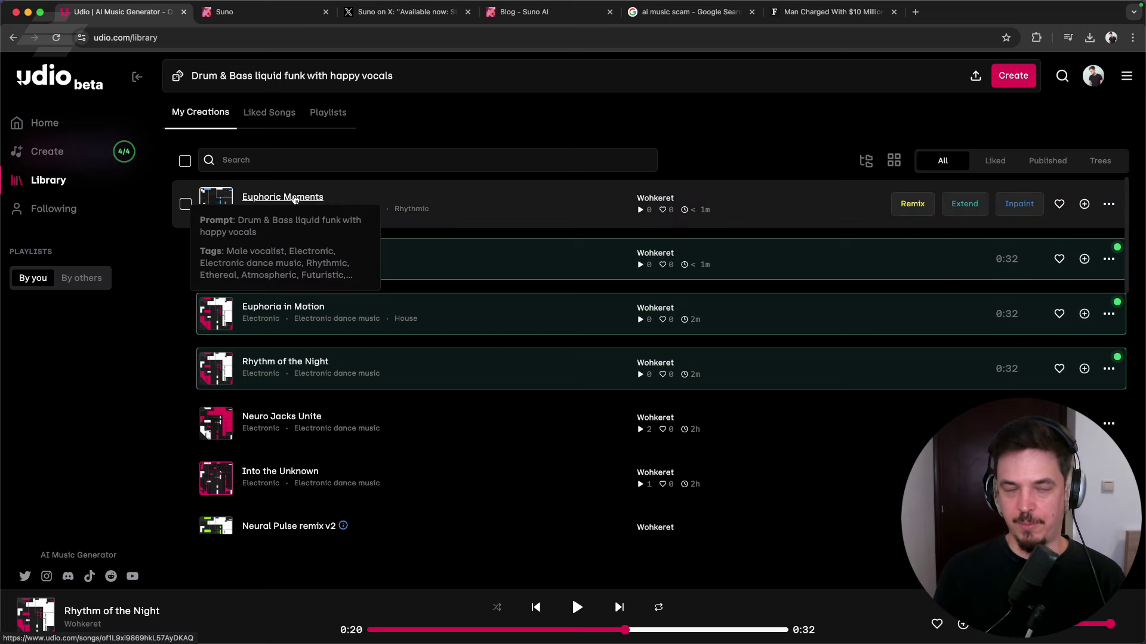
pyautogui.moveTo(287, 364)
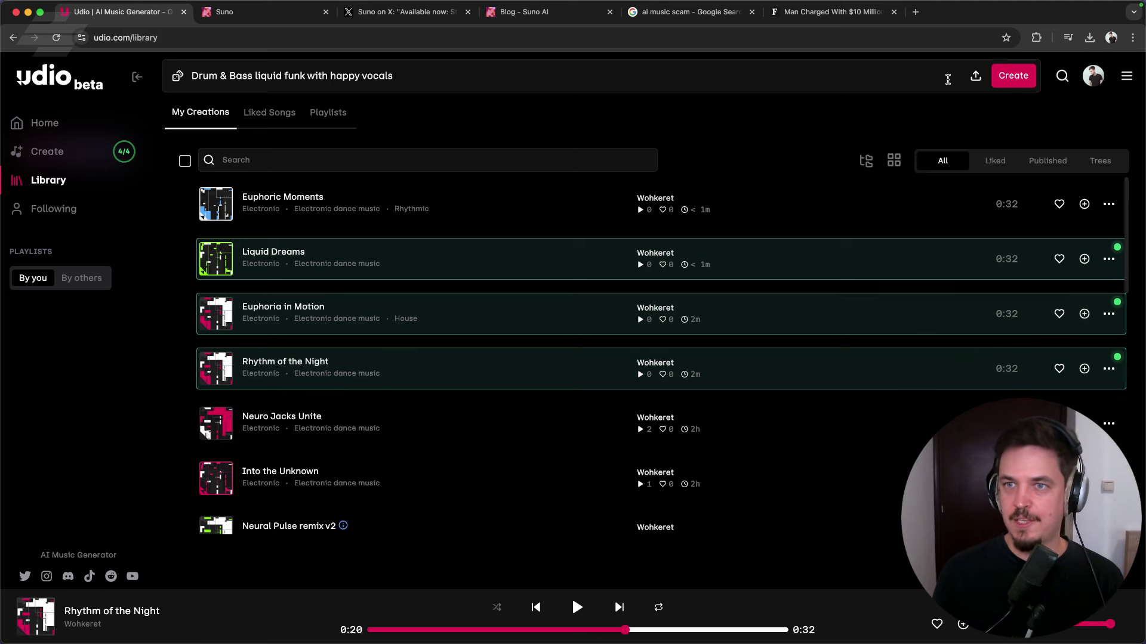
# - Upload Sunotest.wav from the Downloads folder and confirm the right to use and distribute the file
pyautogui.click(976, 77)
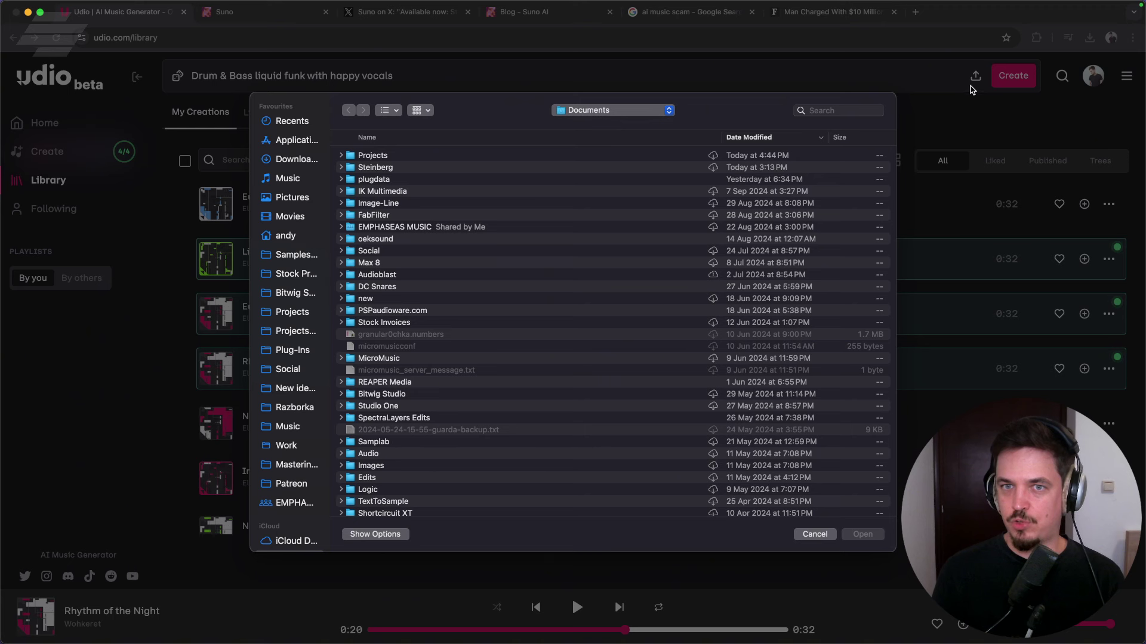
pyautogui.click(292, 159)
pyautogui.click(376, 156)
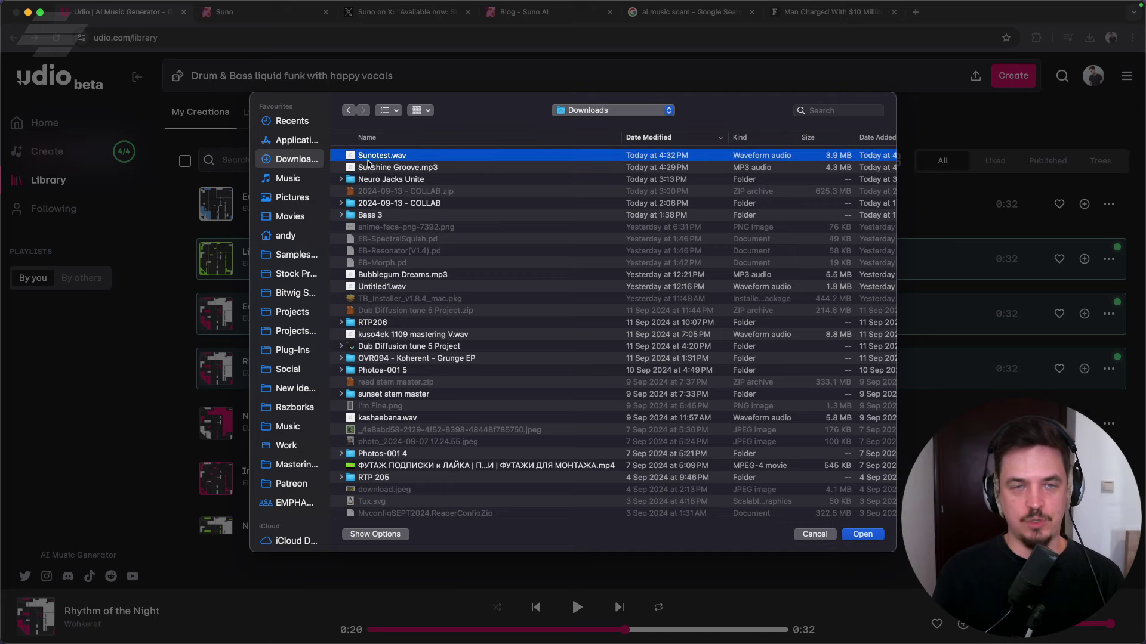
pyautogui.click(862, 534)
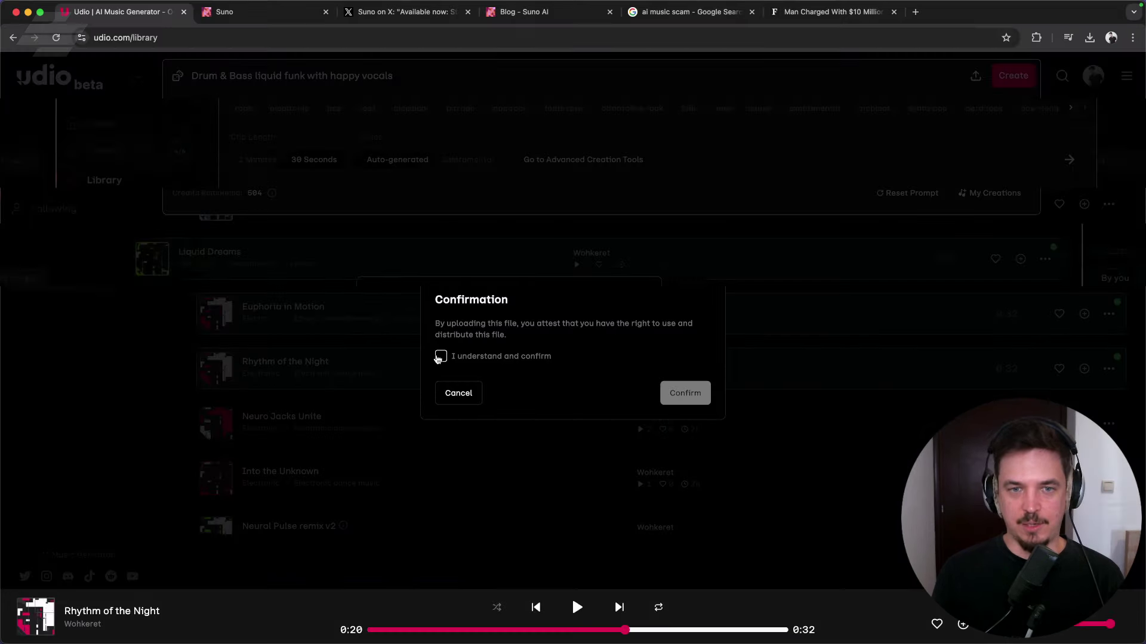
pyautogui.click(494, 361)
pyautogui.click(691, 395)
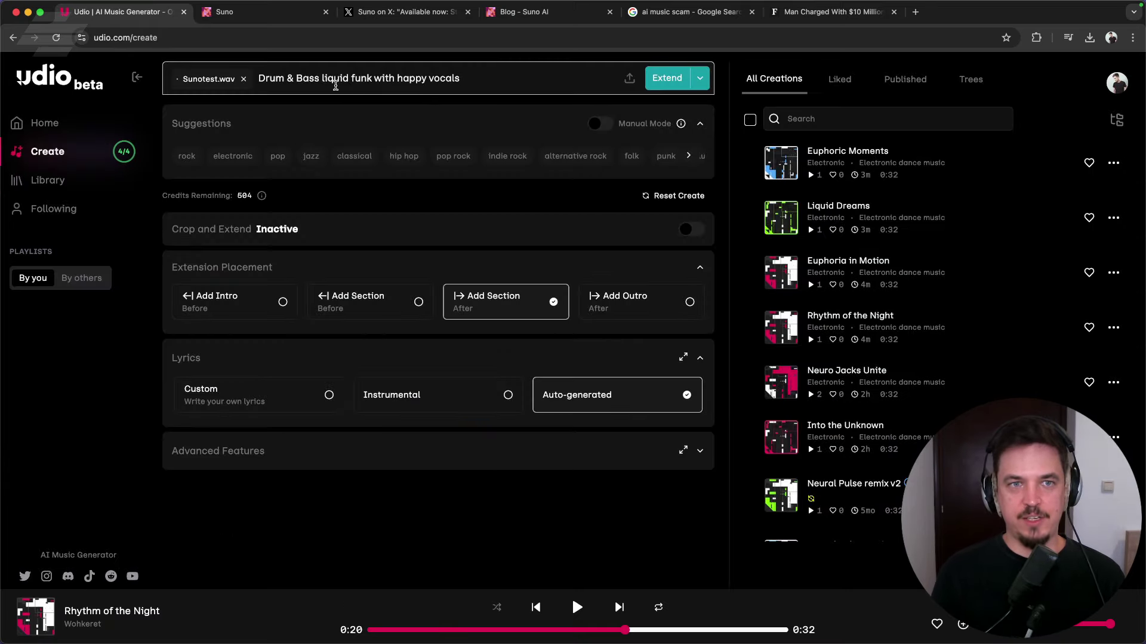
# - Change the prompt to "Drum & Bass neurofunk" and extend Sunotest.wav with a section added after it
pyautogui.keyDown('shift'); pyautogui.click(322, 78); pyautogui.keyUp('shift')
pyautogui.press('BackSpace')
pyautogui.write('neu')
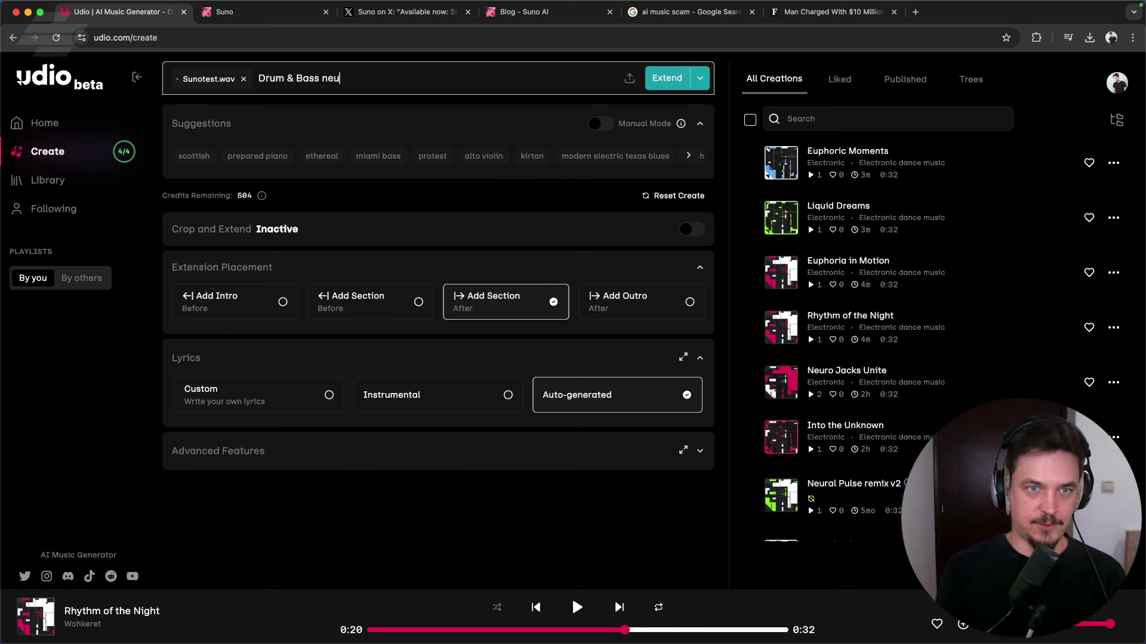
pyautogui.write('rofunk')
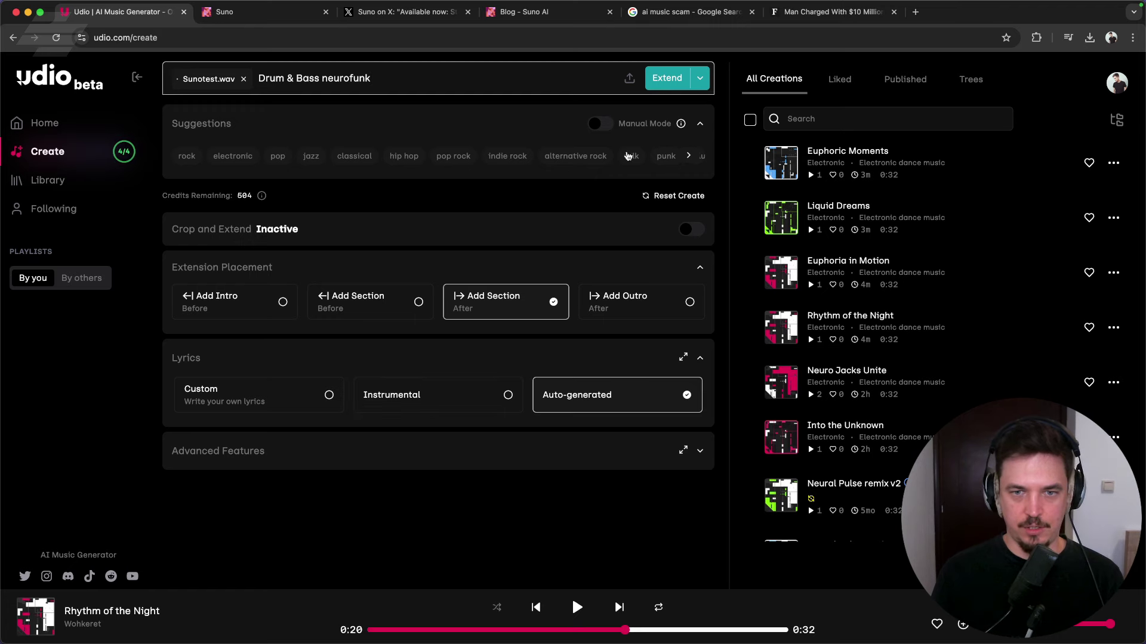
pyautogui.click(669, 84)
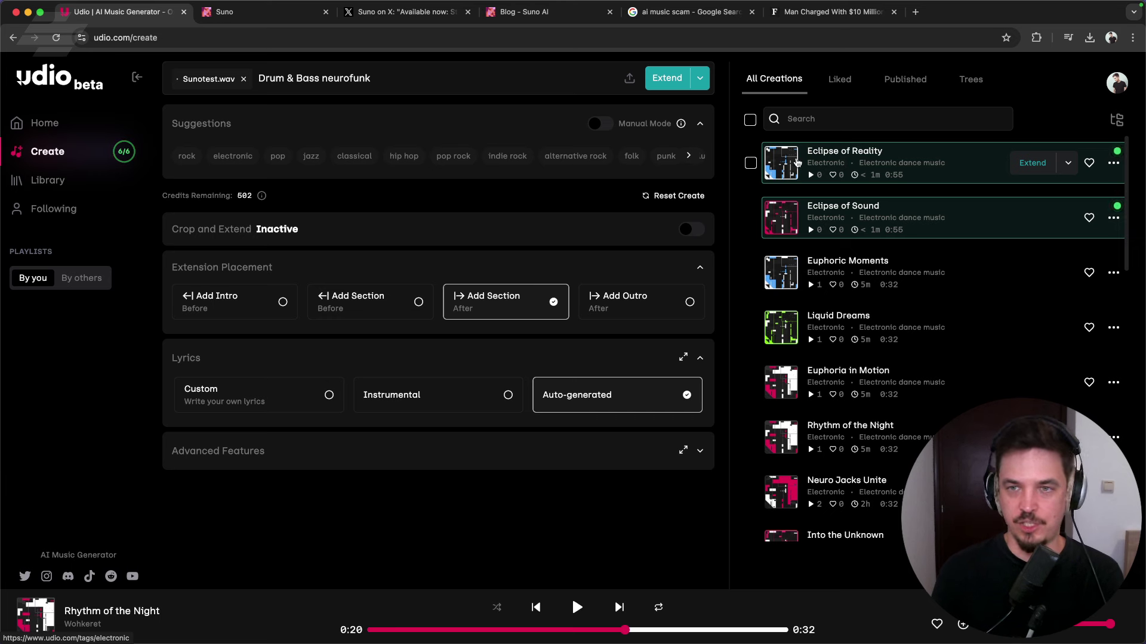
# - Listen to Eclipse of Reality and Eclipse of Sound, expanding the advanced features during playback, and pause
pyautogui.click(780, 165)
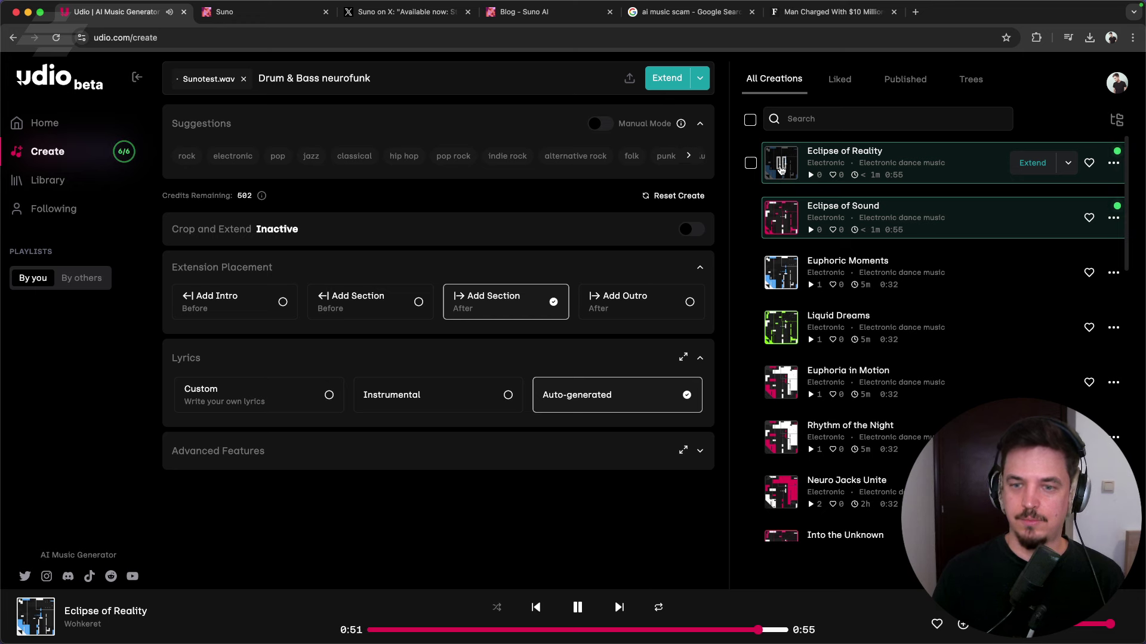
pyautogui.moveTo(781, 212)
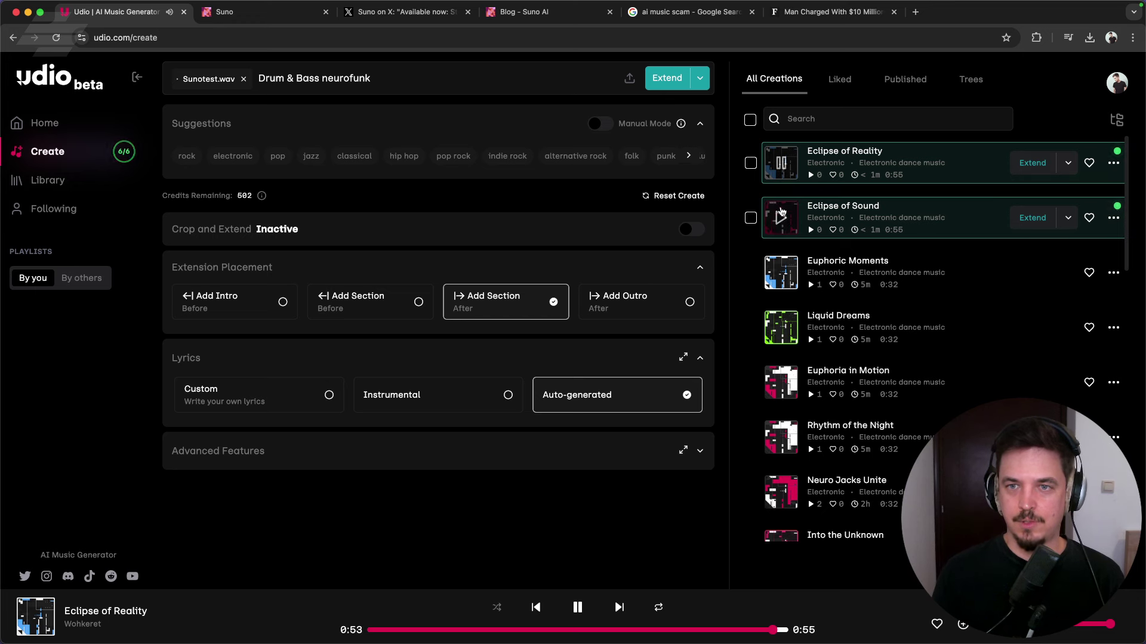
pyautogui.click(781, 214)
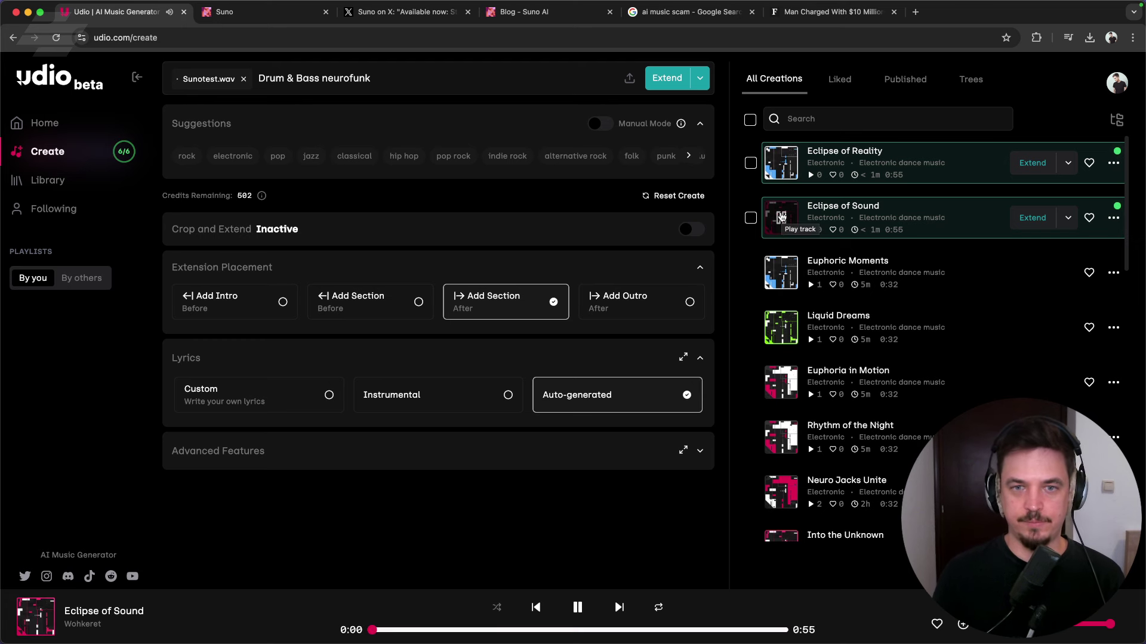
pyautogui.click(511, 631)
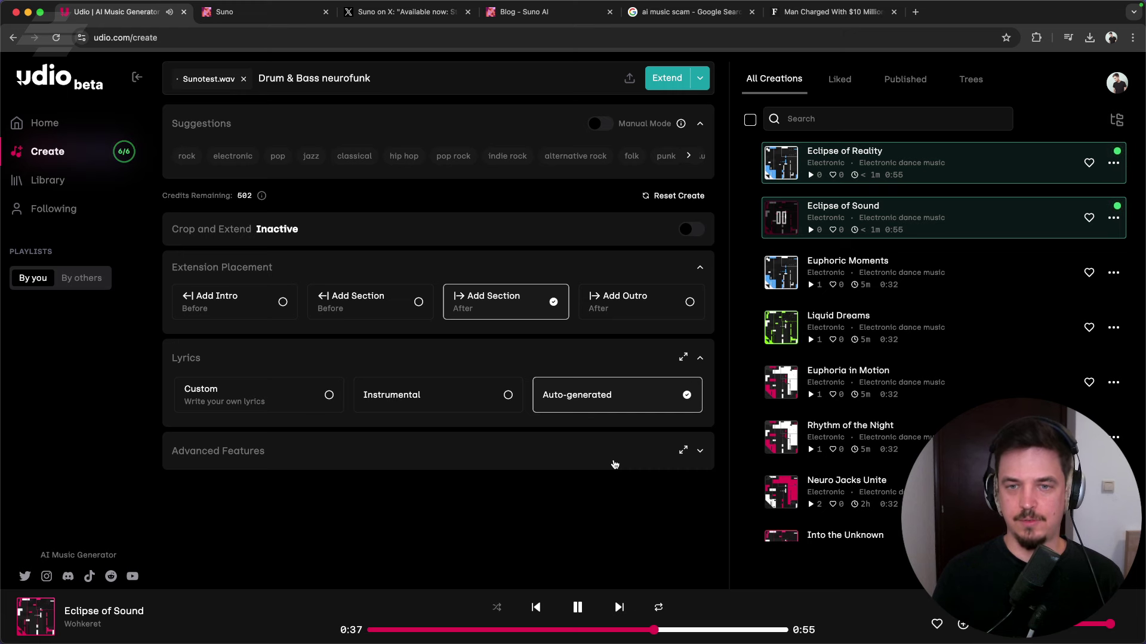
pyautogui.click(683, 450)
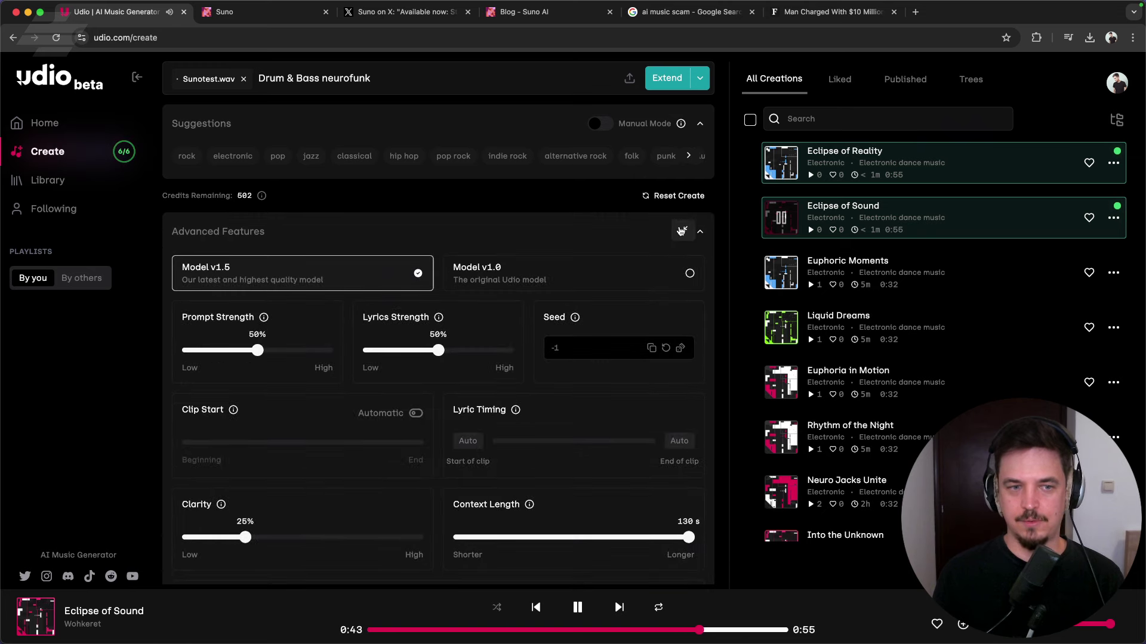
pyautogui.click(576, 607)
# - Extend Sunotest.wav with a section added before it, using the prompt "Drum & Bass neurofunk with hard bass and melody"
pyautogui.click(358, 317)
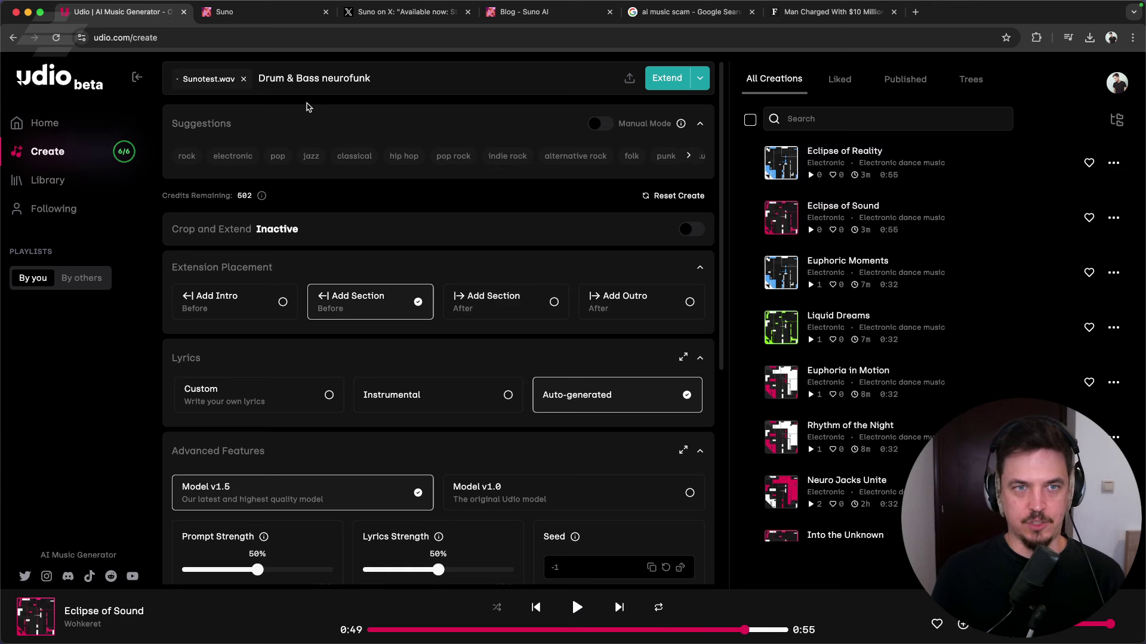
pyautogui.click(376, 79)
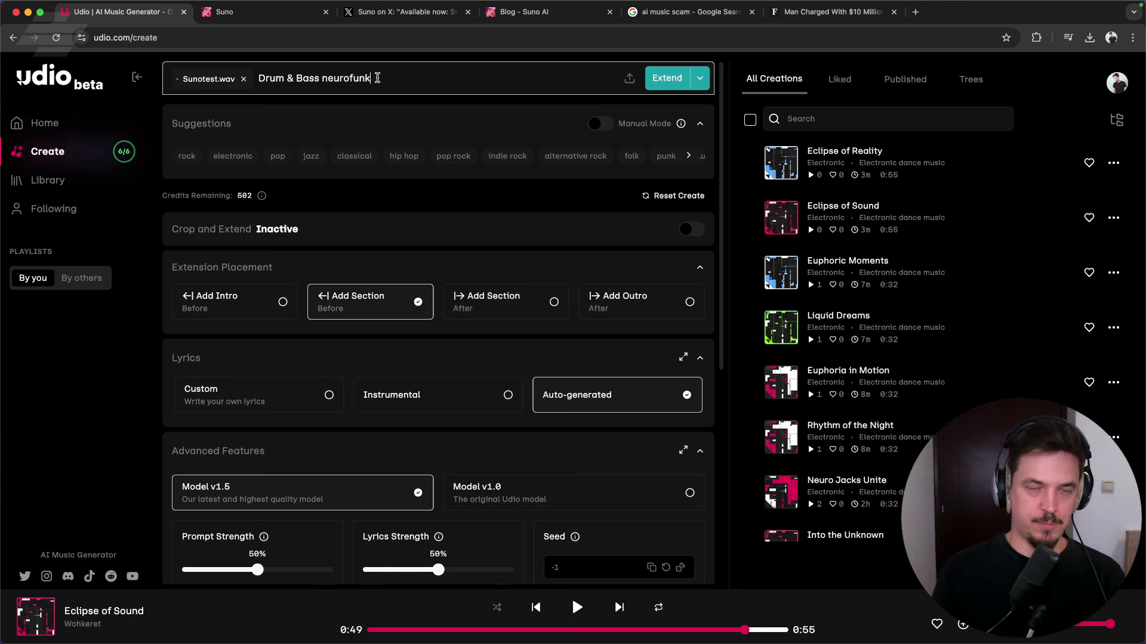
pyautogui.write('with')
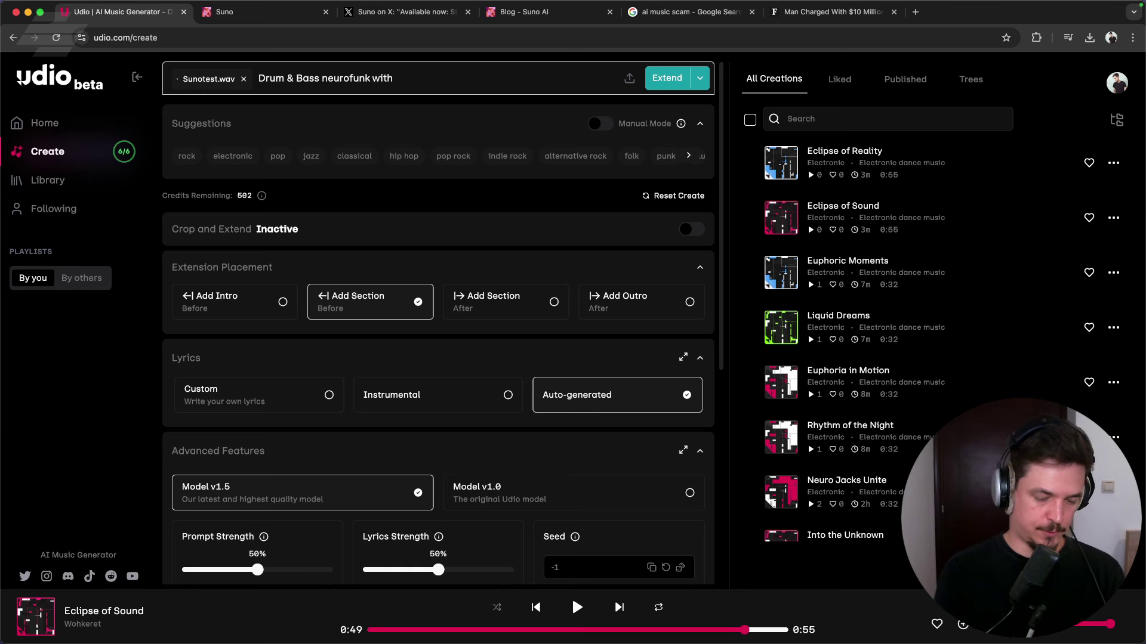
pyautogui.write(' hard bas')
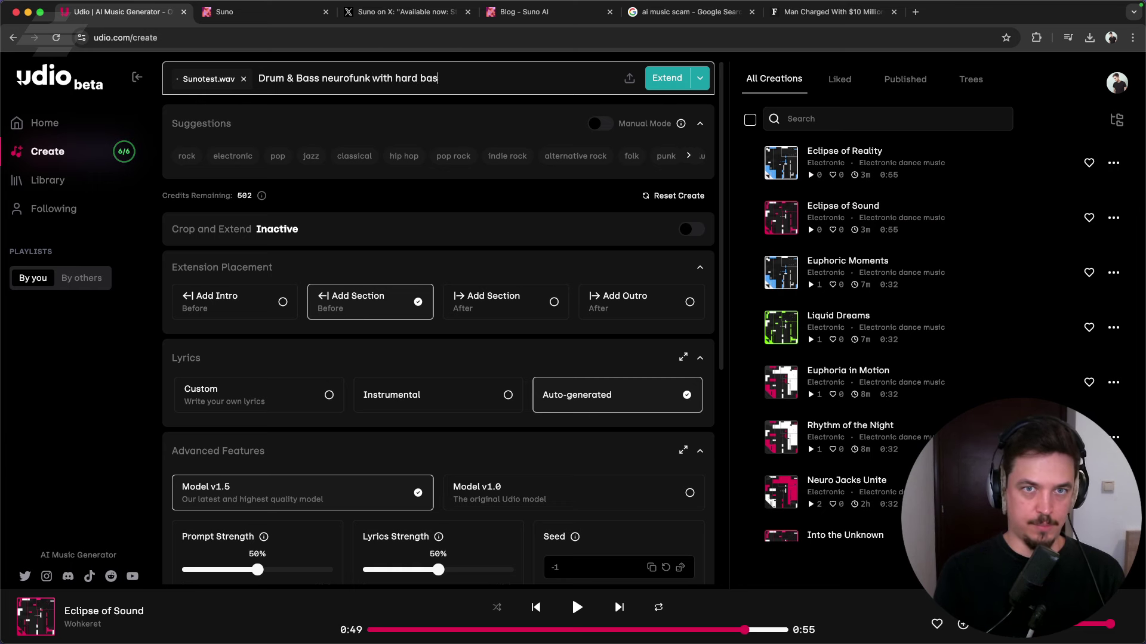
pyautogui.write('s and melo')
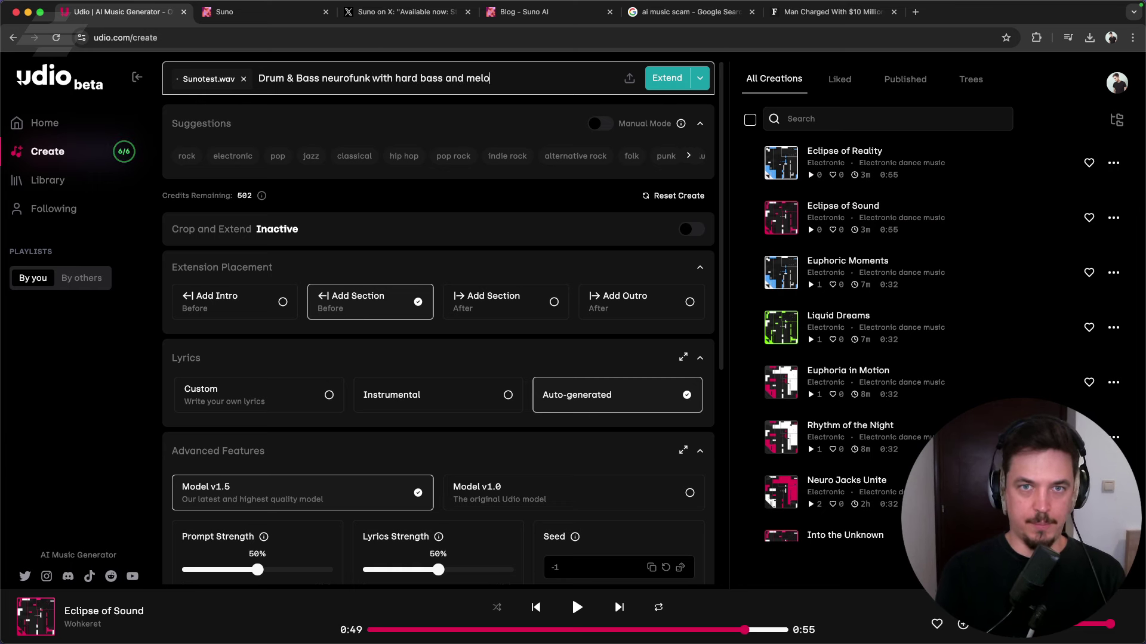
pyautogui.write('dy')
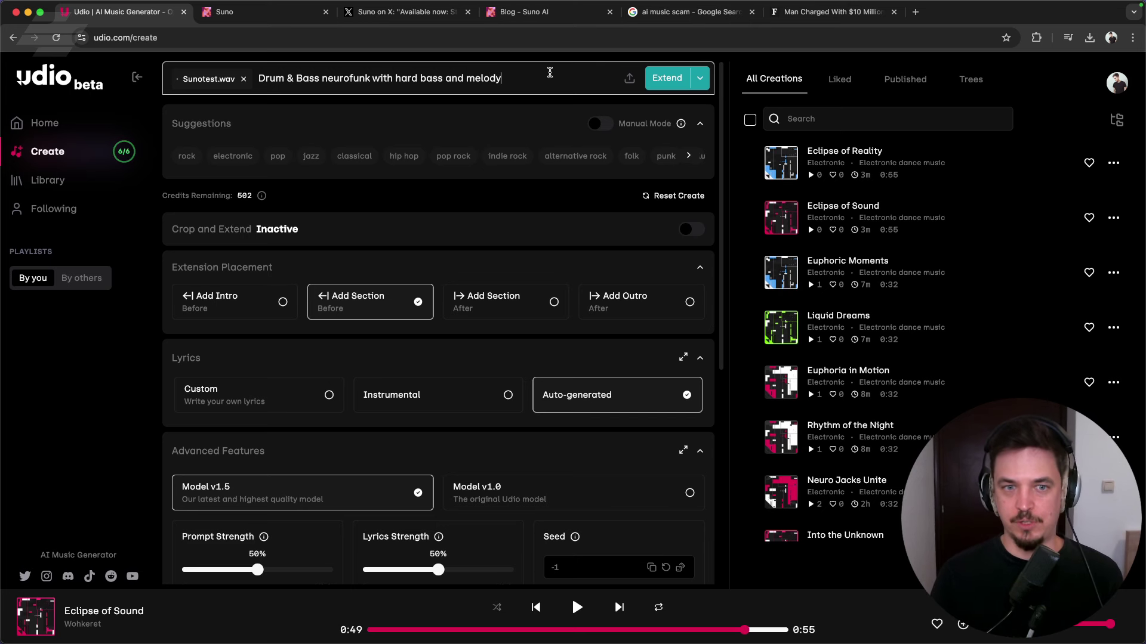
pyautogui.click(662, 81)
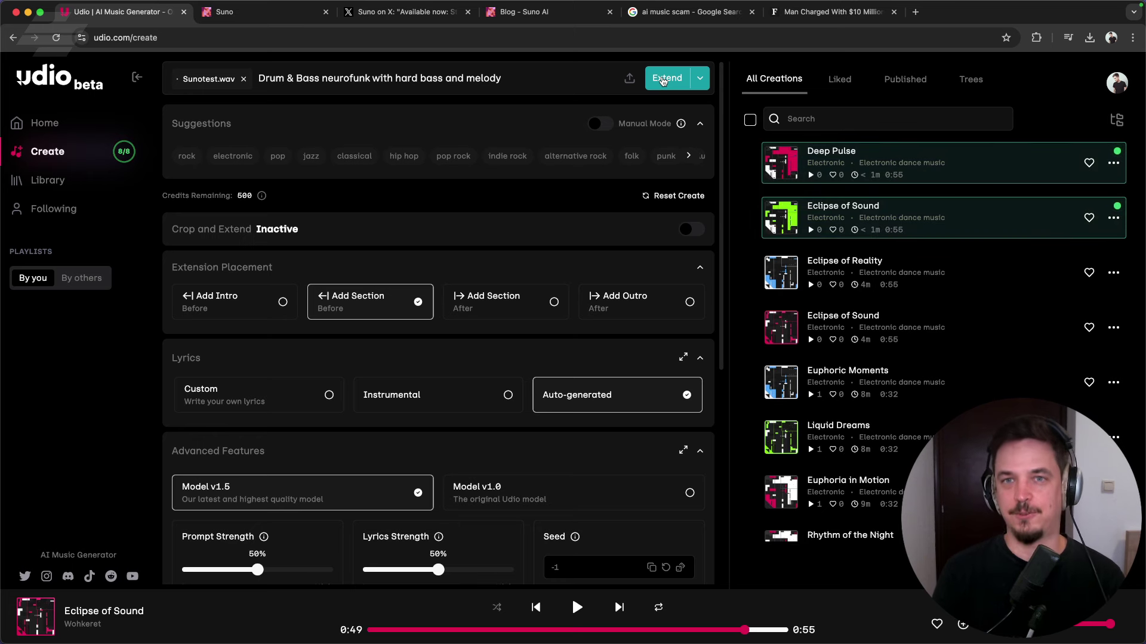
# - Listen to Deep Pulse and the newest Eclipse of Sound, skipping ahead, and briefly replay the start of Deep Pulse
pyautogui.moveTo(779, 166)
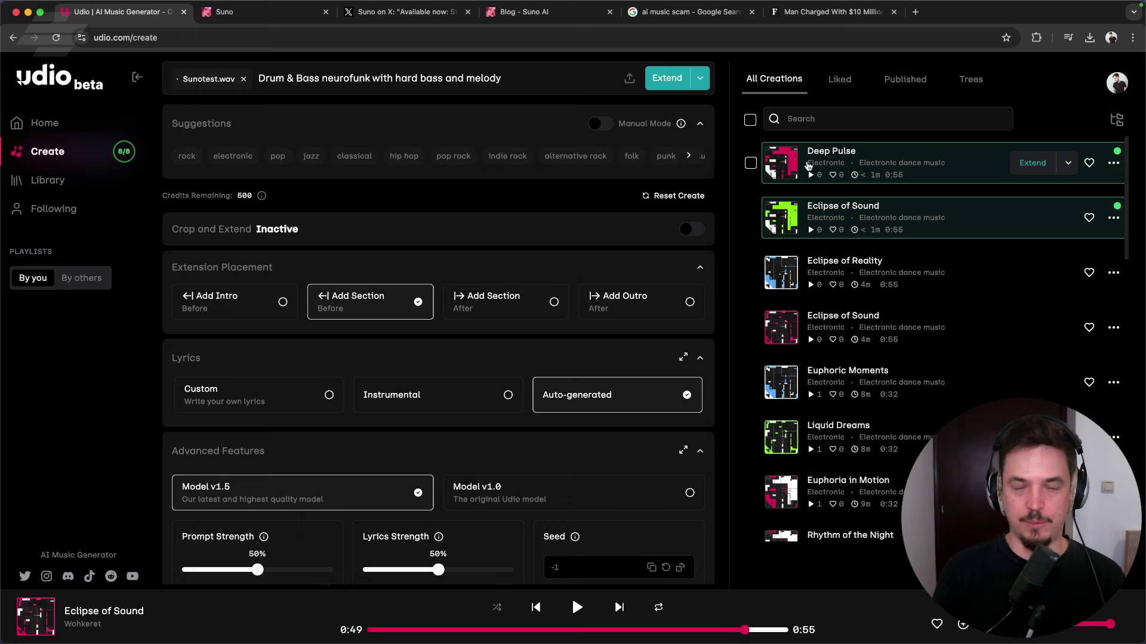
pyautogui.click(781, 164)
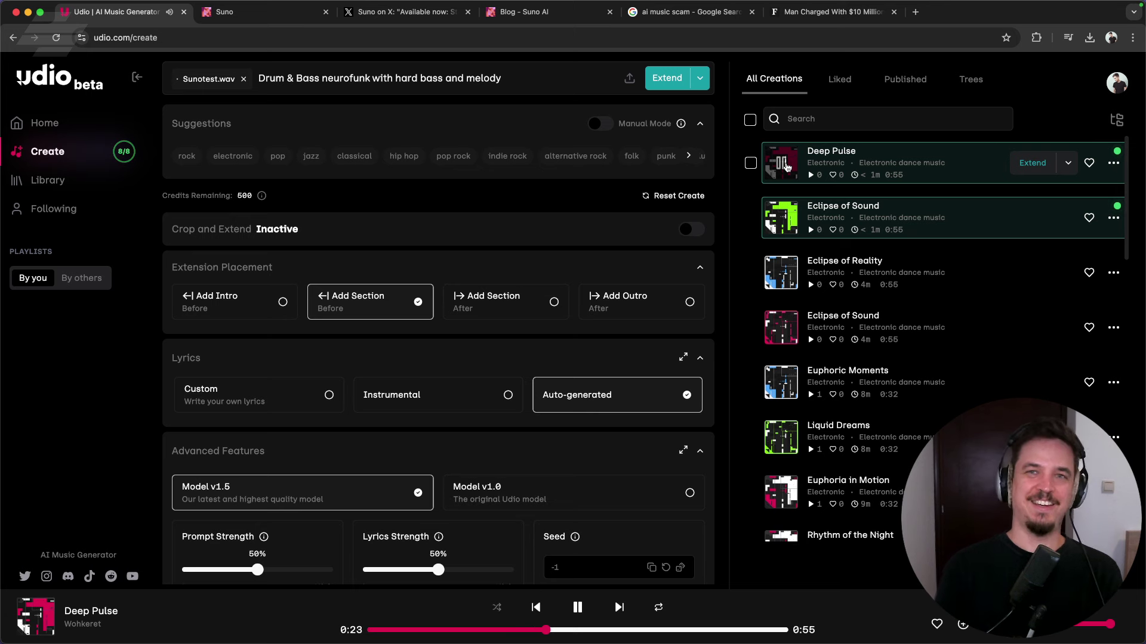
pyautogui.click(779, 218)
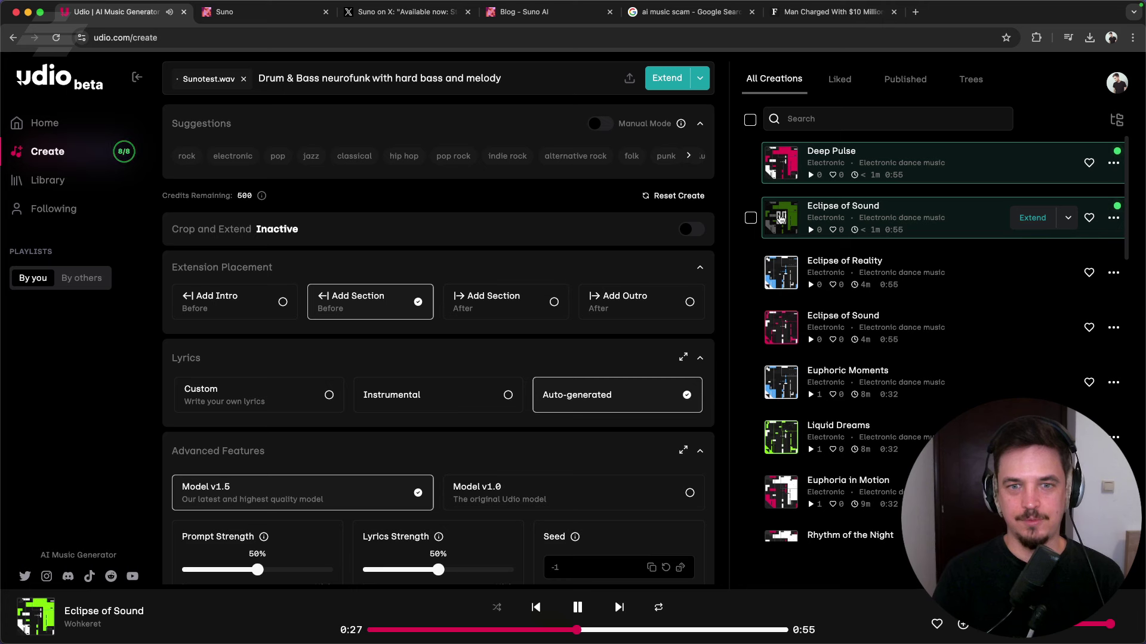
pyautogui.click(658, 631)
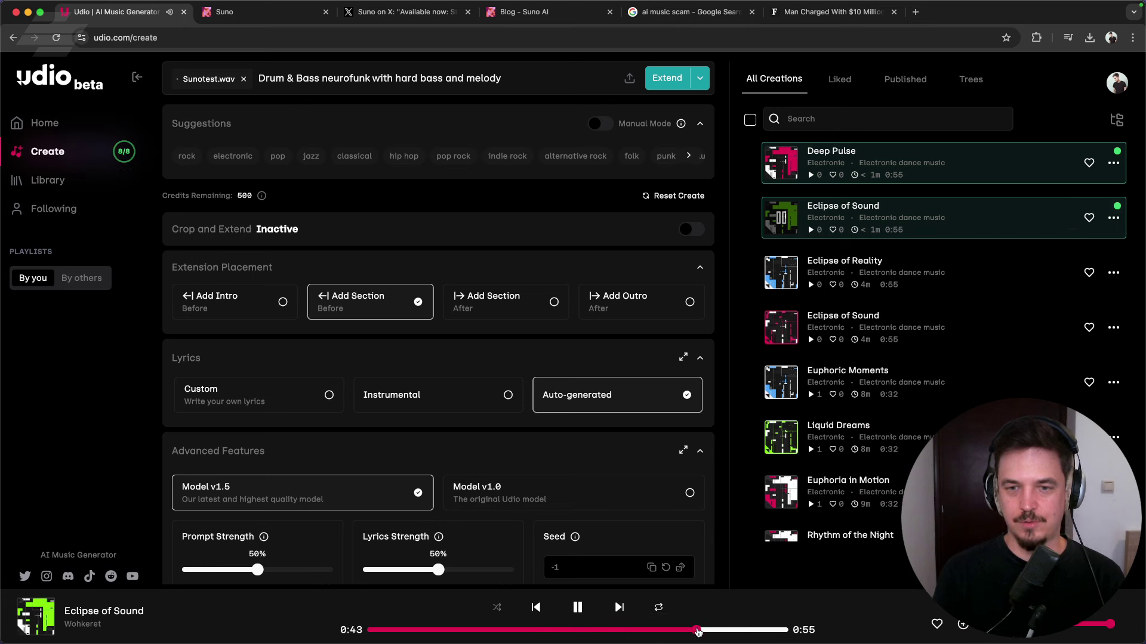
pyautogui.click(577, 607)
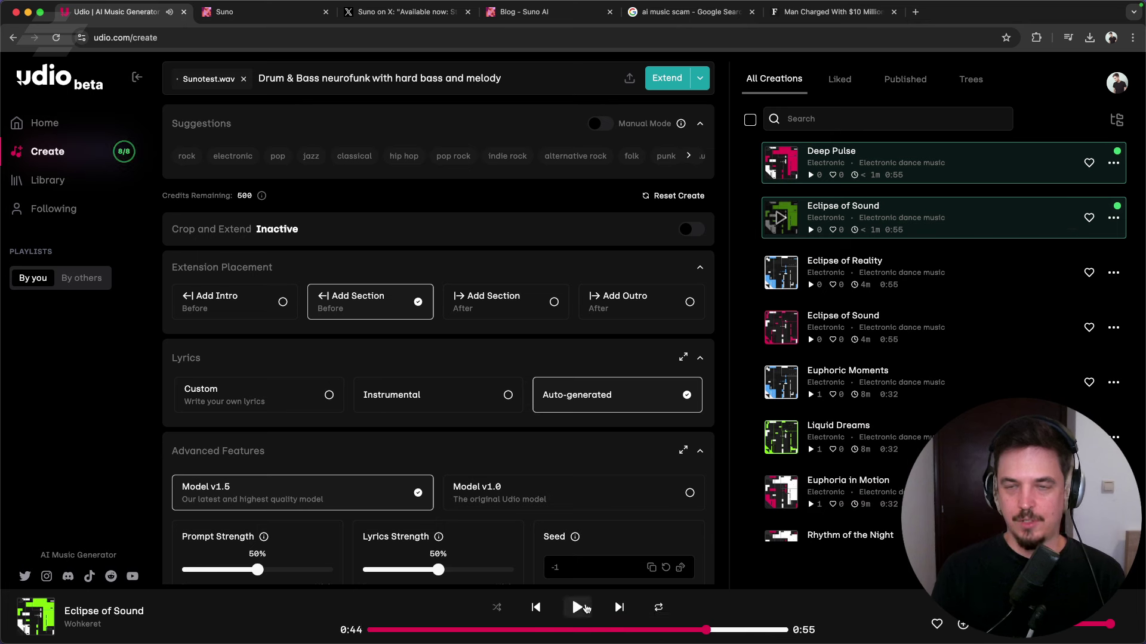
pyautogui.moveTo(782, 161)
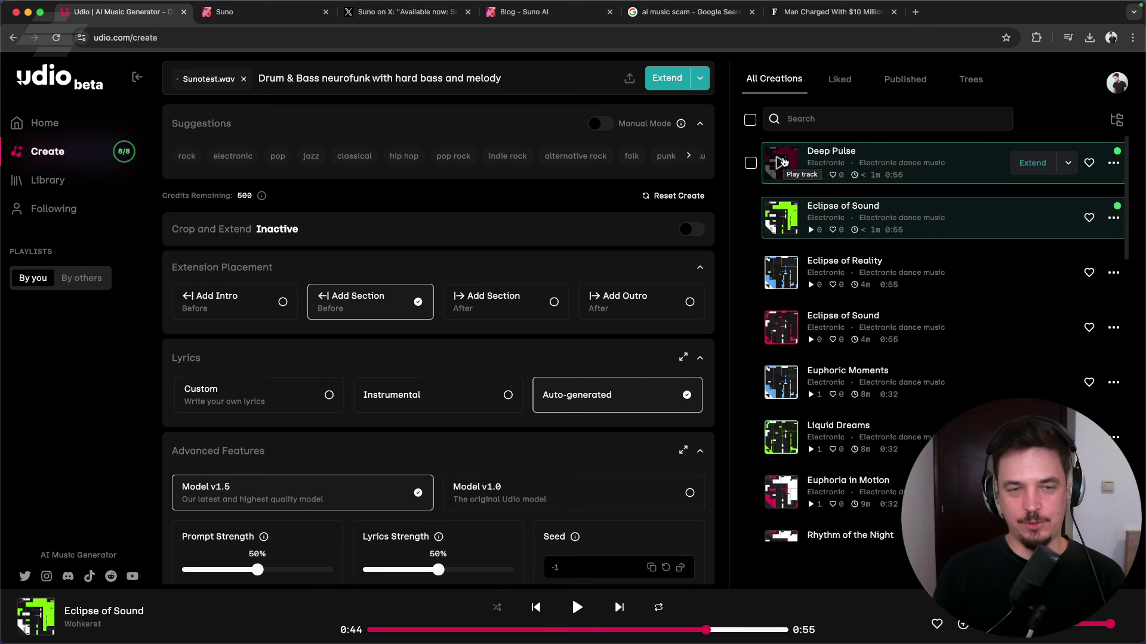
pyautogui.click(783, 162)
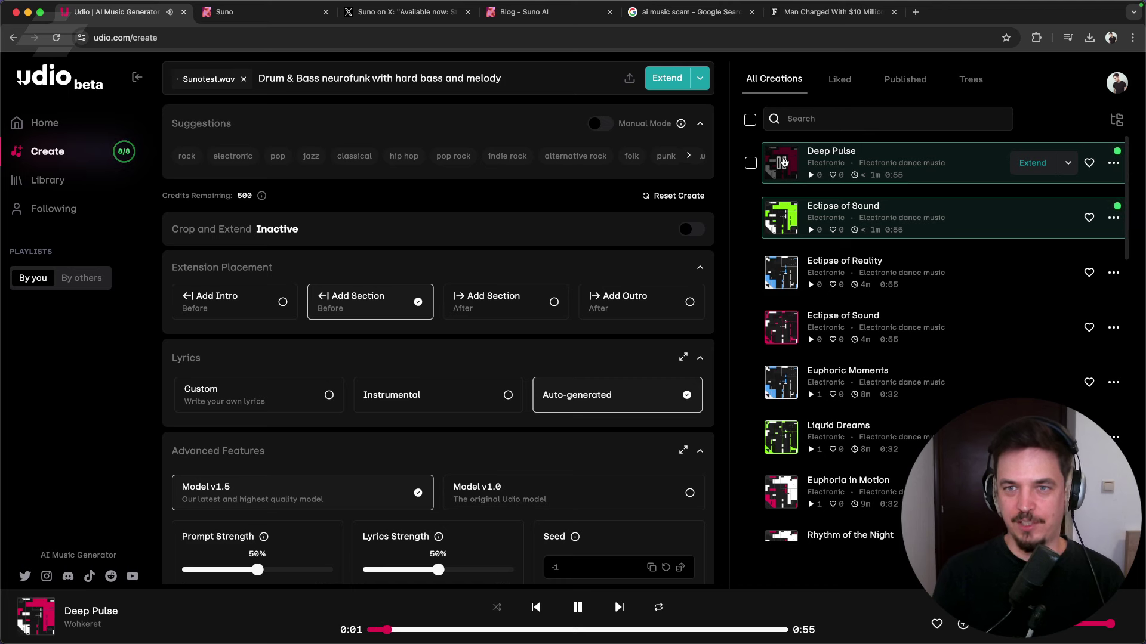
pyautogui.click(783, 162)
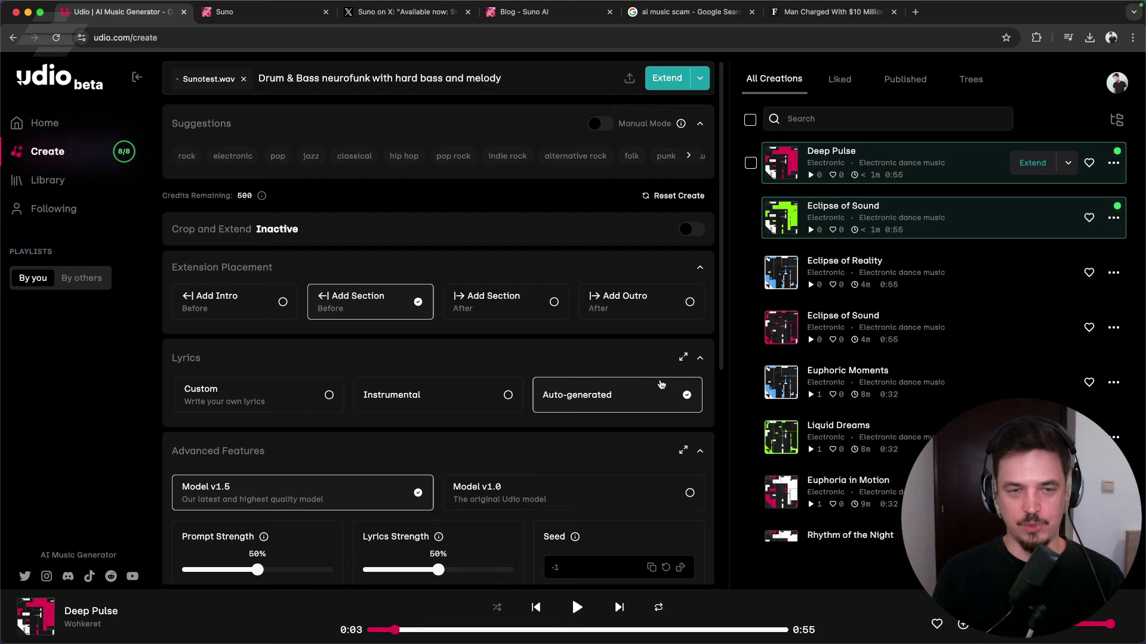
# - Download the newest Eclipse of Sound as a WAV file and show it in the Downloads folder
pyautogui.click(1113, 218)
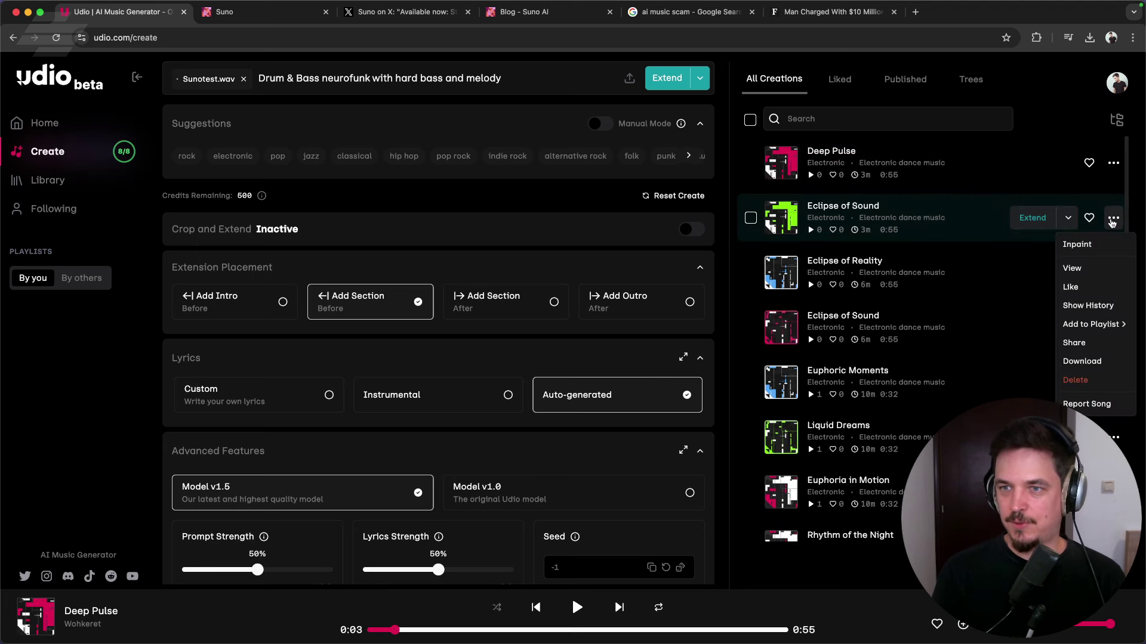
pyautogui.click(1088, 362)
pyautogui.click(430, 253)
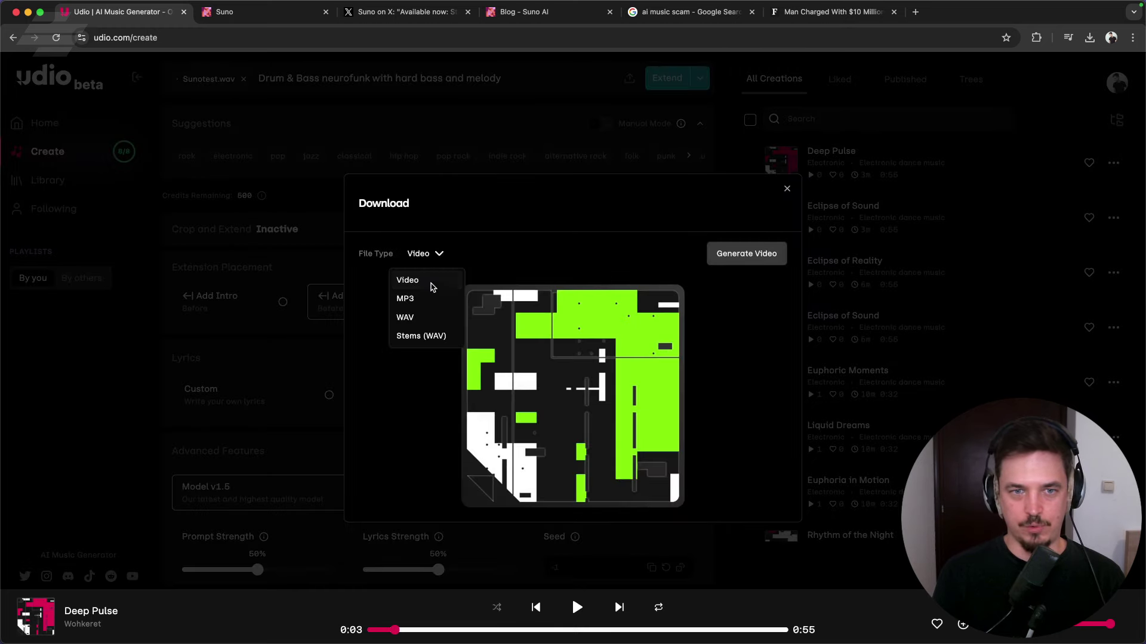
pyautogui.click(420, 318)
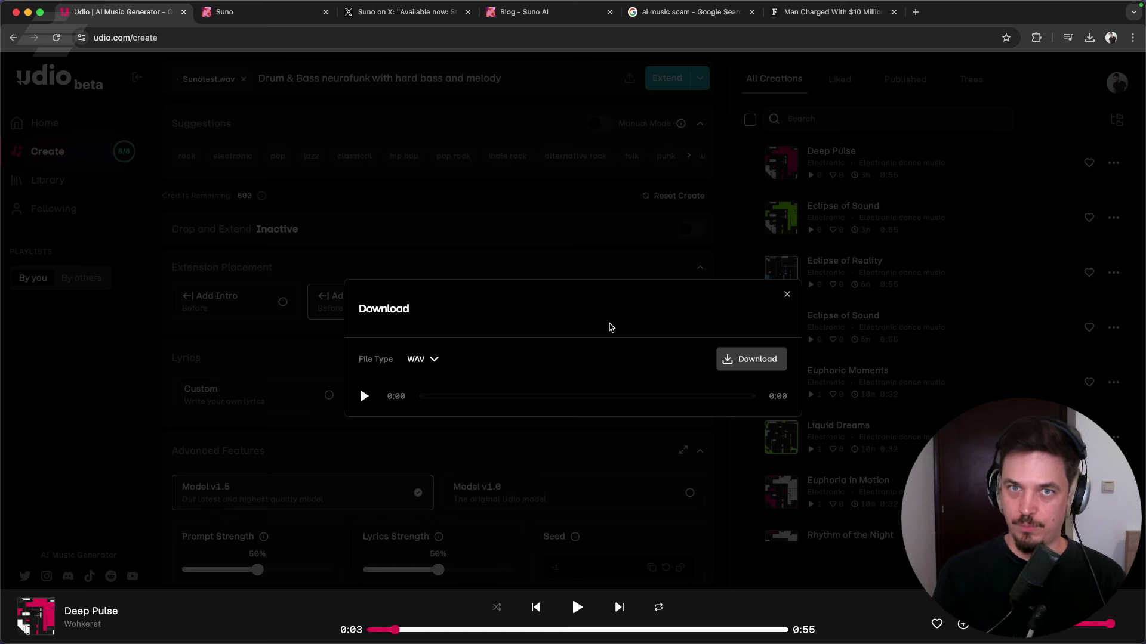
pyautogui.click(727, 361)
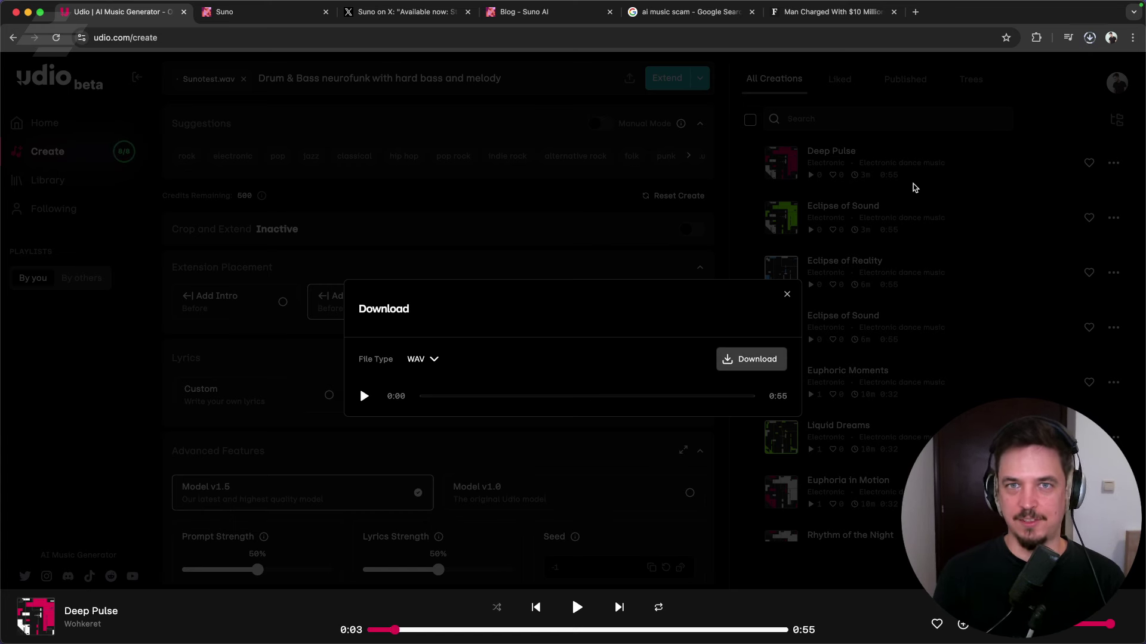
pyautogui.click(1077, 61)
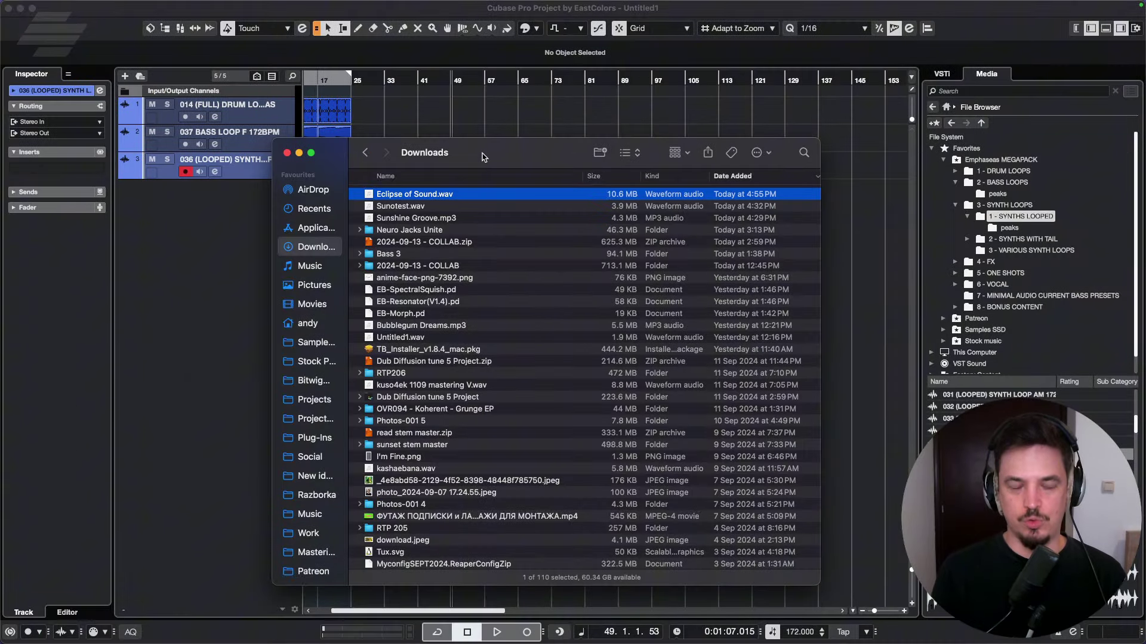
# - Preview Eclipse of Sound.wav in the Downloads folder, skip ahead in the audio, and close the preview
pyautogui.press('space')
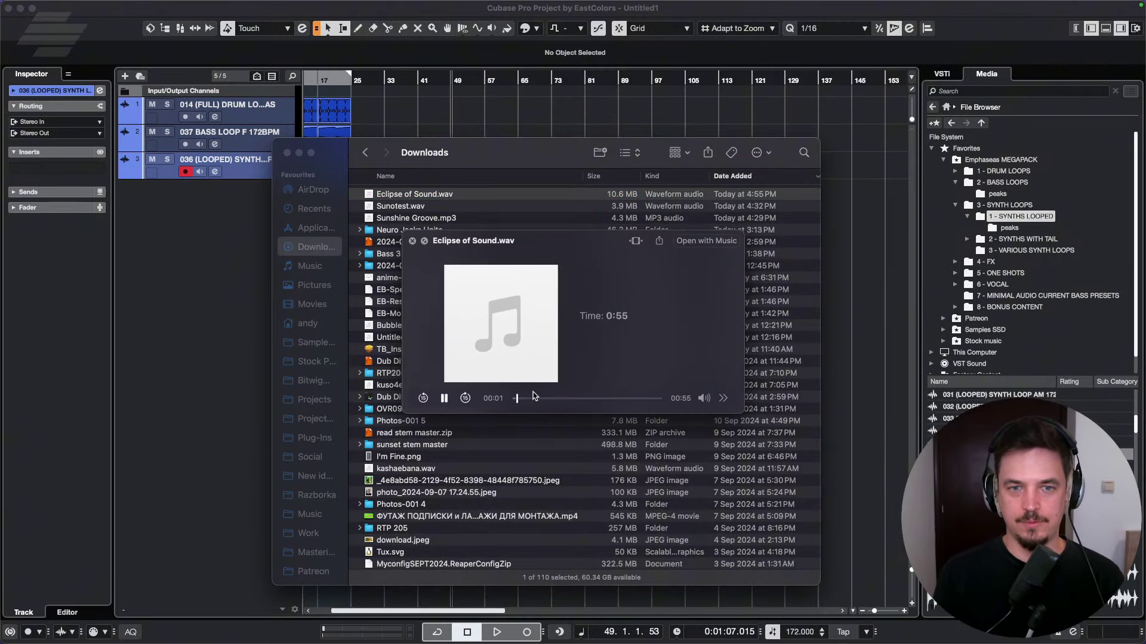
pyautogui.moveTo(532, 398); pyautogui.dragTo(568, 398)
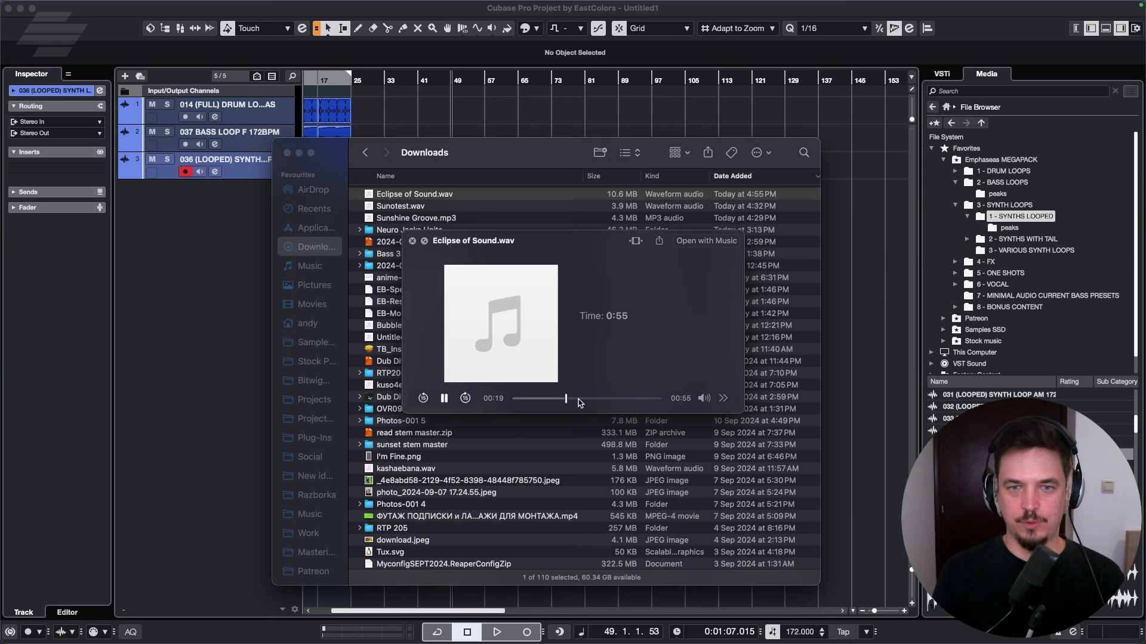
pyautogui.press('space')
# - Switch to Chrome and download all stems of Eclipse of Sound as WAV files
pyautogui.moveTo(466, 640)
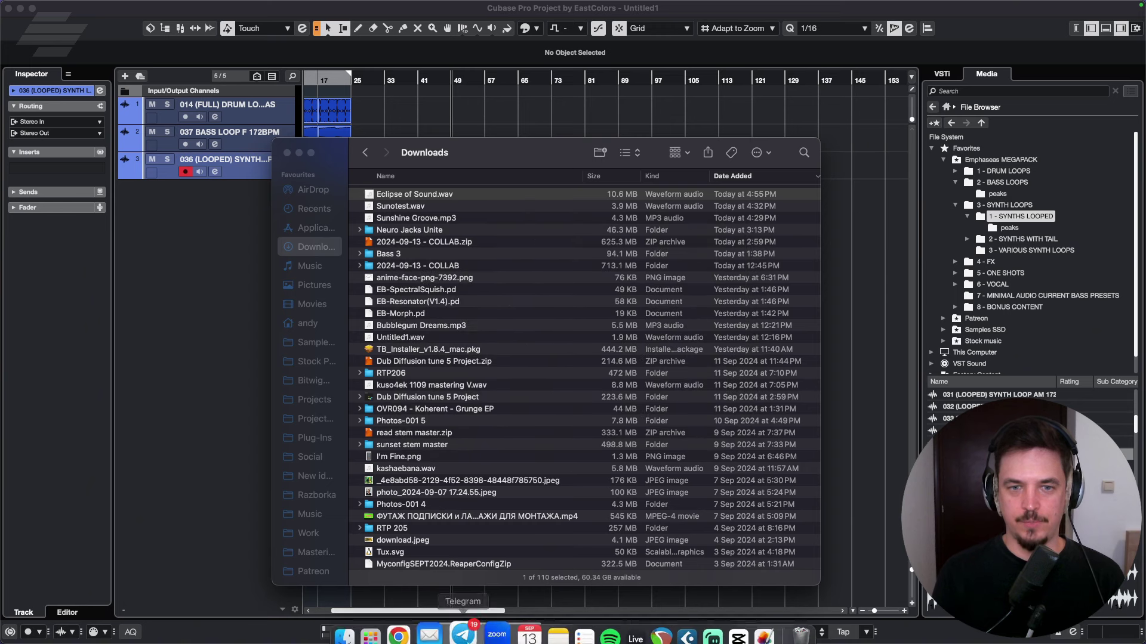
pyautogui.click(389, 623)
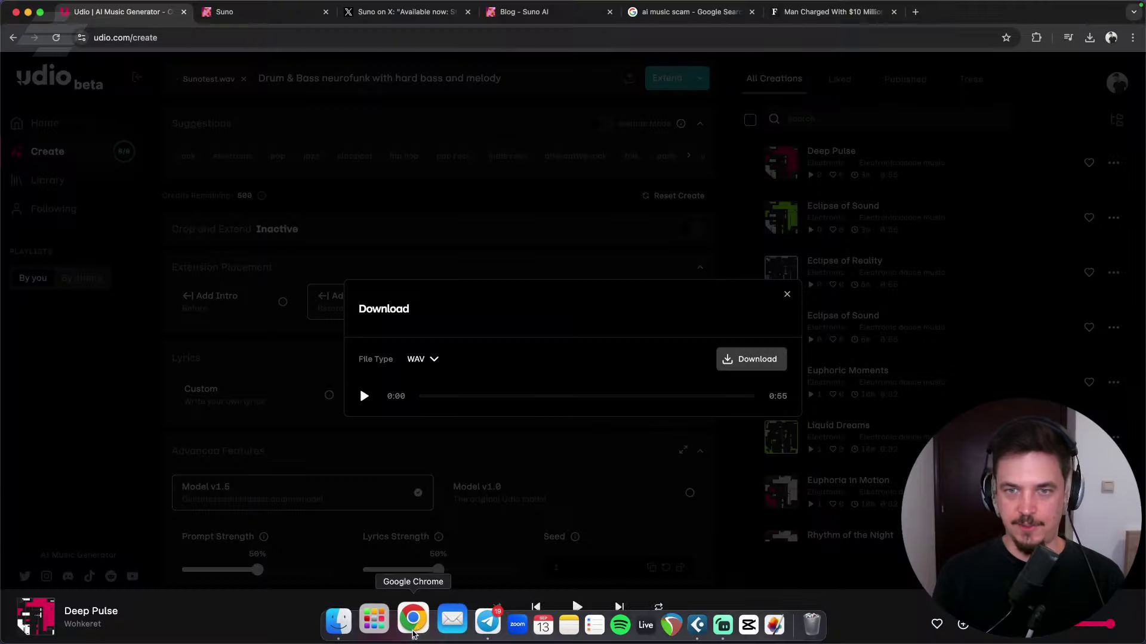
pyautogui.click(436, 358)
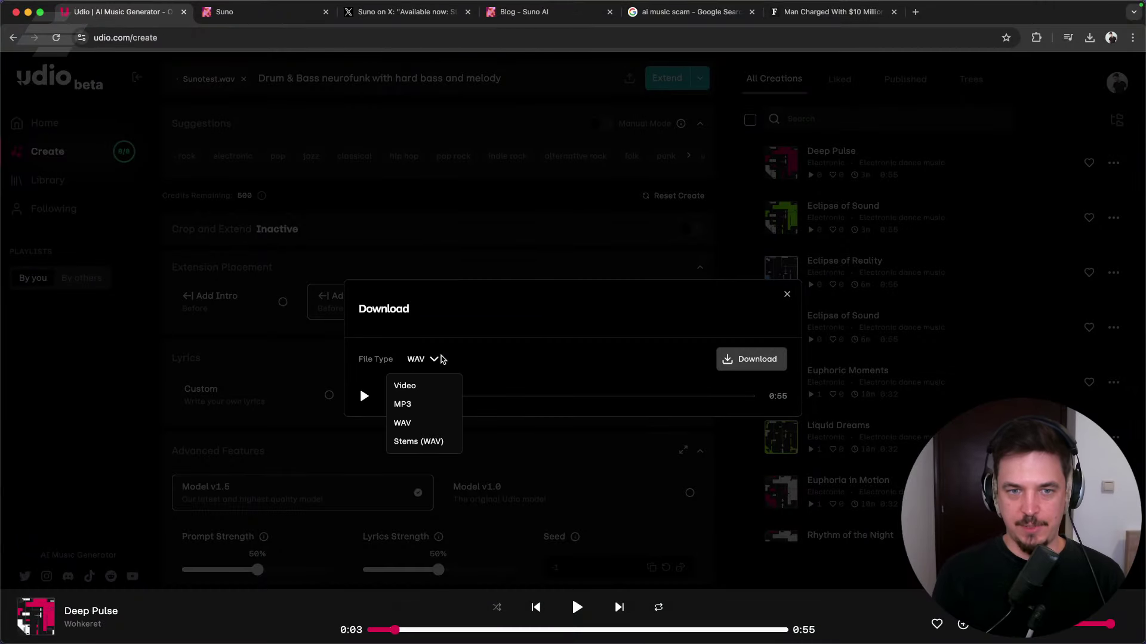
pyautogui.click(419, 443)
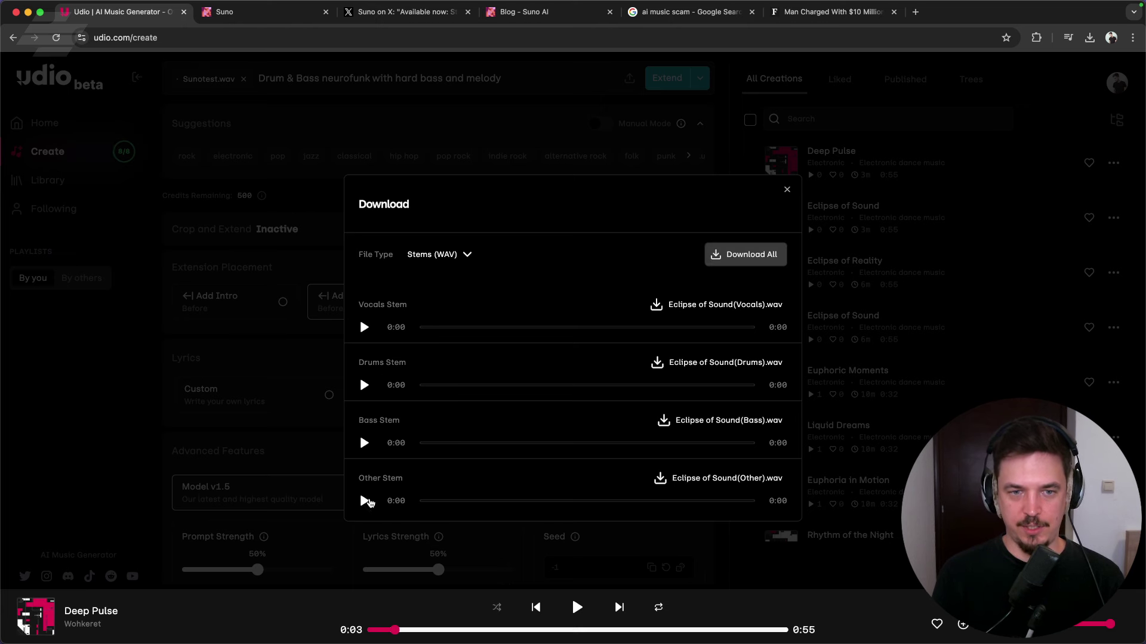
pyautogui.click(758, 266)
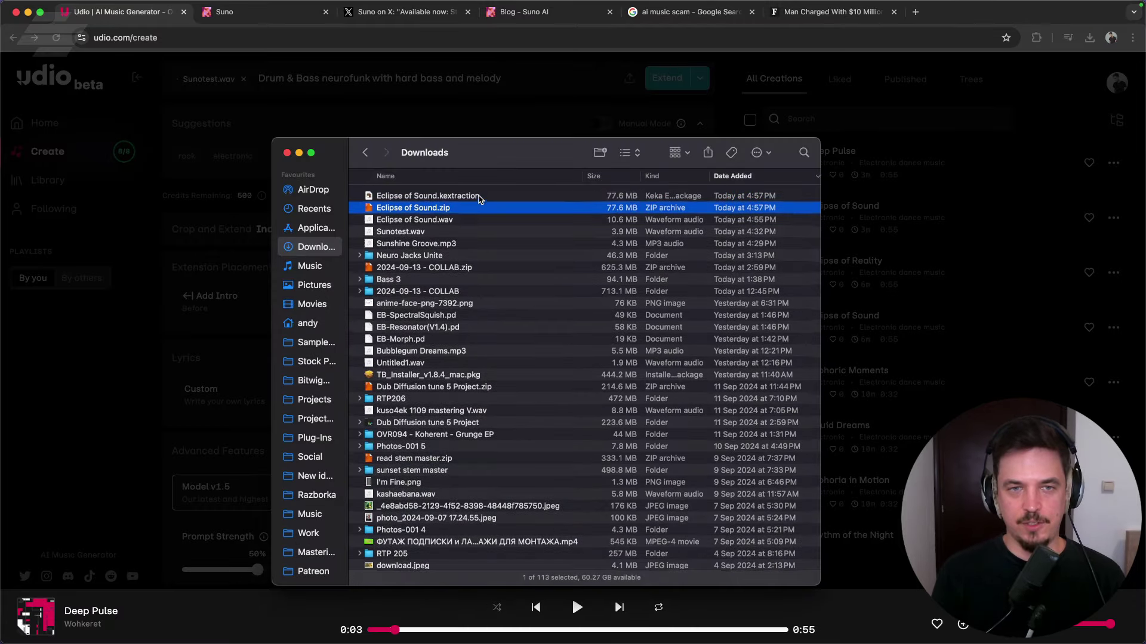
# - Extract the Eclipse of Sound stems and import bass, drums, other and vocals into the Cubase project on different tracks
pyautogui.doubleClick(440, 196)
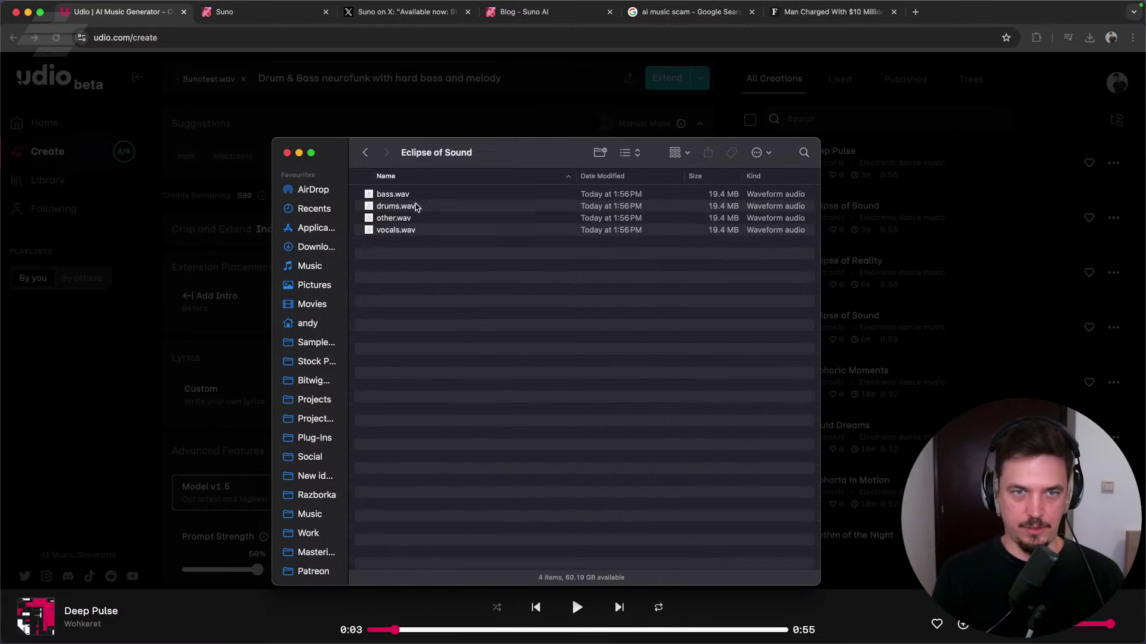
pyautogui.click(396, 230)
pyautogui.keyDown('shift'); pyautogui.click(399, 197); pyautogui.keyUp('shift')
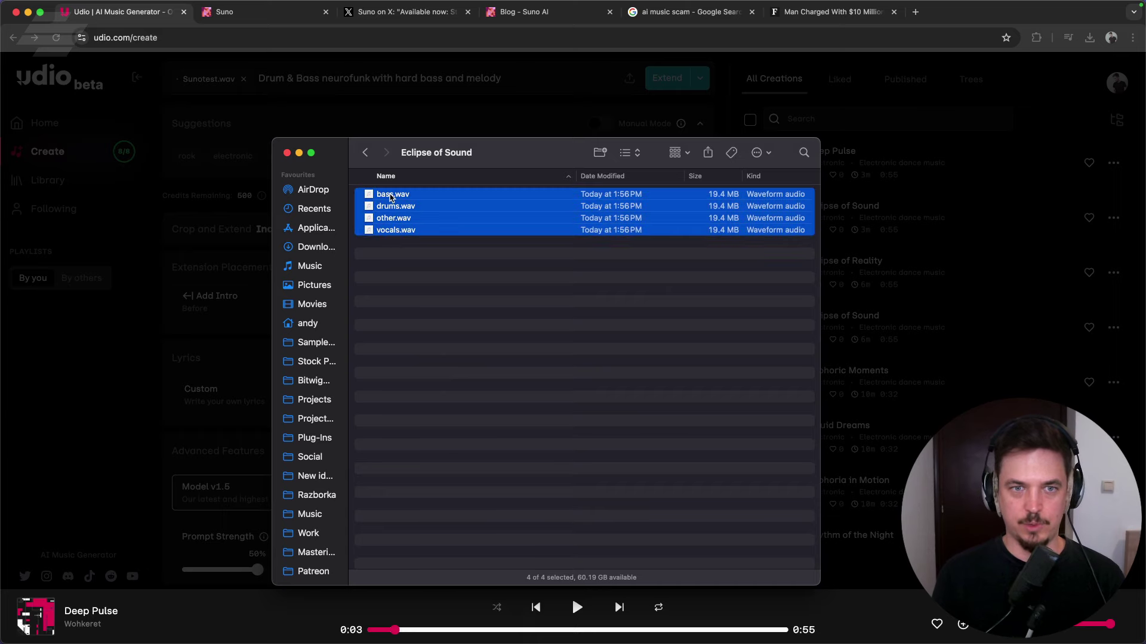
pyautogui.press('super+Tab')
pyautogui.moveTo(398, 197); pyautogui.dragTo(617, 305)
pyautogui.press('super+Tab')
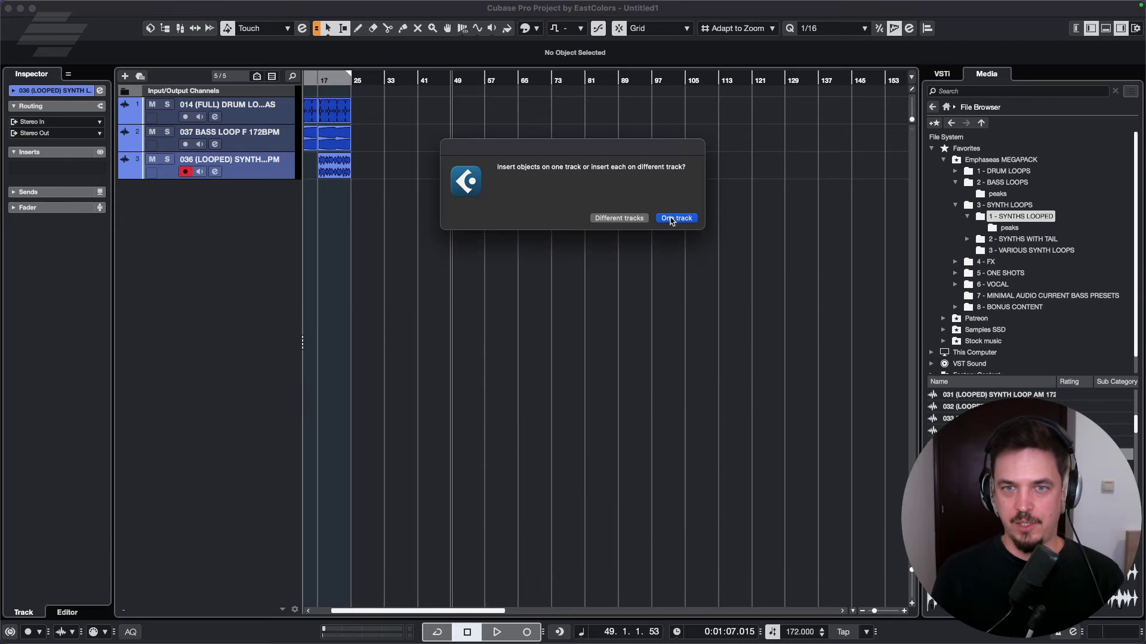
pyautogui.click(619, 219)
# - Play the imported stems from bar 89, solo the drums track, and listen to several passages of it
pyautogui.scroll(5, 621, 185)
pyautogui.scroll(-5, 575, 174)
pyautogui.click(574, 210)
pyautogui.press('space')
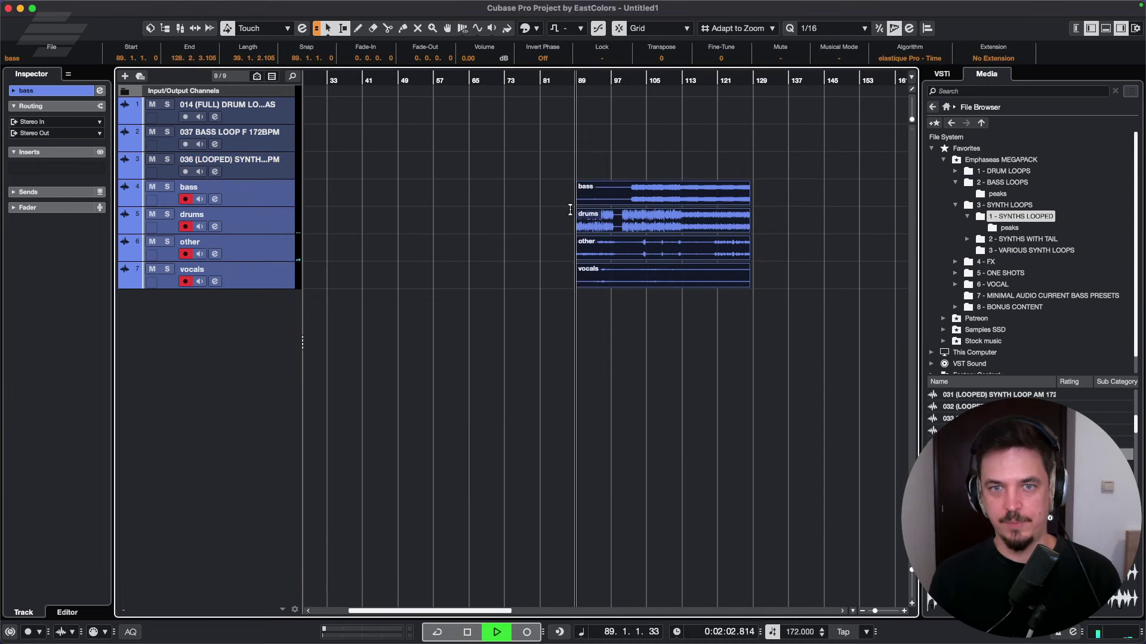
pyautogui.click(167, 214)
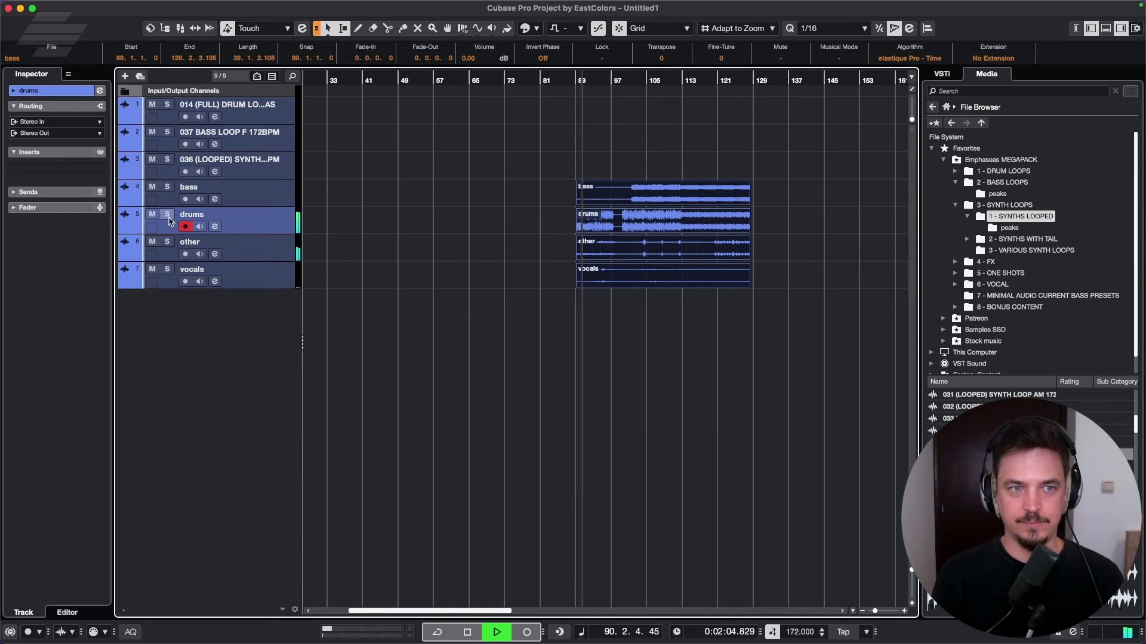
pyautogui.scroll(3, 620, 233)
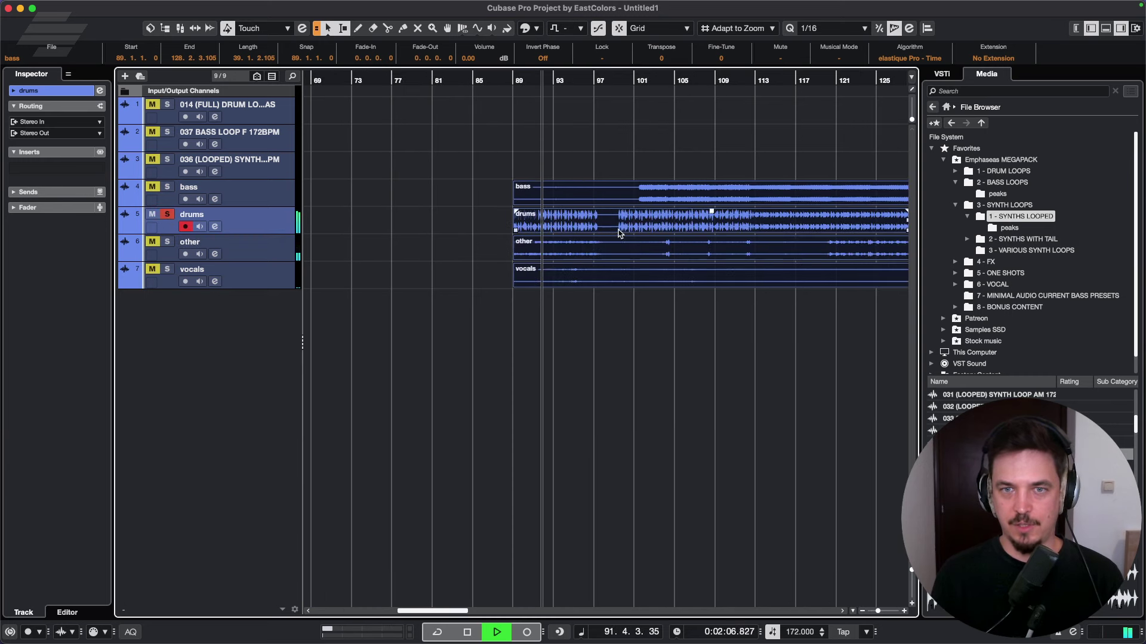
pyautogui.press('super+a')
pyautogui.click(625, 105)
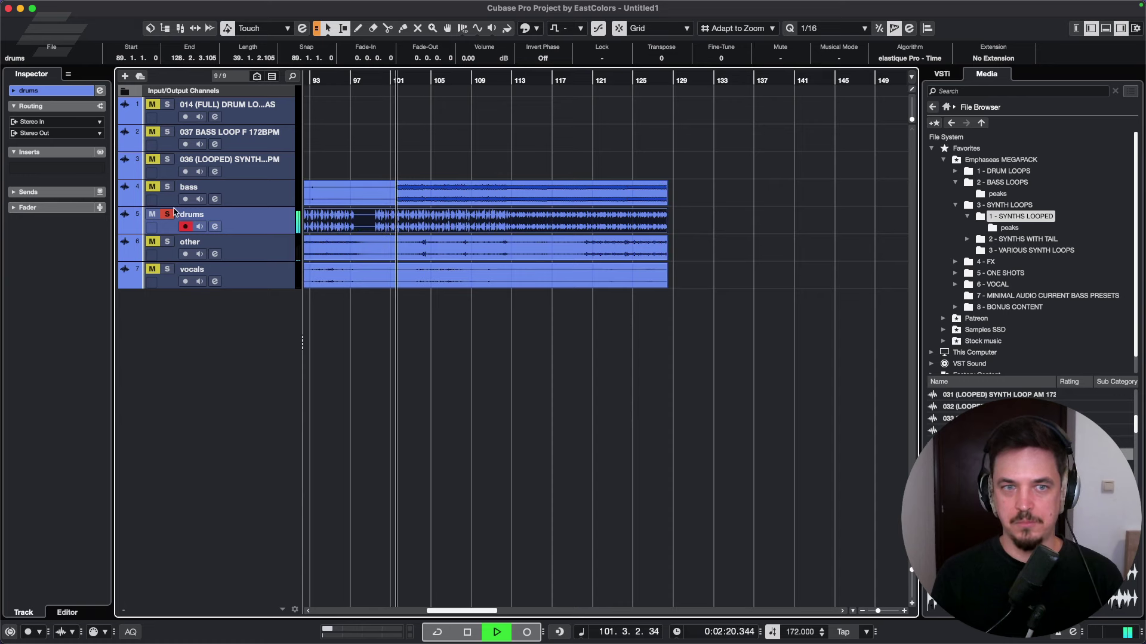
pyautogui.click(509, 84)
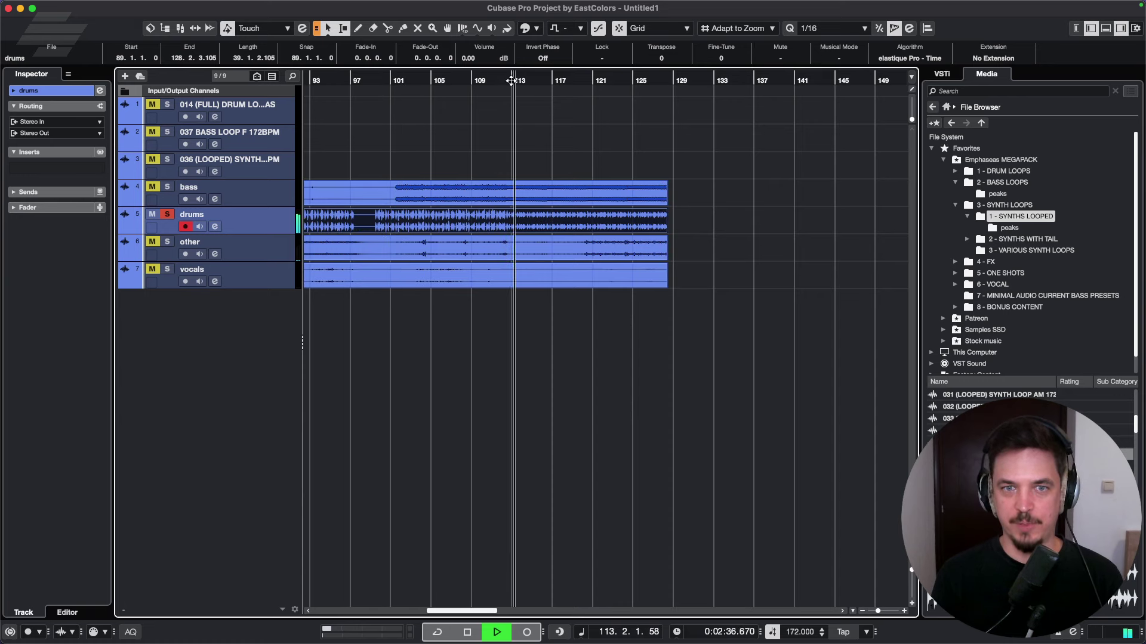
pyautogui.click(377, 82)
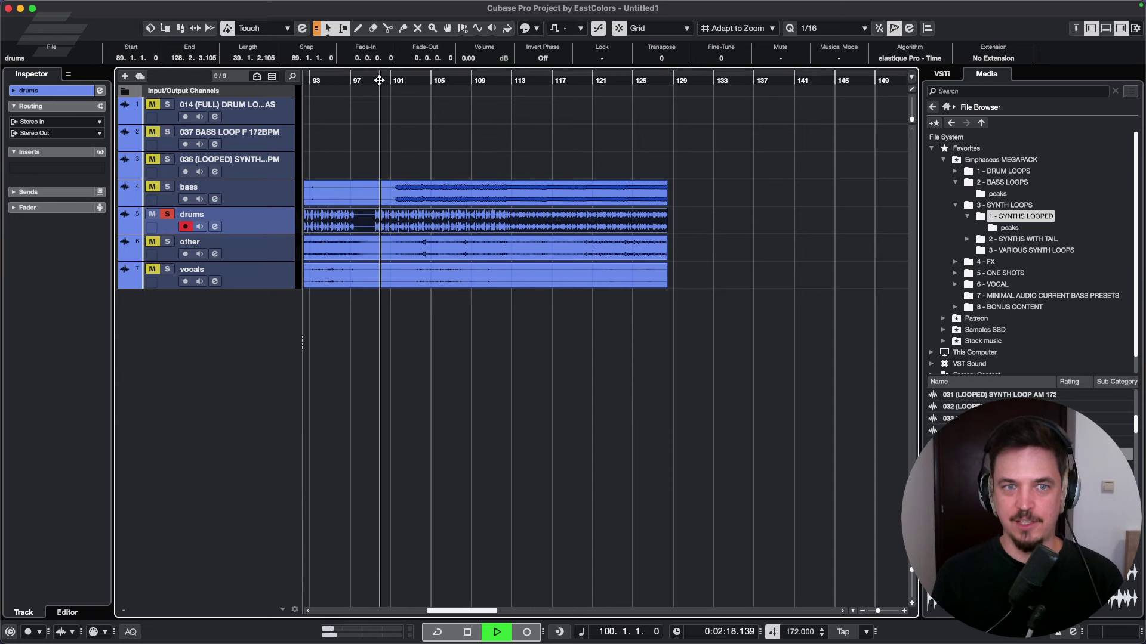
# - Switch the solo from drums to the bass track, listen to two passages, and remove the solo
pyautogui.click(172, 220)
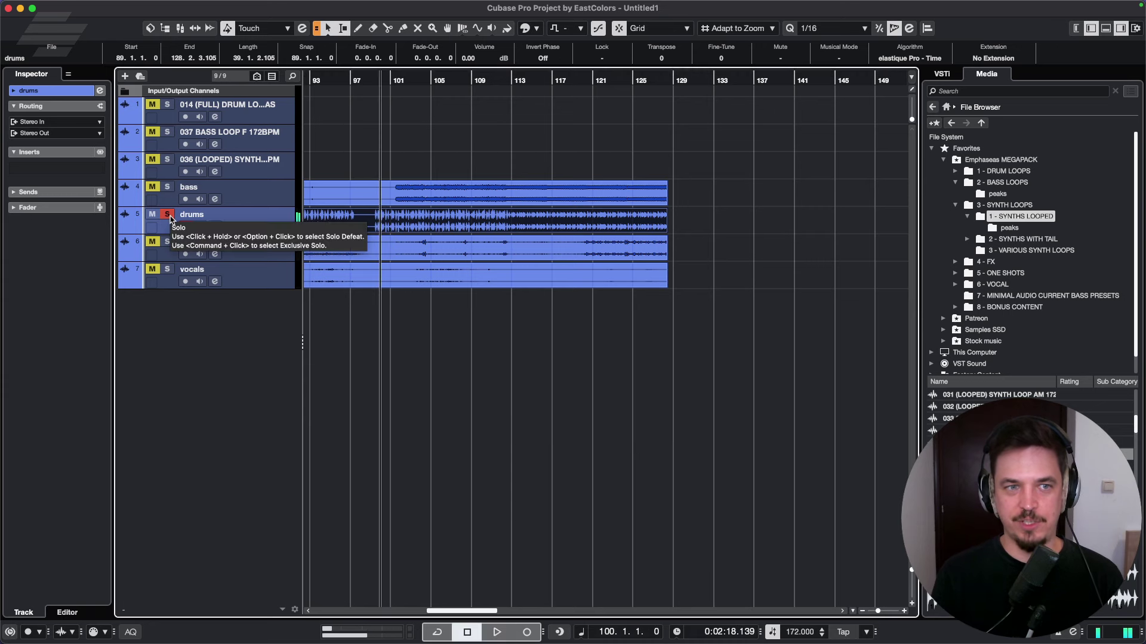
pyautogui.click(171, 189)
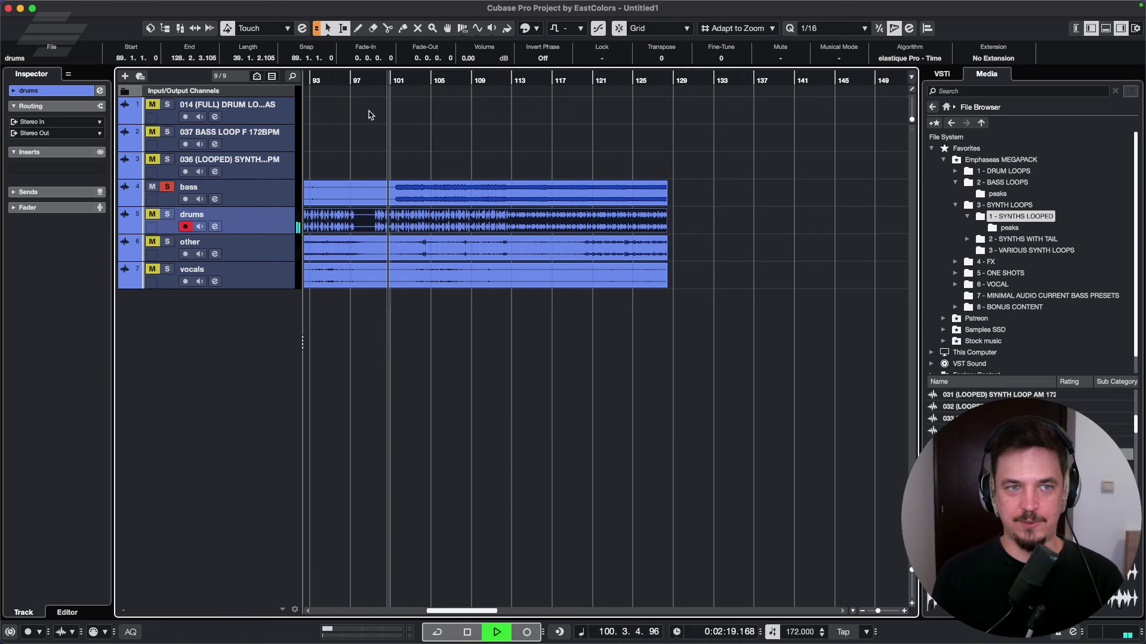
pyautogui.press('space')
pyautogui.click(462, 82)
pyautogui.click(167, 187)
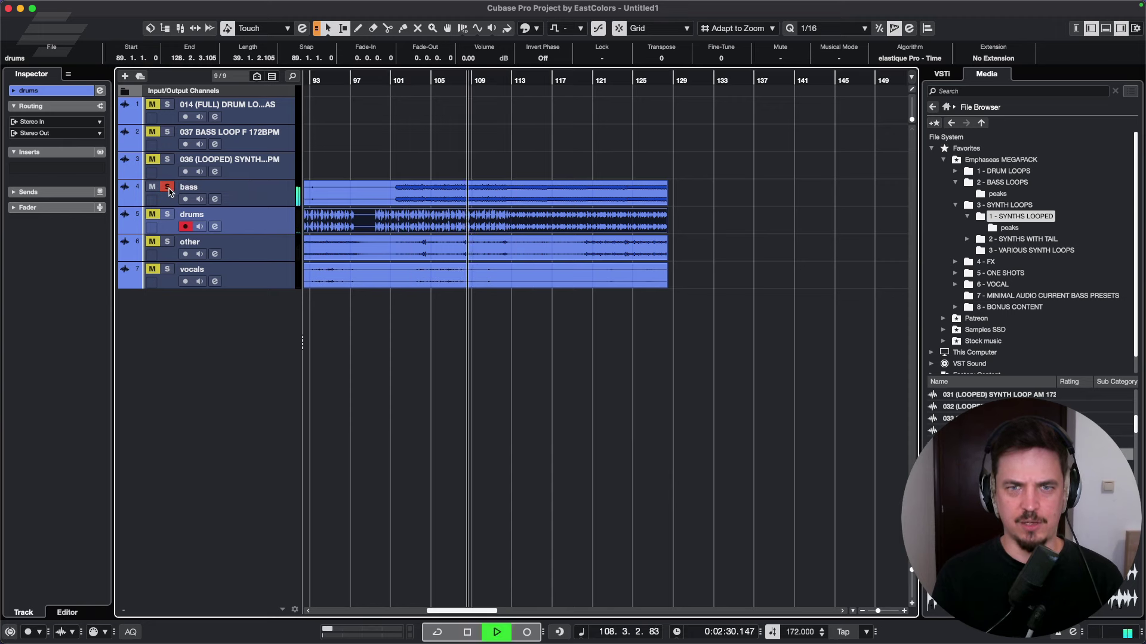
pyautogui.press('space')
# - Play the stems again from their beginning, solo the other track to hear it alone, and remove the solo
pyautogui.click(361, 200)
pyautogui.hscroll(-5, 364, 200)
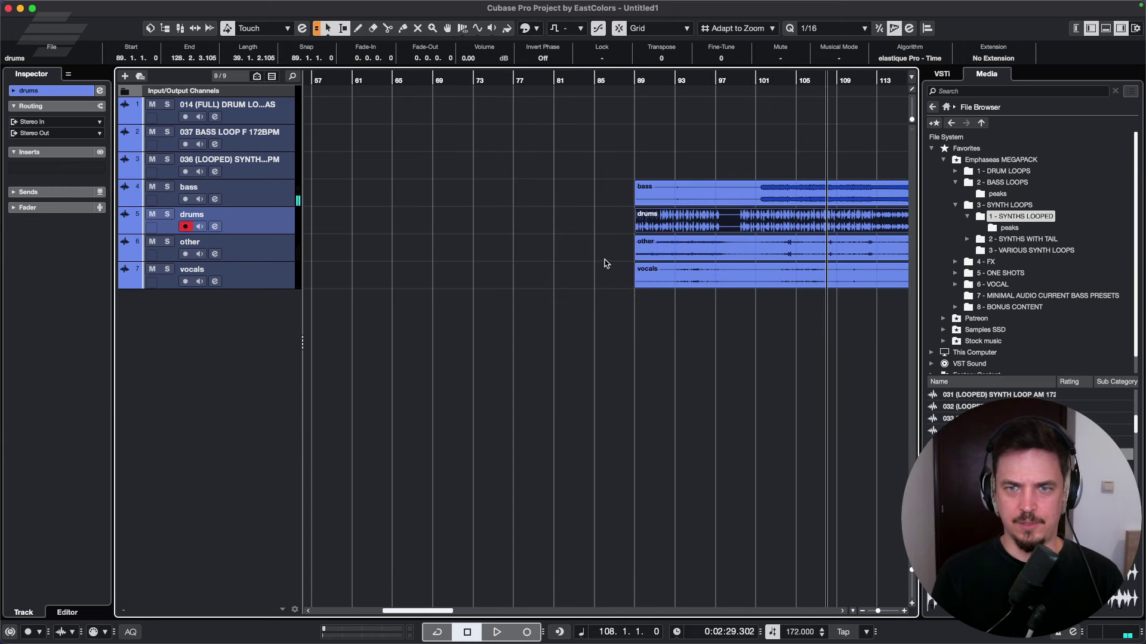
pyautogui.click(630, 253)
pyautogui.press('space')
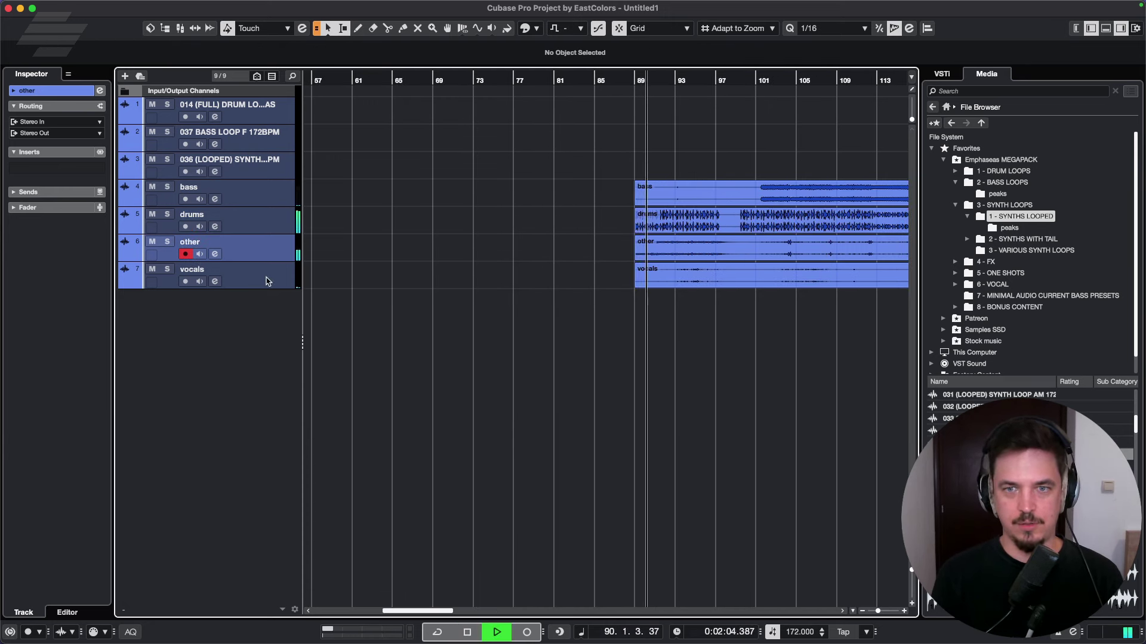
pyautogui.press('s')
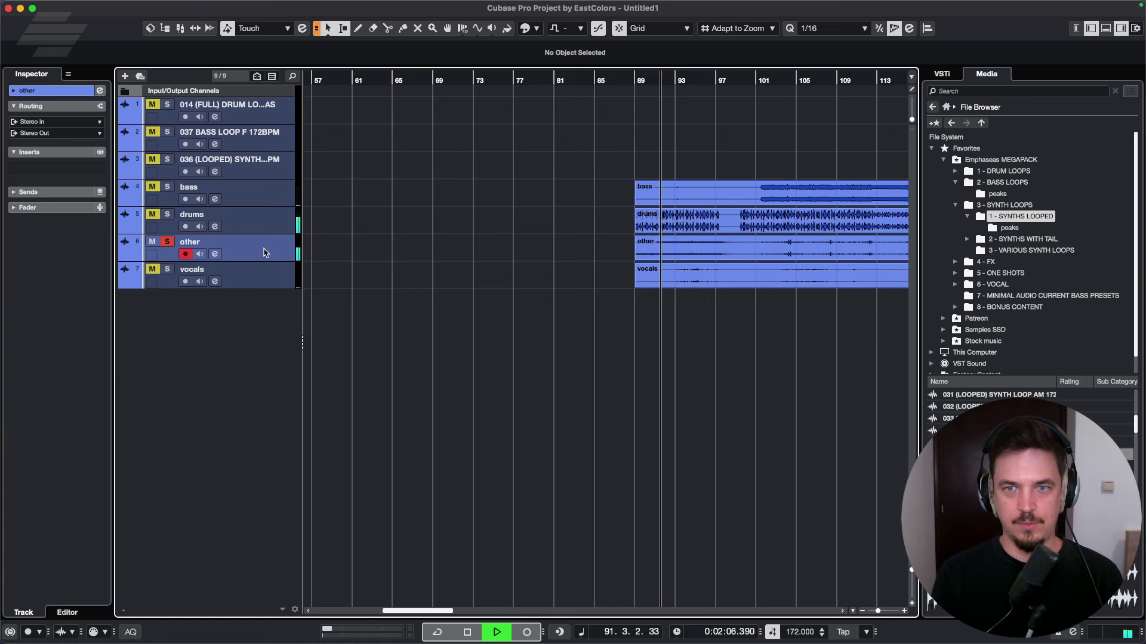
pyautogui.press('g')
pyautogui.press('g')
pyautogui.press('g')
pyautogui.press('space')
pyautogui.press('s')
# - Move the other stem to bar 9, turn on cycle playback, and play it with the original loops
pyautogui.moveTo(504, 251); pyautogui.dragTo(347, 260)
pyautogui.hotkey('alt', 's')
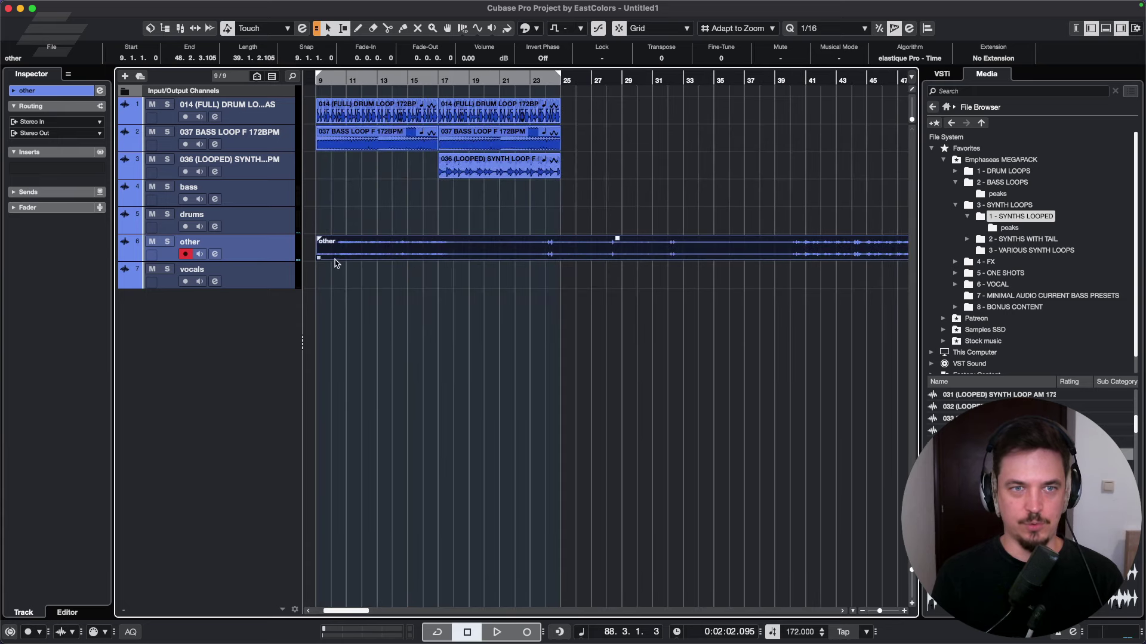
pyautogui.press('/')
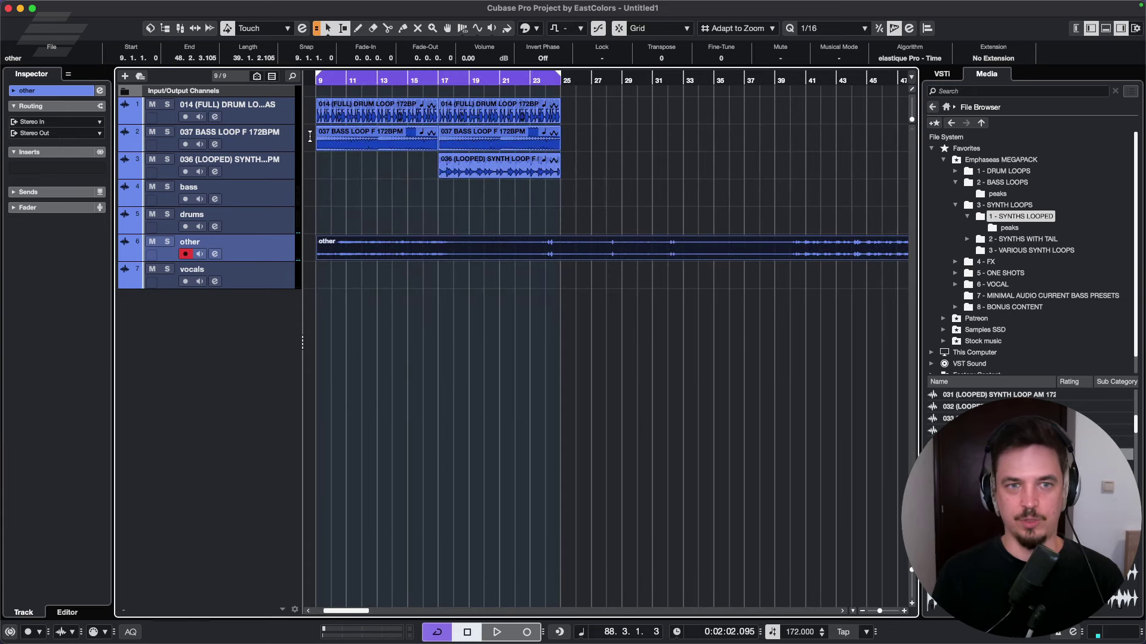
pyautogui.press('space')
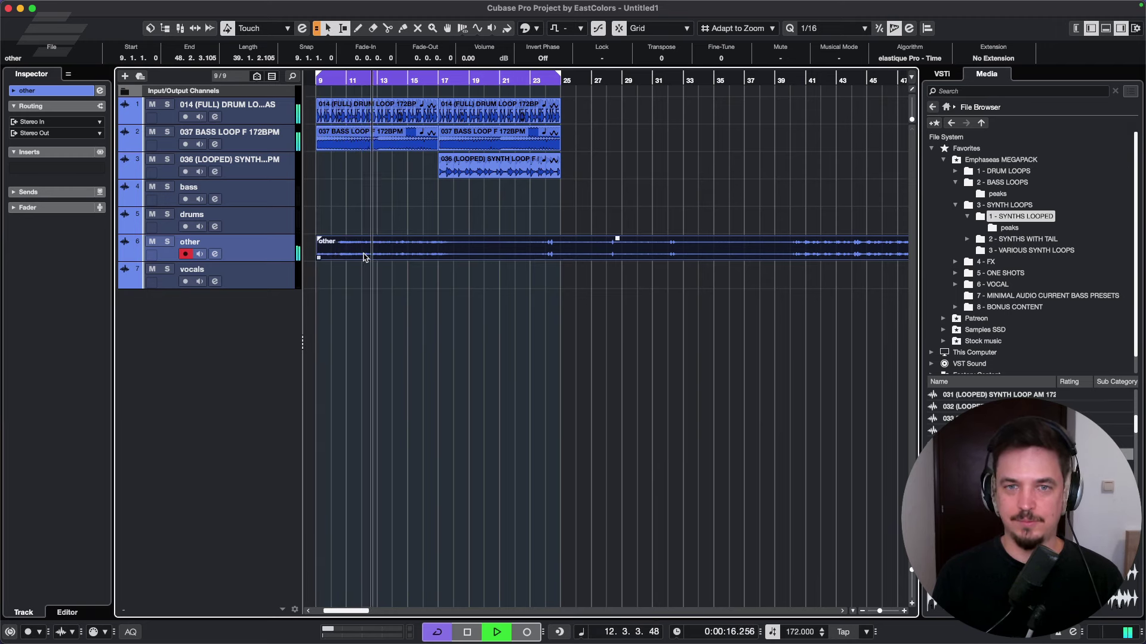
# - Move the other stem onto the vocals track at bar 15 during playback, and stop playback
pyautogui.moveTo(356, 257); pyautogui.dragTo(436, 278)
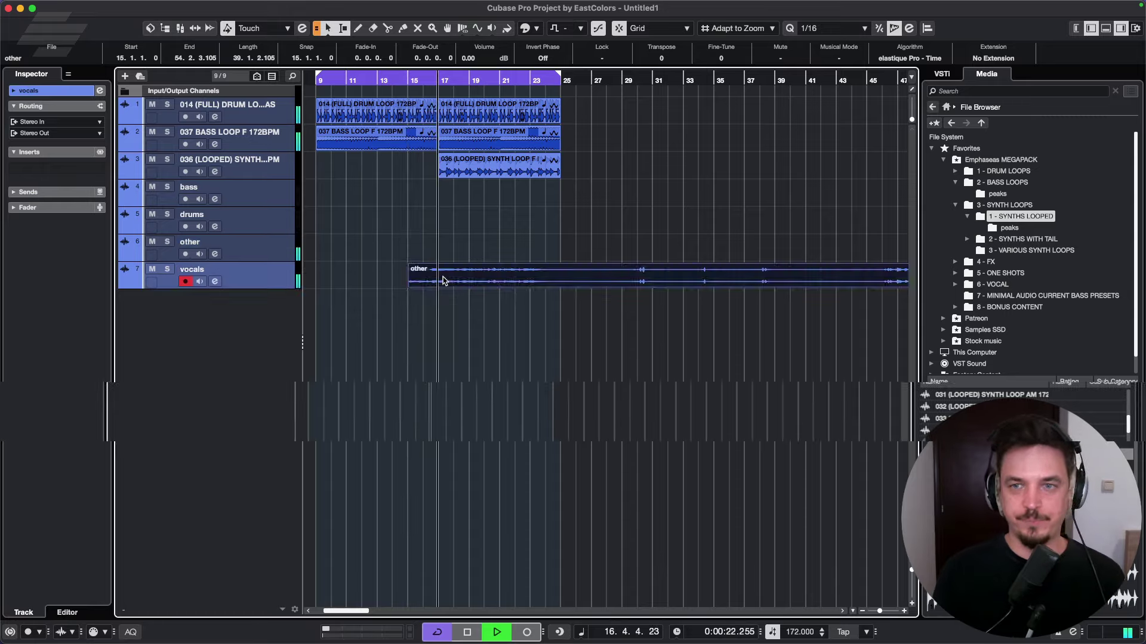
pyautogui.press('space')
pyautogui.press('g')
pyautogui.press('g')
pyautogui.press('g')
# - Return to Udio in Chrome and download all stems of Deep Pulse as WAV files
pyautogui.moveTo(391, 285)
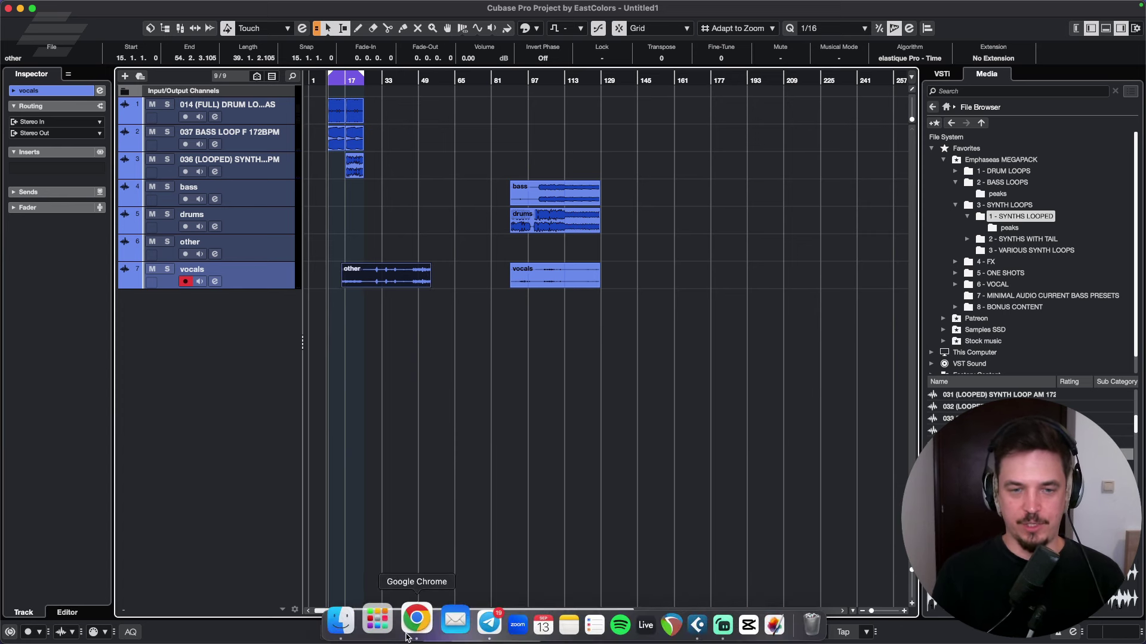
pyautogui.click(414, 620)
pyautogui.click(787, 189)
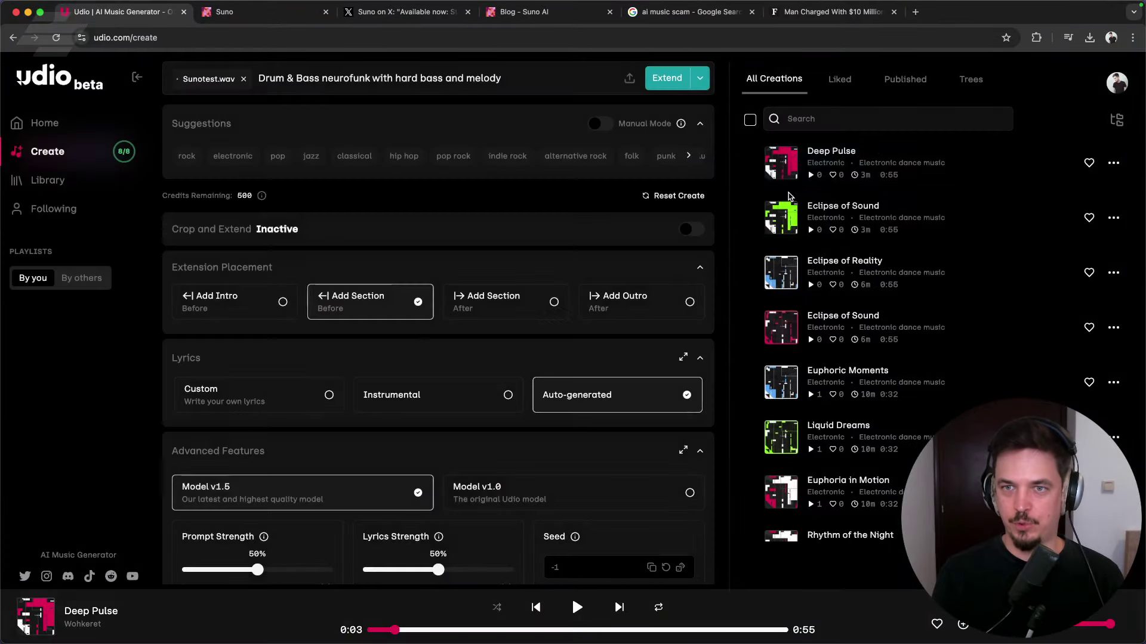
pyautogui.click(1114, 163)
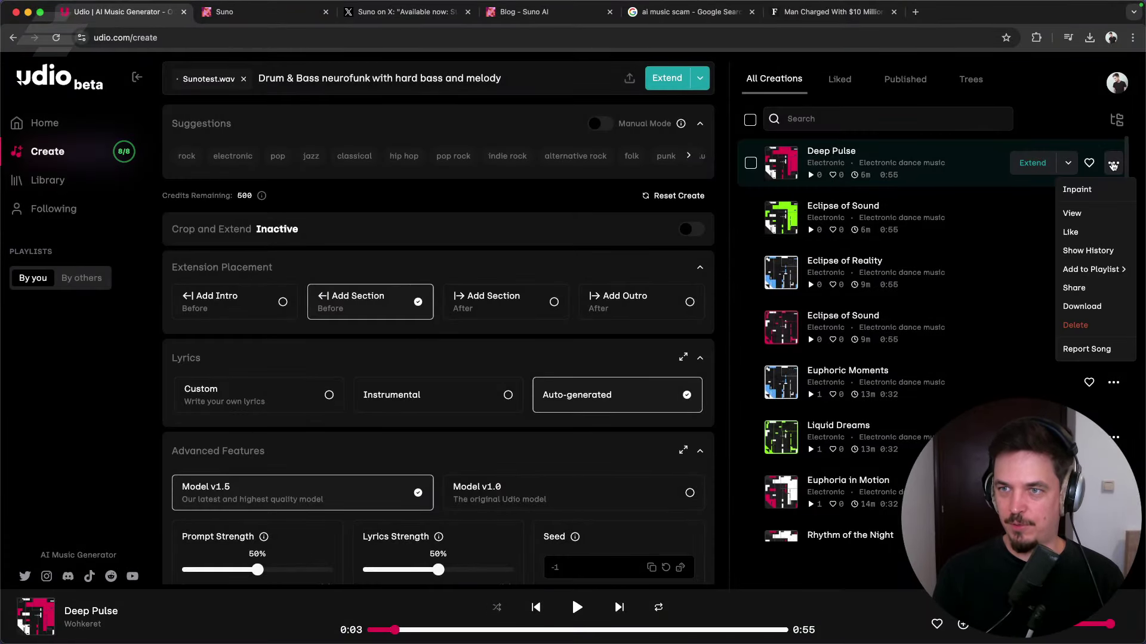
pyautogui.click(1086, 306)
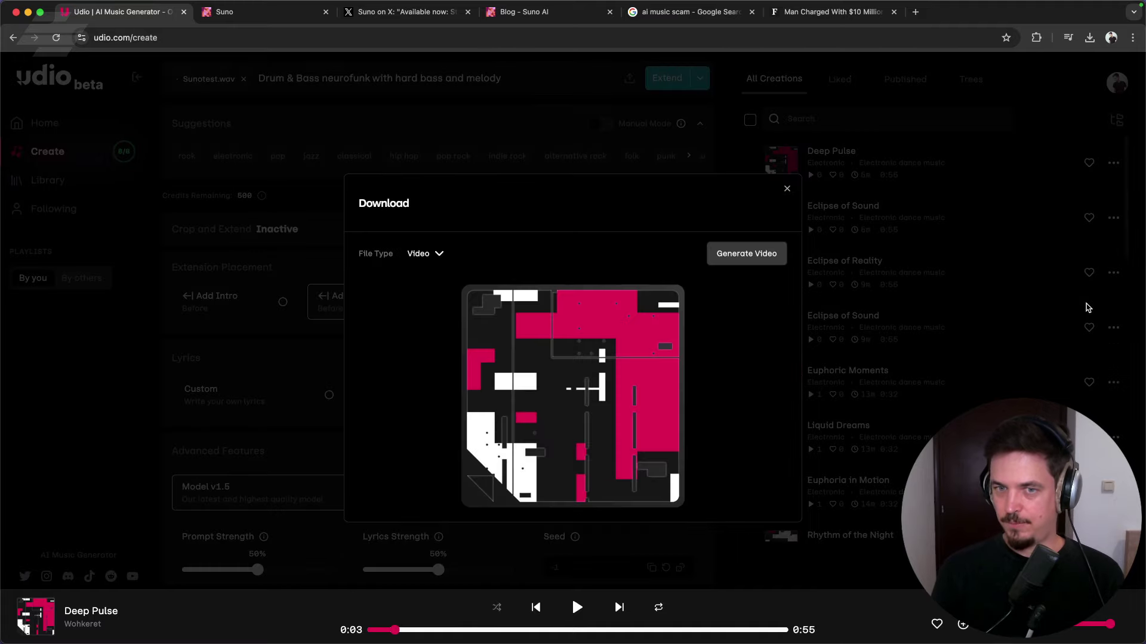
pyautogui.click(439, 254)
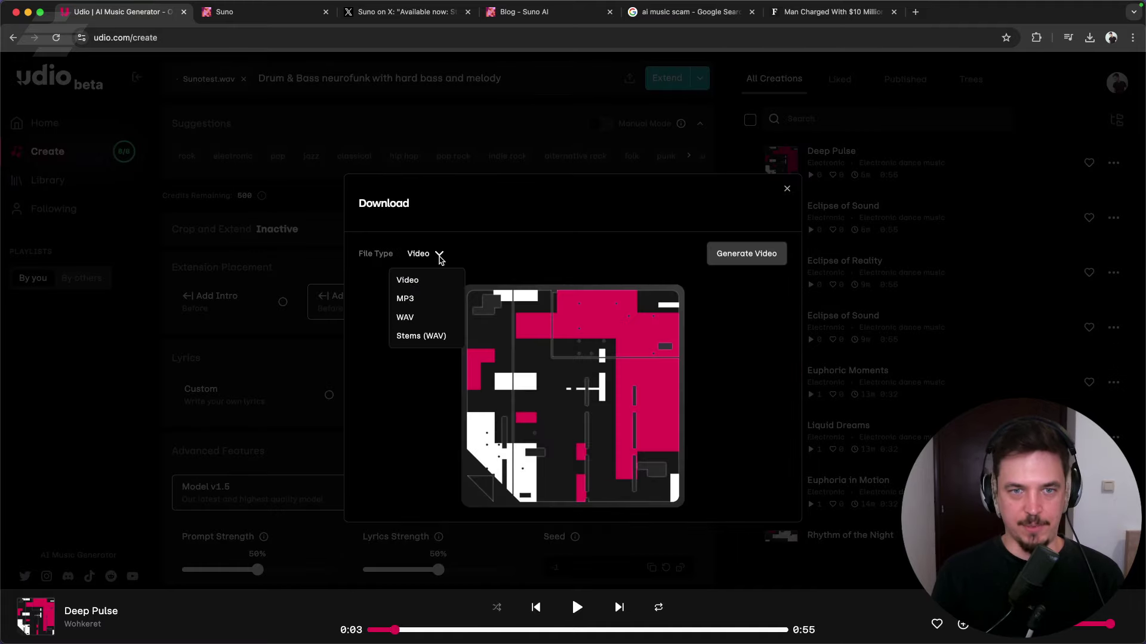
pyautogui.click(429, 334)
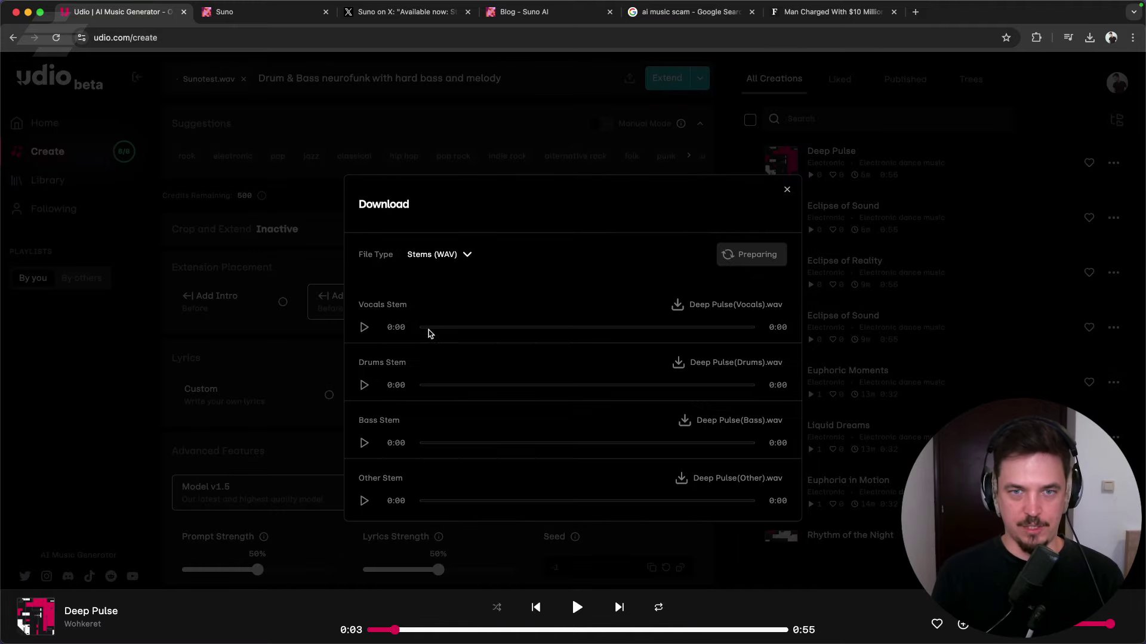
pyautogui.click(724, 266)
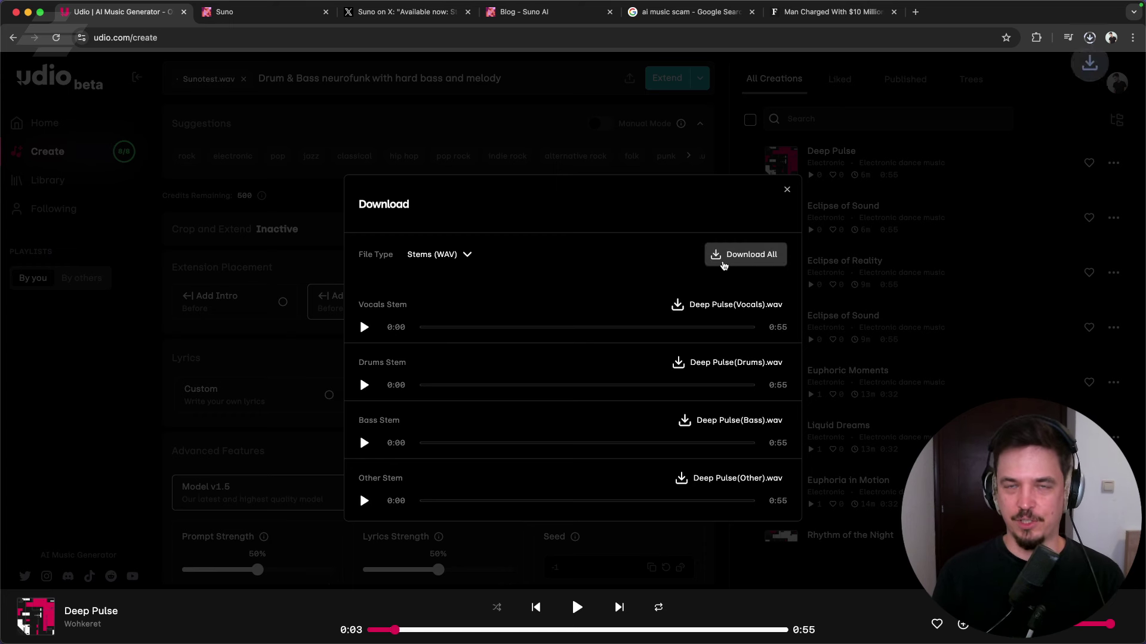
# - Show the downloaded Deep Pulse.zip in the Downloads folder and extract it
pyautogui.click(1089, 38)
pyautogui.click(1057, 89)
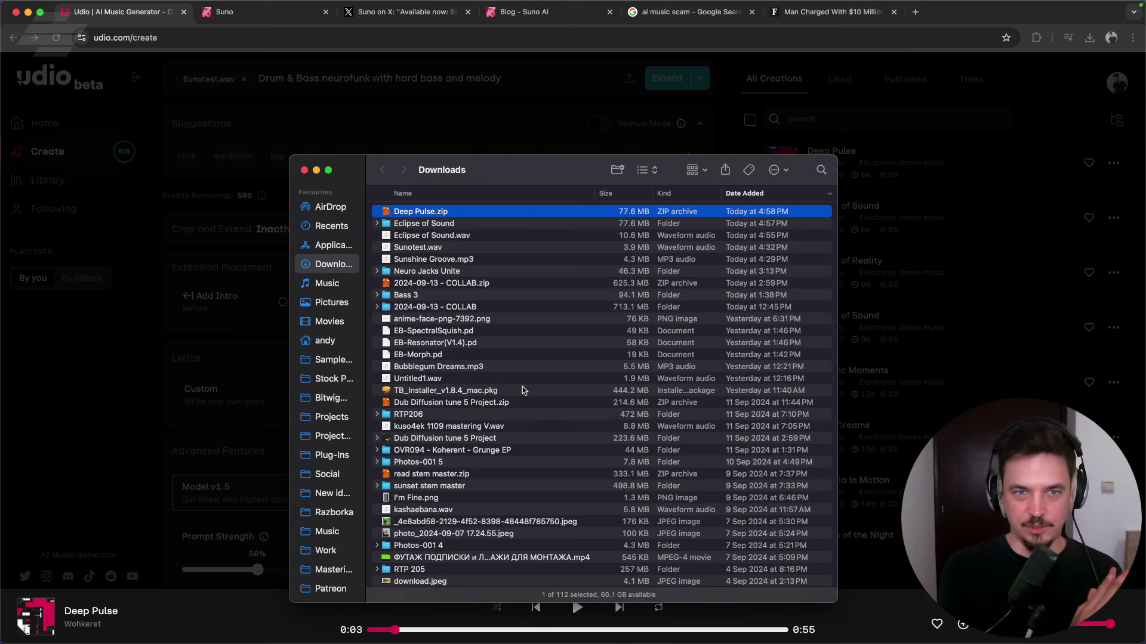
pyautogui.doubleClick(449, 213)
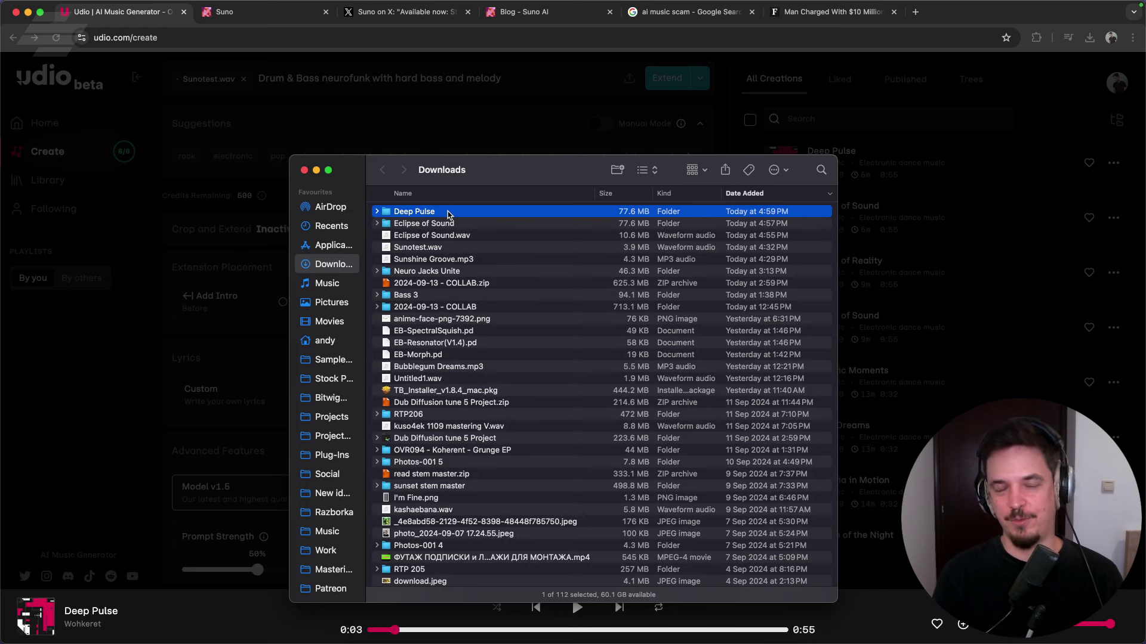
# - Import the four WAV stems from the Deep Pulse folder into the Cubase project, placing each one on a different track
pyautogui.doubleClick(449, 213)
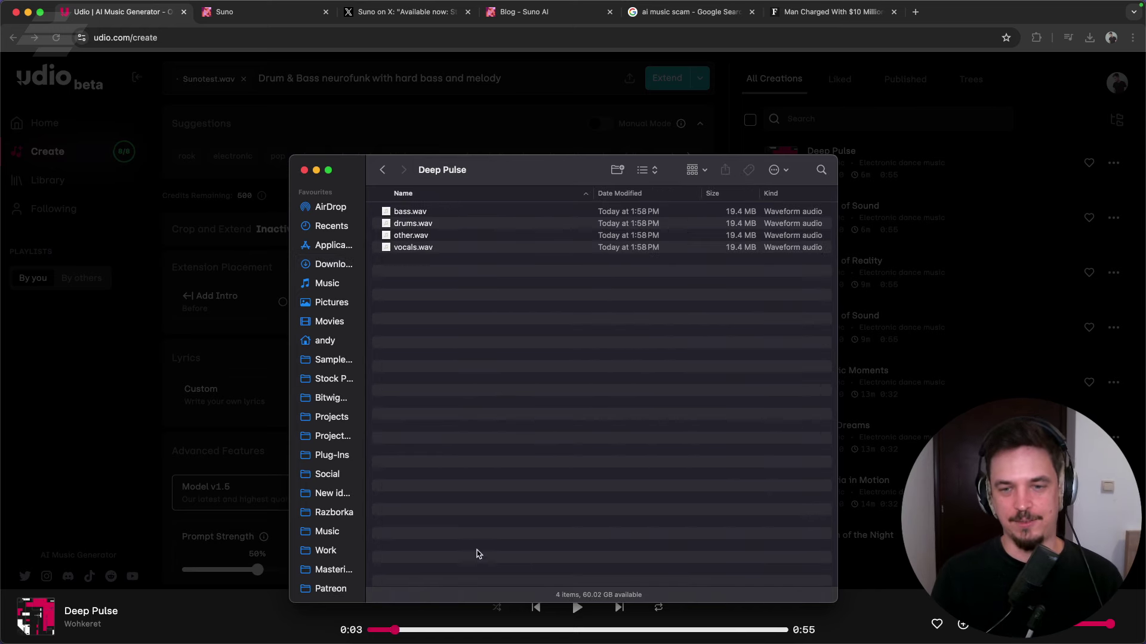
pyautogui.click(668, 633)
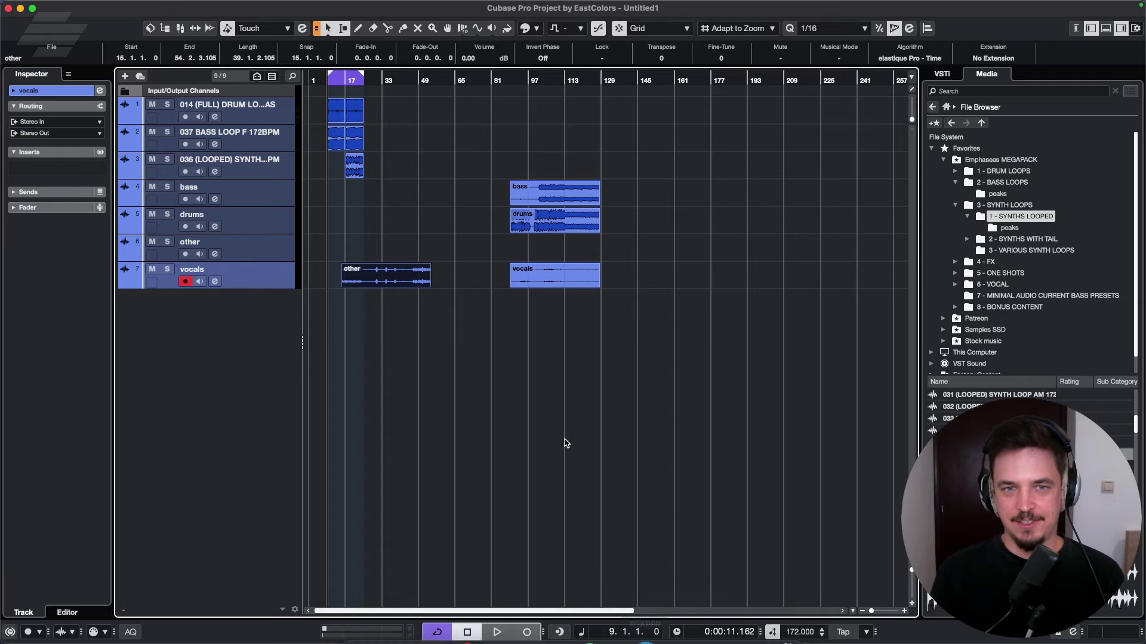
pyautogui.press('g')
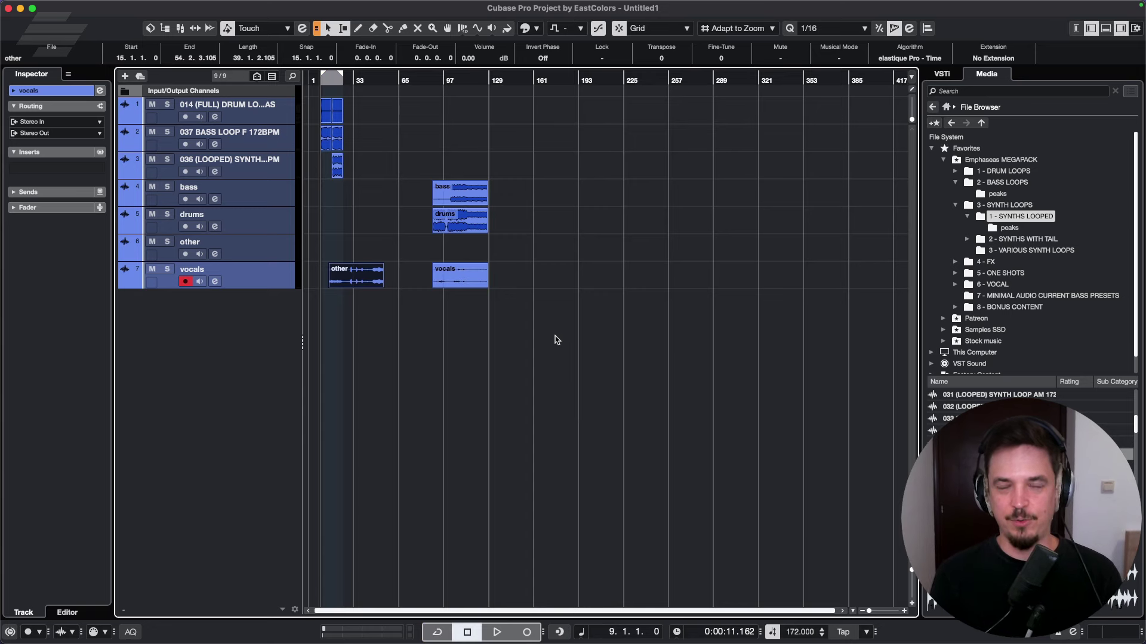
pyautogui.press('super+Tab')
pyautogui.click(427, 250)
pyautogui.keyDown('shift'); pyautogui.click(418, 220); pyautogui.keyUp('shift')
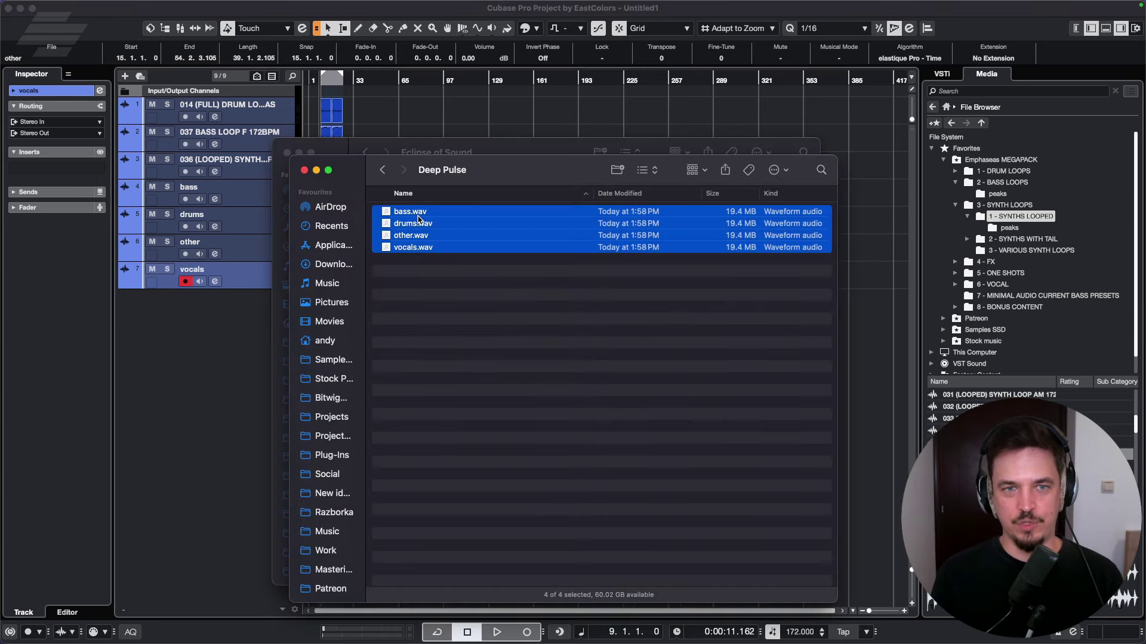
pyautogui.press('super+Tab')
pyautogui.moveTo(420, 218); pyautogui.dragTo(582, 341)
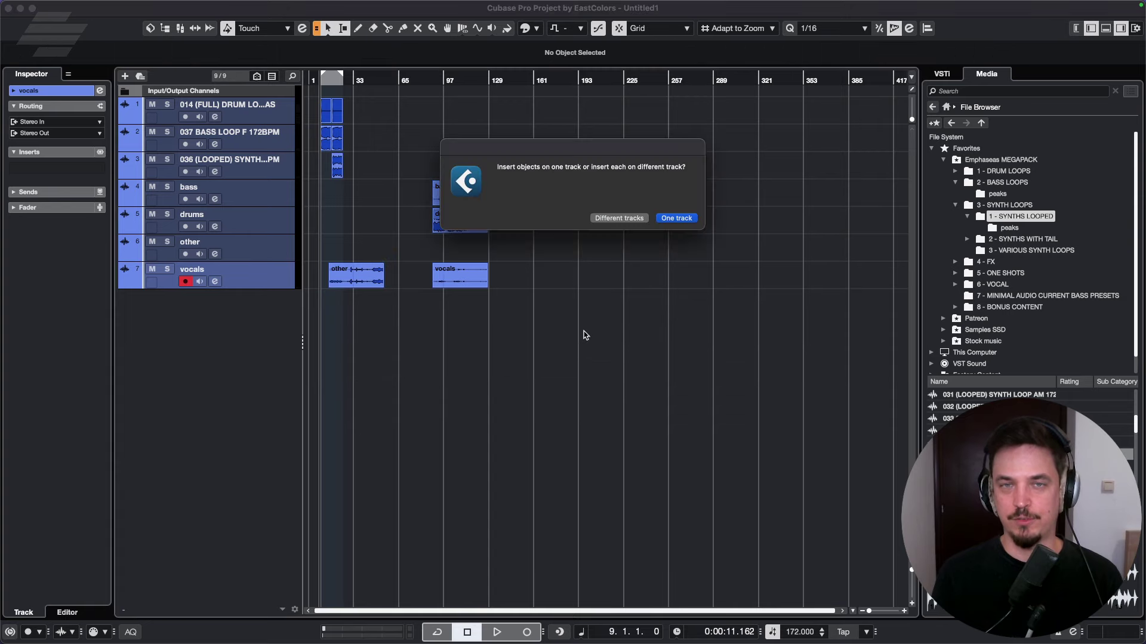
pyautogui.click(626, 223)
# - Zoom to the imported Deep Pulse stems and play them together from bar 193
pyautogui.hotkey('alt', 's')
pyautogui.press('g')
pyautogui.click(358, 281)
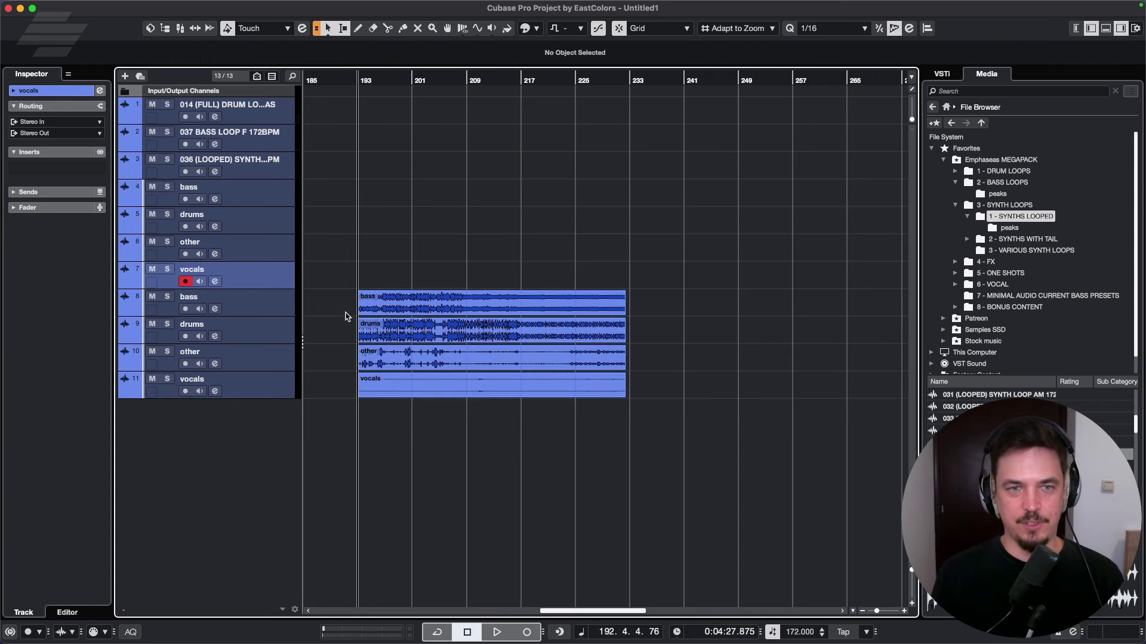
pyautogui.press('space')
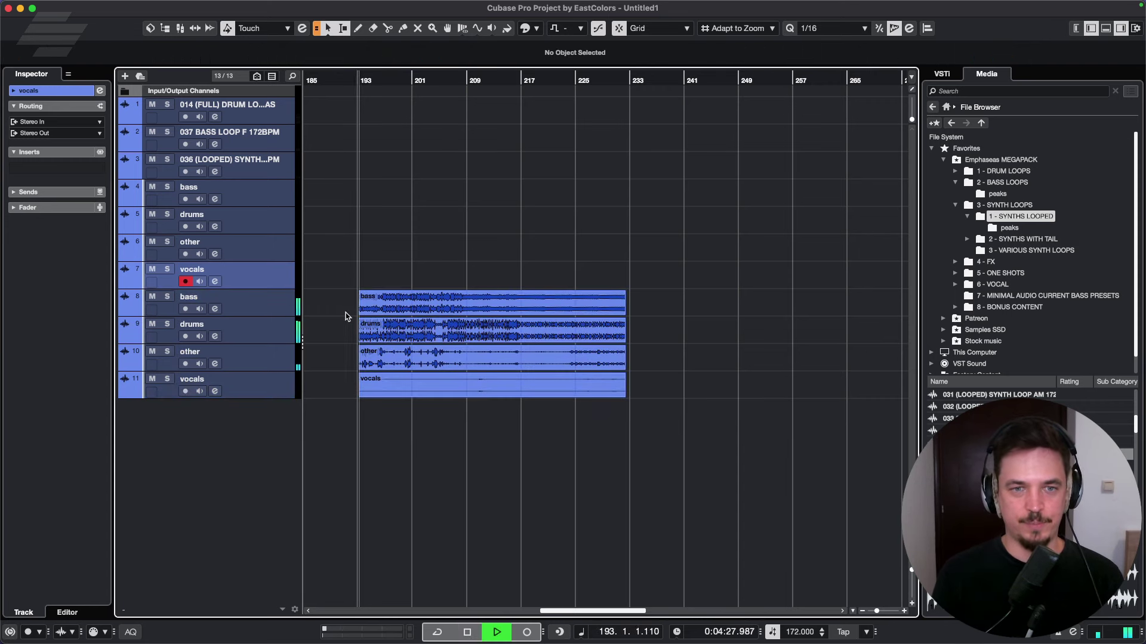
# - Solo the Deep Pulse drums track and insert the MultibandEnvelopeShaper effect on it
pyautogui.click(235, 334)
pyautogui.click(167, 324)
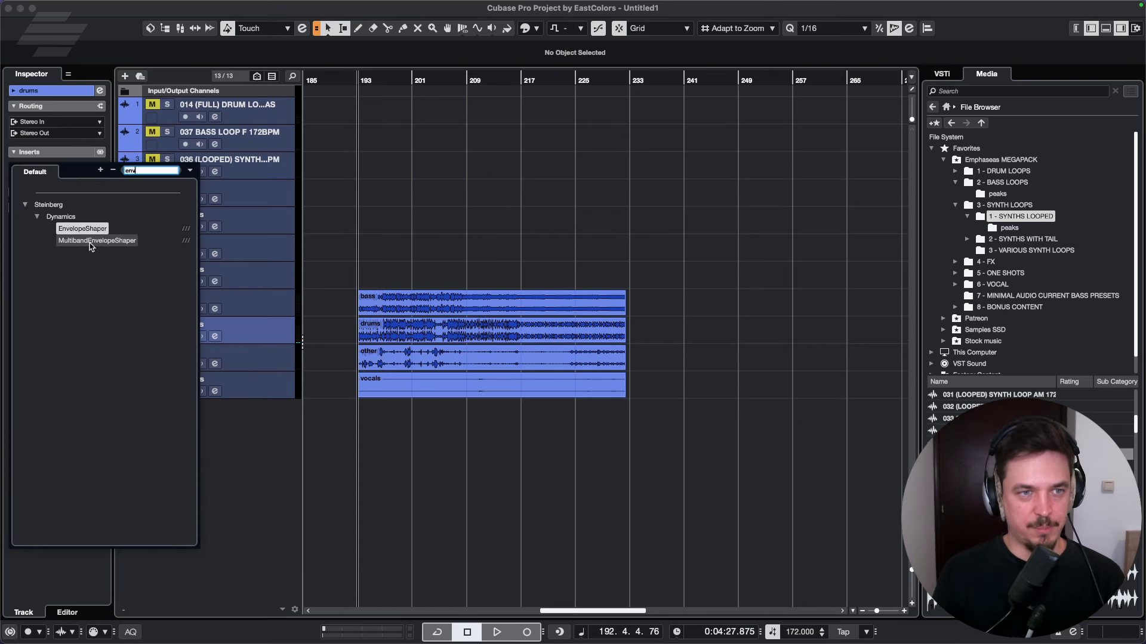
pyautogui.click(90, 243)
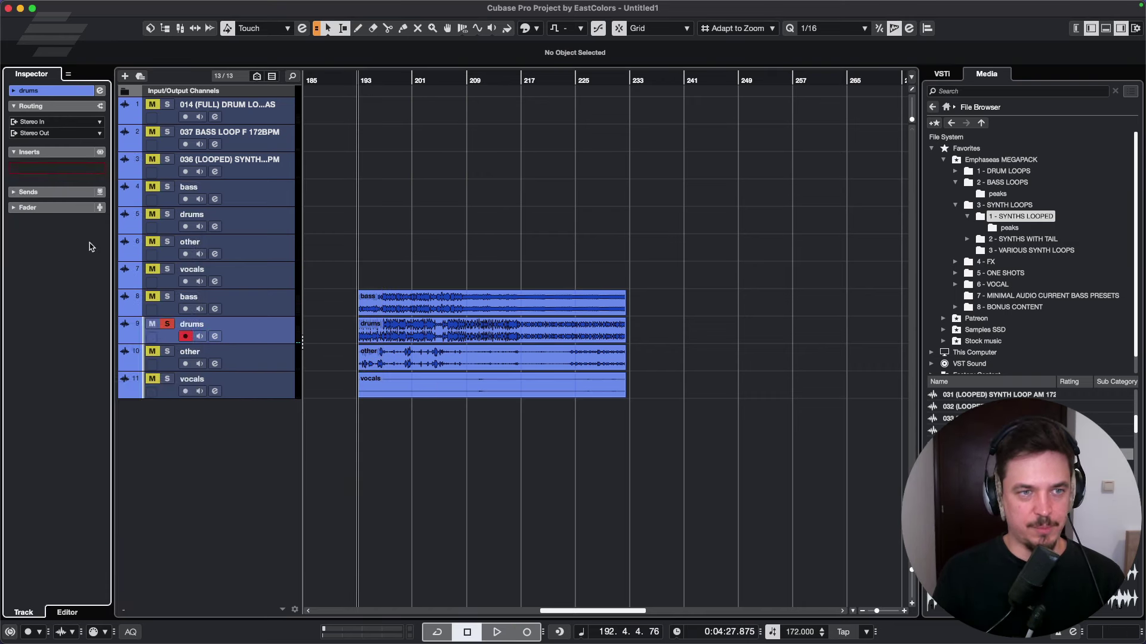
# - During playback, set band attacks to 5.3, 6.7, 8.7 and 0 dB, releases to -17.6, -14, -16.2 and -17.6 dB, output to 1.4 dB, and compare bypass
pyautogui.press('space')
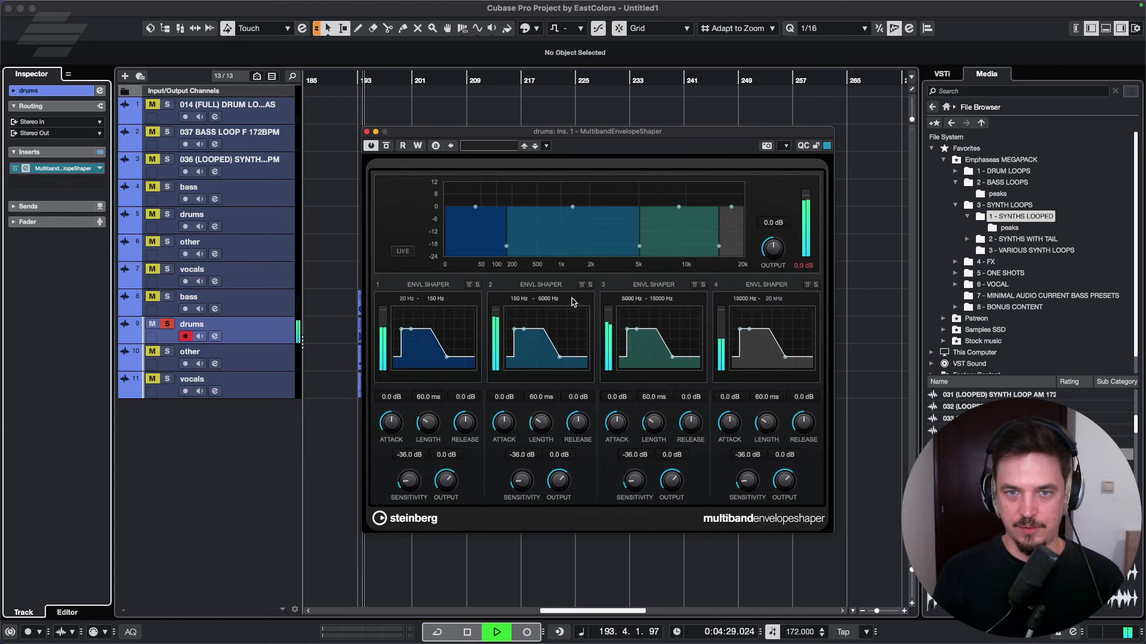
pyautogui.moveTo(517, 332); pyautogui.dragTo(516, 327)
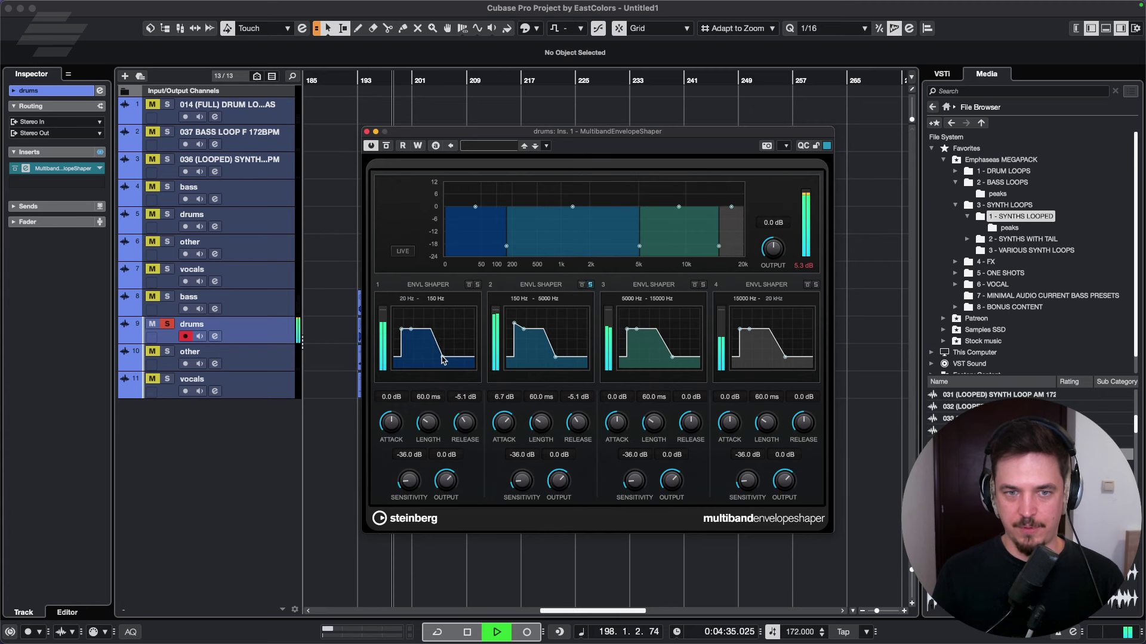
pyautogui.moveTo(550, 358); pyautogui.dragTo(548, 359)
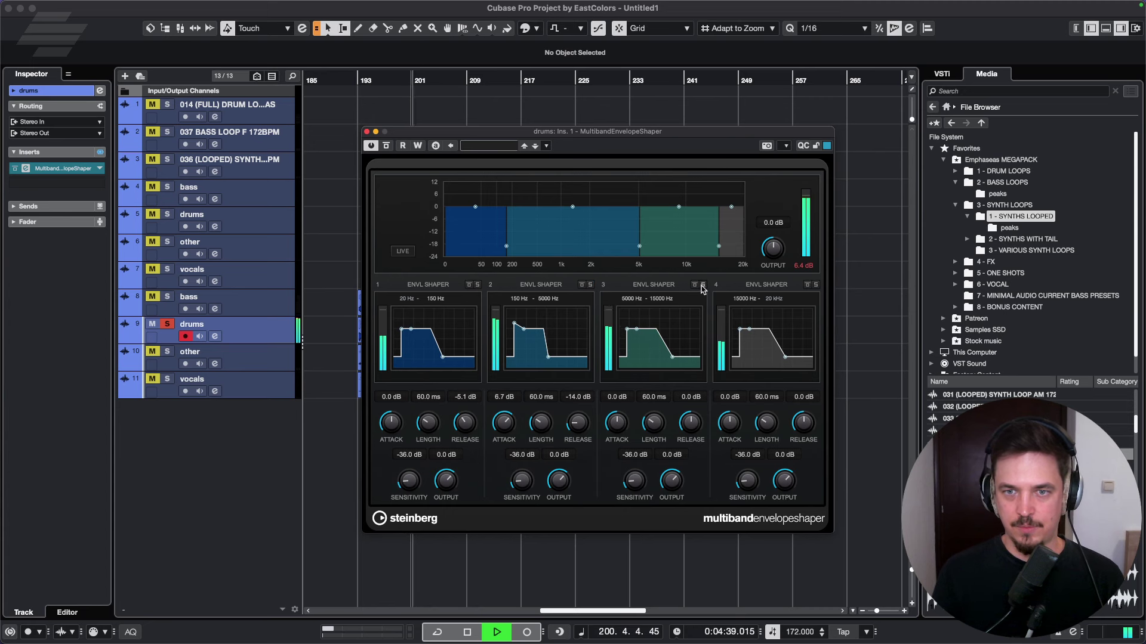
pyautogui.moveTo(627, 328); pyautogui.dragTo(631, 325)
pyautogui.moveTo(676, 366); pyautogui.dragTo(661, 361)
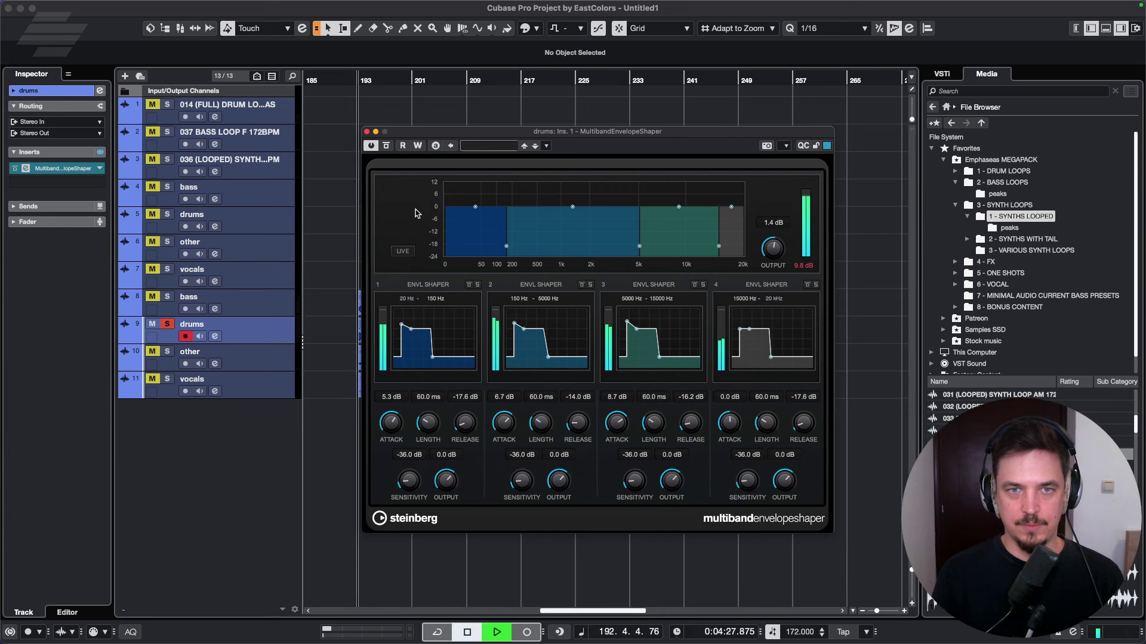
pyautogui.click(373, 146)
pyautogui.click(373, 146)
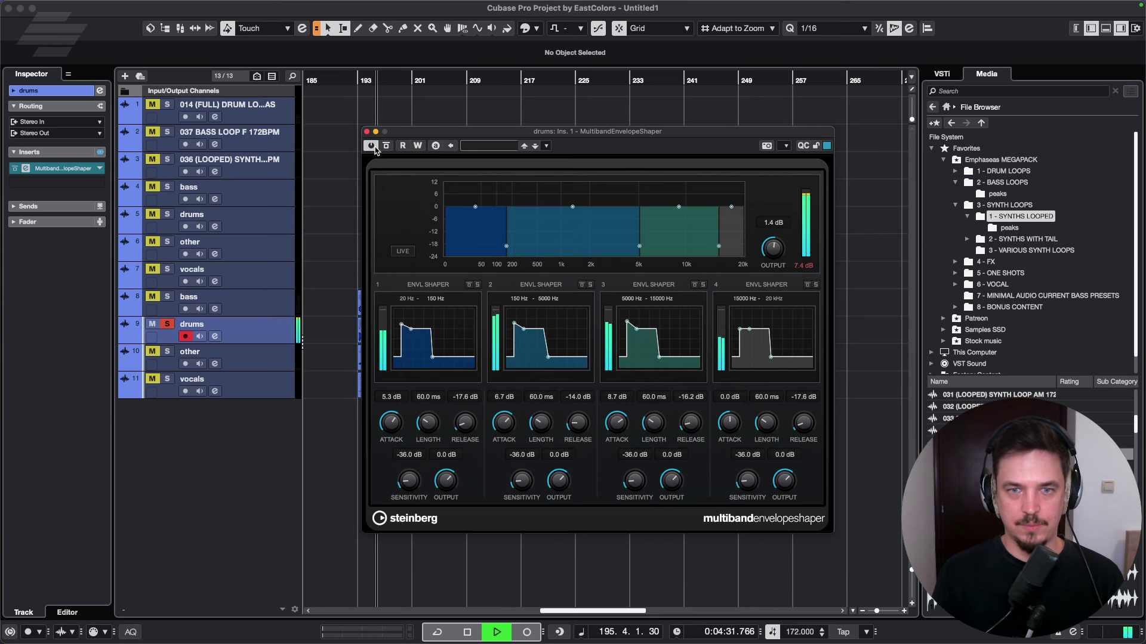
# - Add Distroyer after the envelope shaper on the drums with Drive 0 and Boost about 2.6, and close both effect windows
pyautogui.click(79, 188)
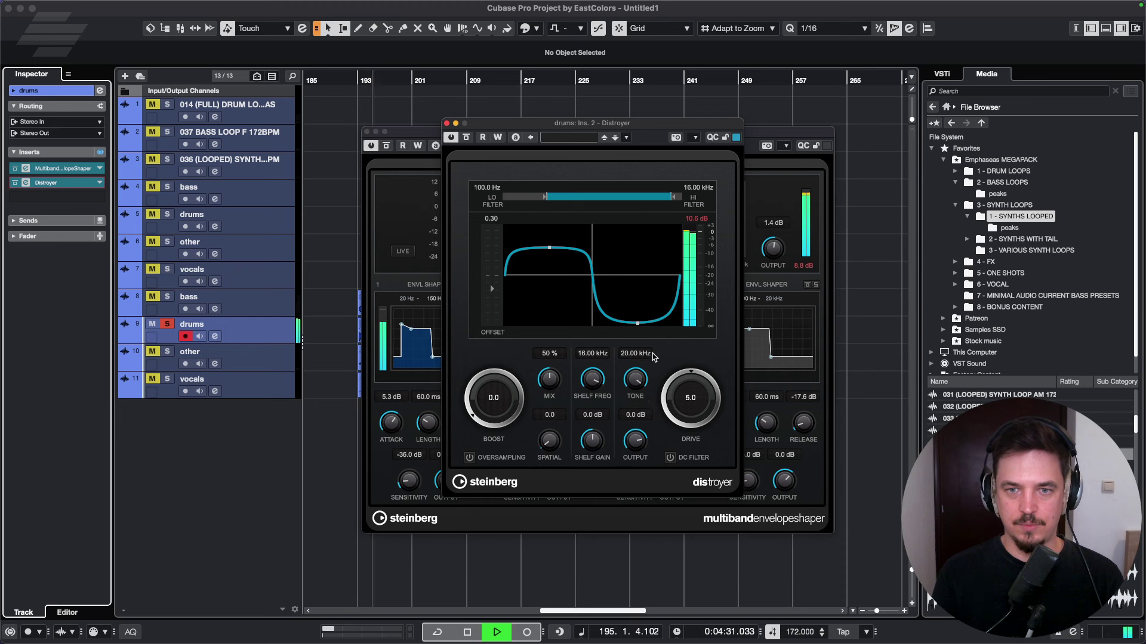
pyautogui.keyDown('super'); pyautogui.click(691, 378); pyautogui.keyUp('super')
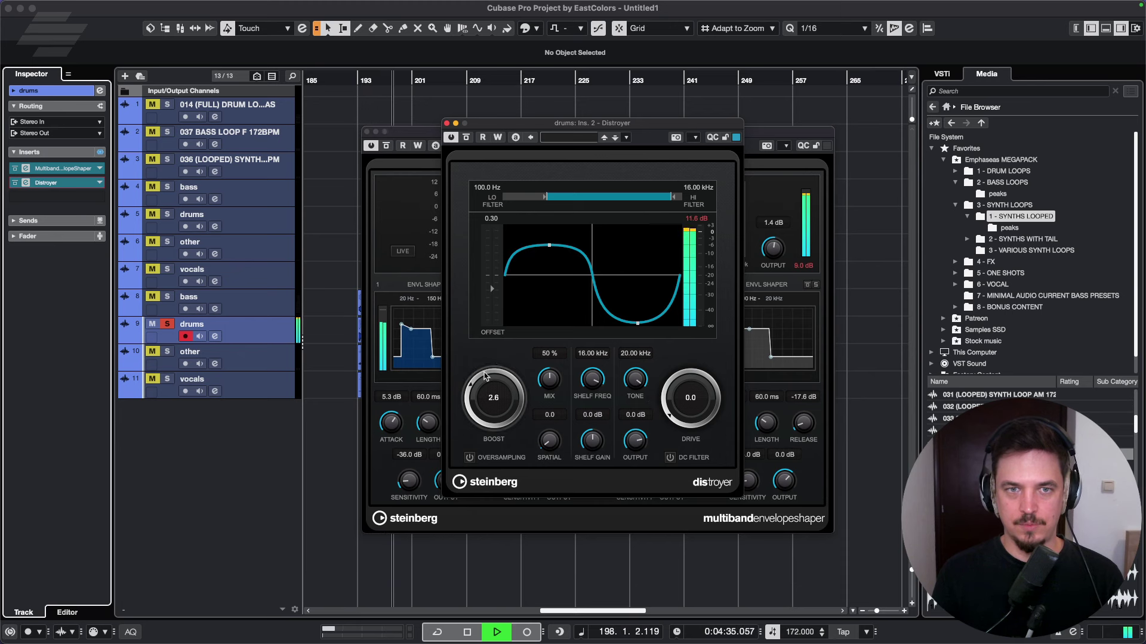
pyautogui.click(447, 123)
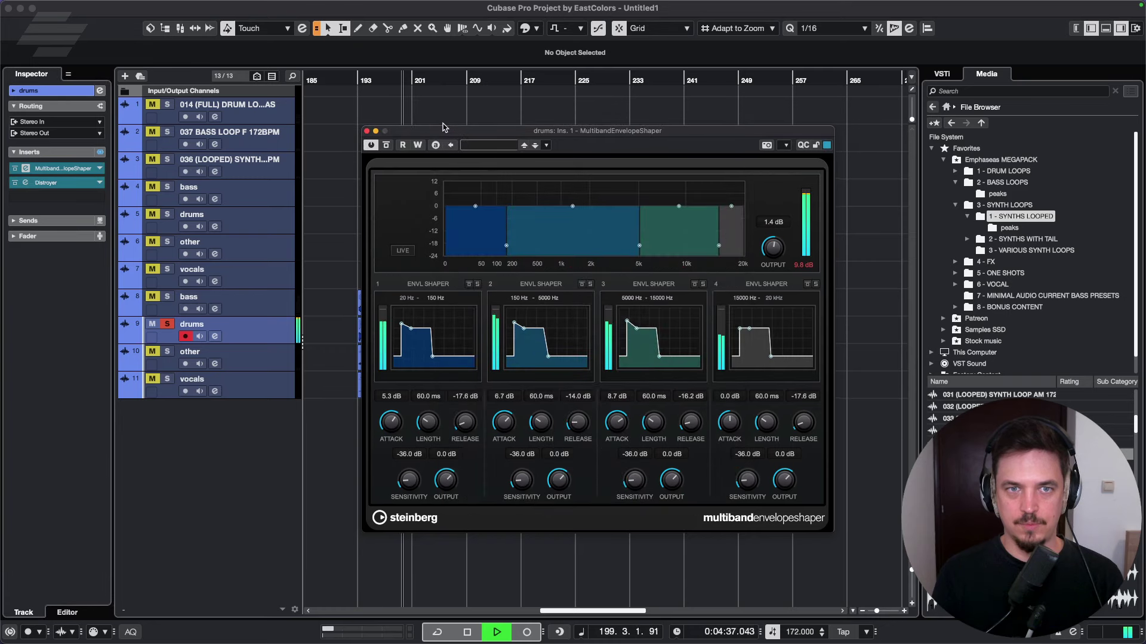
pyautogui.click(367, 132)
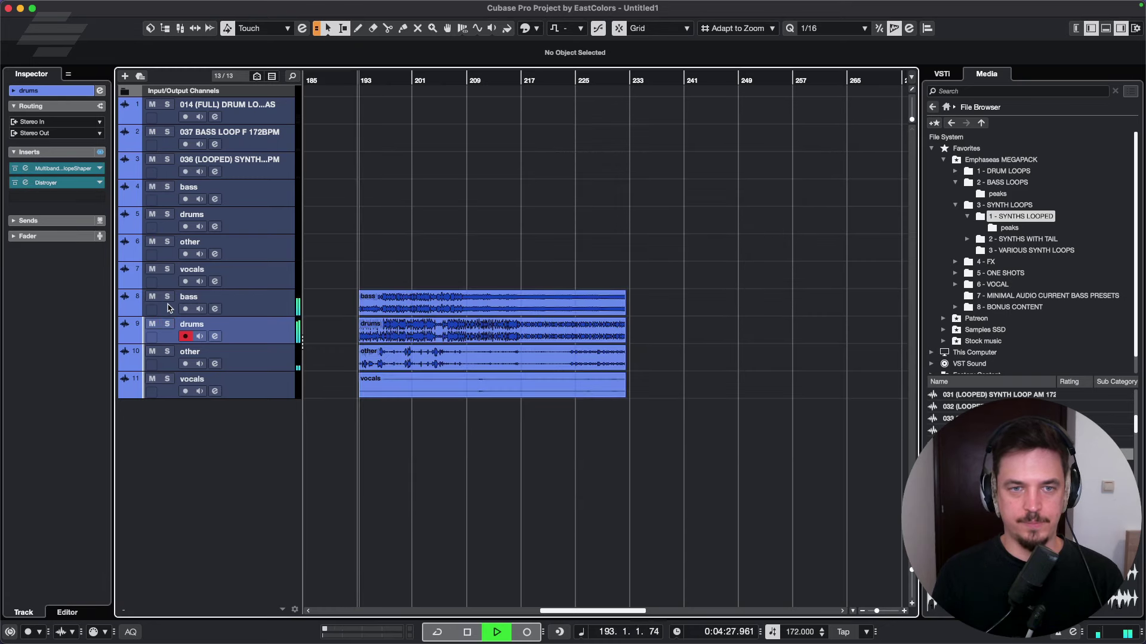
# - Unsolo the drums, audition the Deep Pulse bass stem on its own, and switch the solo to the other stem
pyautogui.click(167, 324)
pyautogui.click(167, 296)
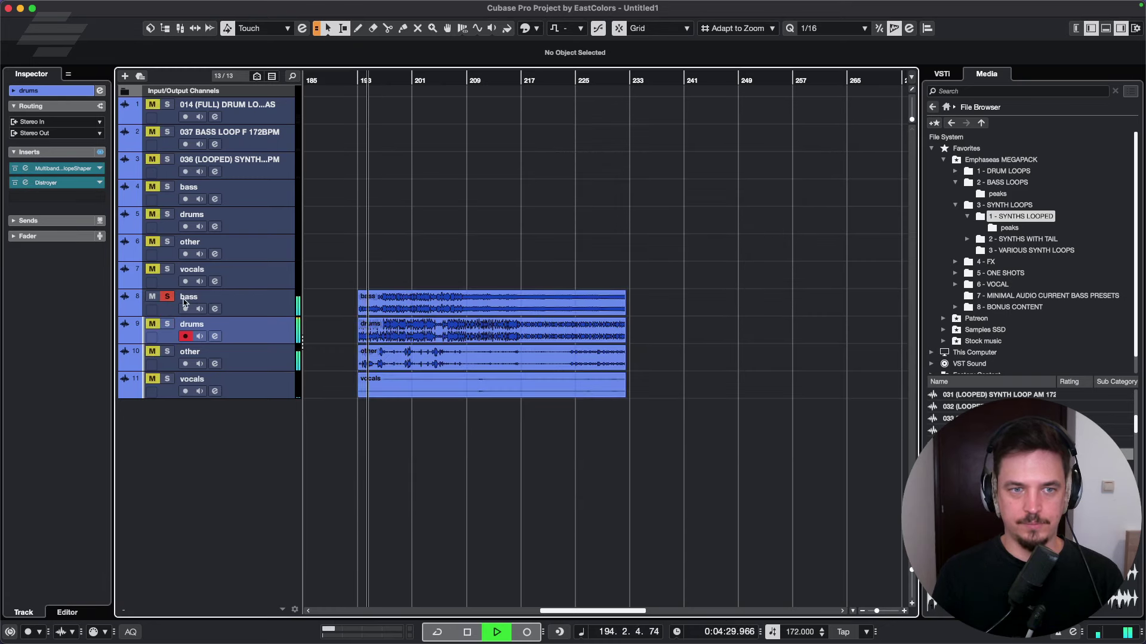
pyautogui.click(256, 306)
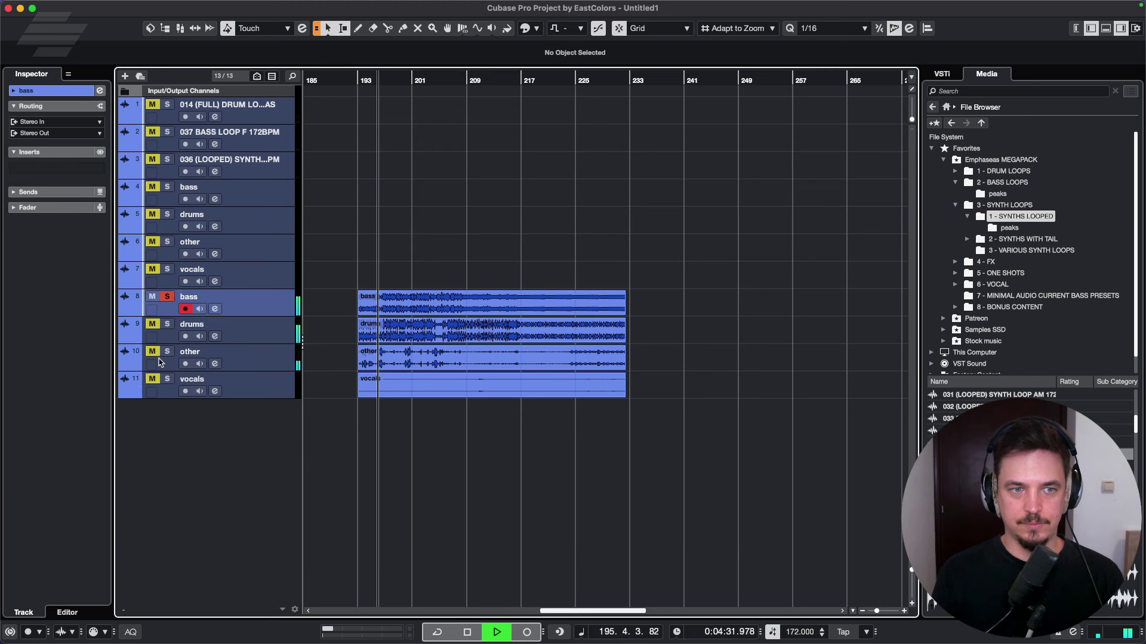
pyautogui.click(168, 296)
pyautogui.click(168, 351)
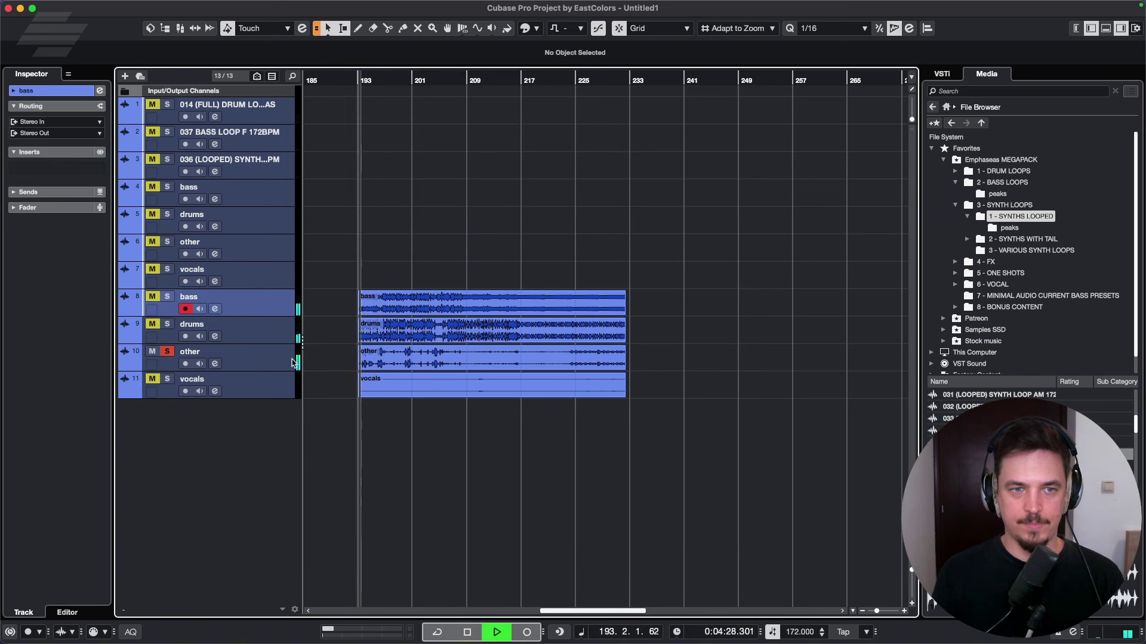
pyautogui.click(256, 361)
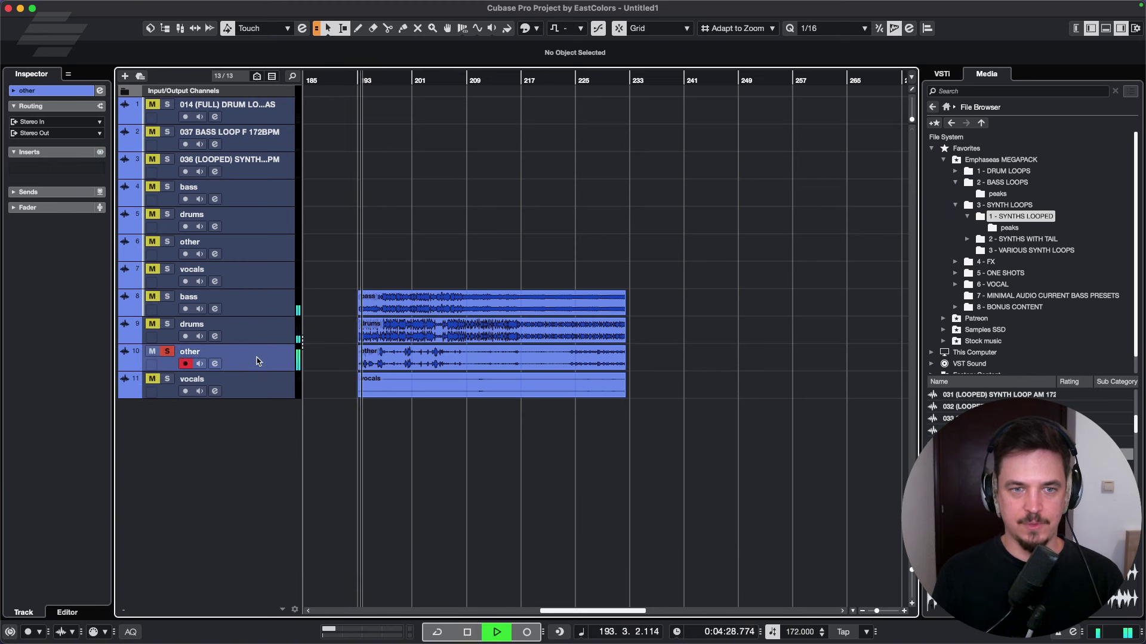
# - Insert the Steinberg Distroyer effect on the Deep Pulse other track and raise its Boost to 5.1
pyautogui.click(47, 154)
pyautogui.click(48, 154)
pyautogui.click(46, 171)
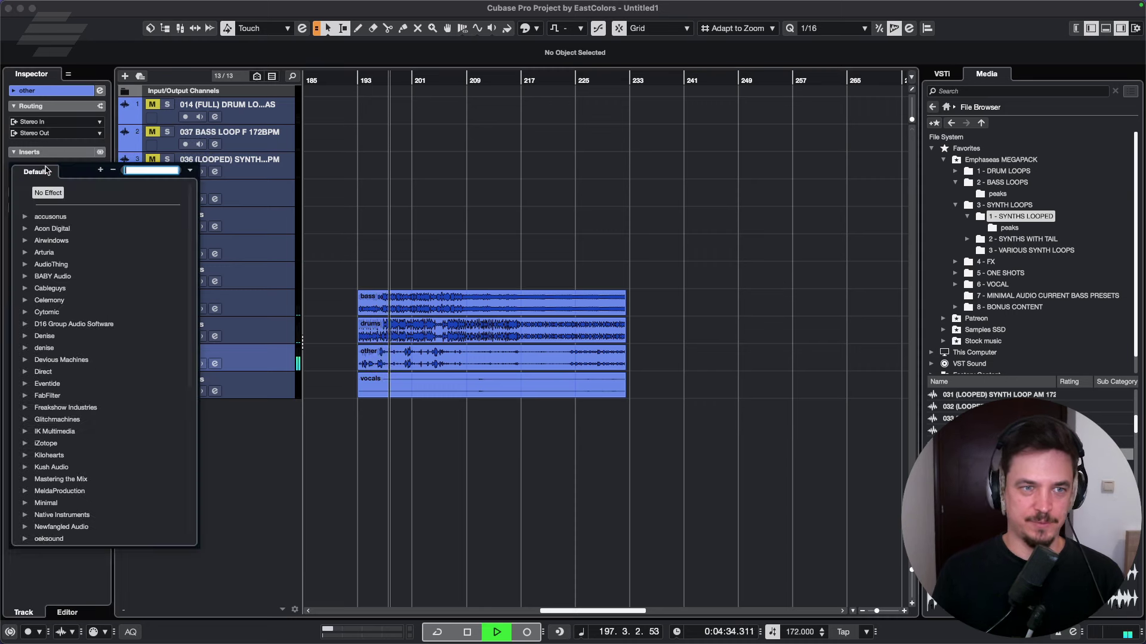
pyautogui.write('dist')
pyautogui.scroll(-5, 78, 467)
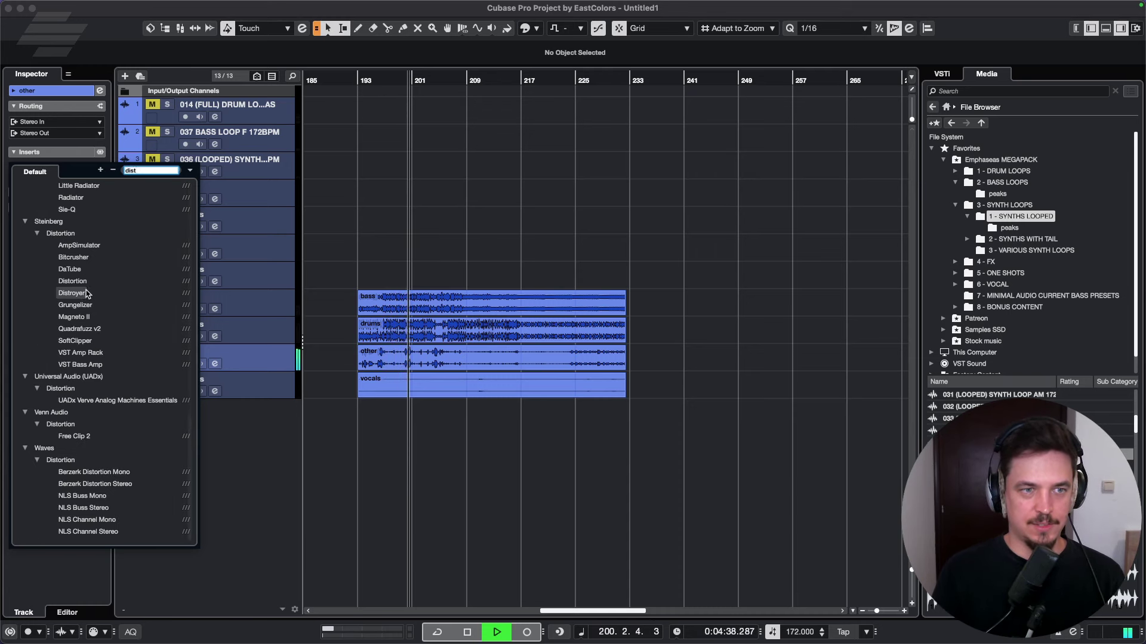
pyautogui.click(83, 294)
pyautogui.moveTo(488, 362); pyautogui.dragTo(488, 333)
# - Unsolo the other track, replay all Deep Pulse stems together, and close the Distroyer window
pyautogui.press('space')
pyautogui.click(167, 352)
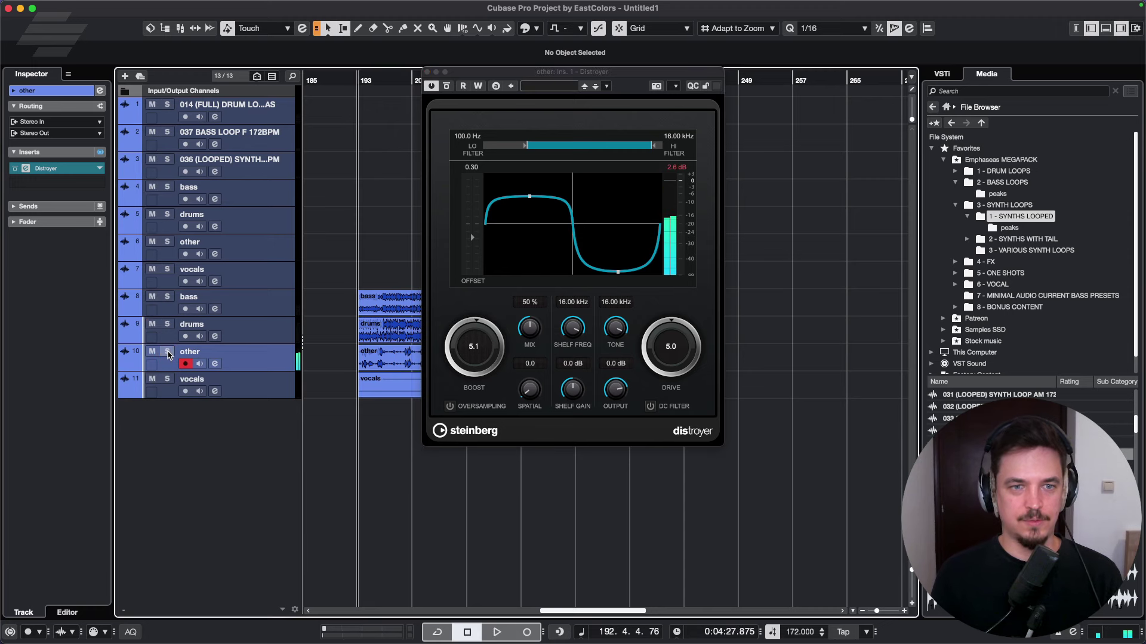
pyautogui.press('space')
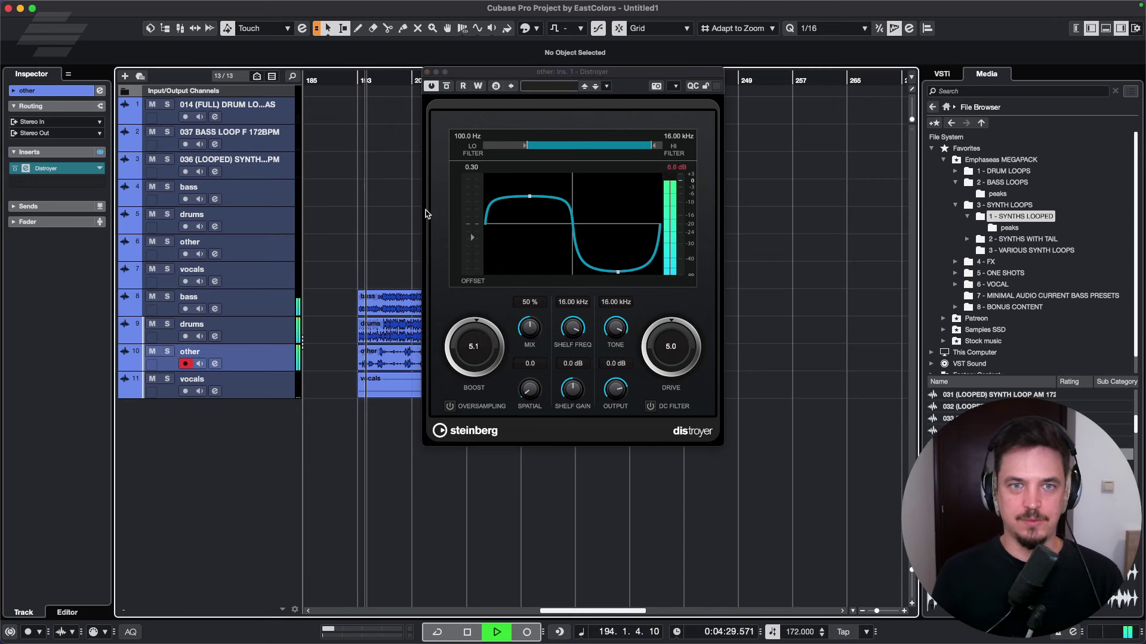
pyautogui.click(426, 72)
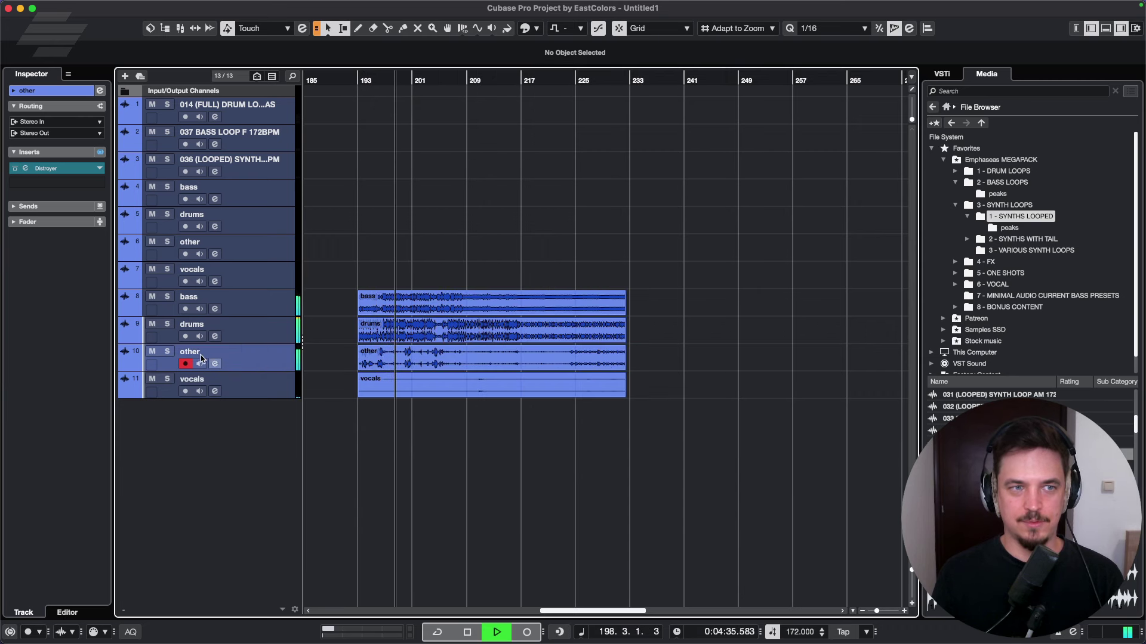
# - Add MonoToStereo to the other track with a width of about 74%, listen to the mix, and stop playback
pyautogui.click(66, 180)
pyautogui.write('mono')
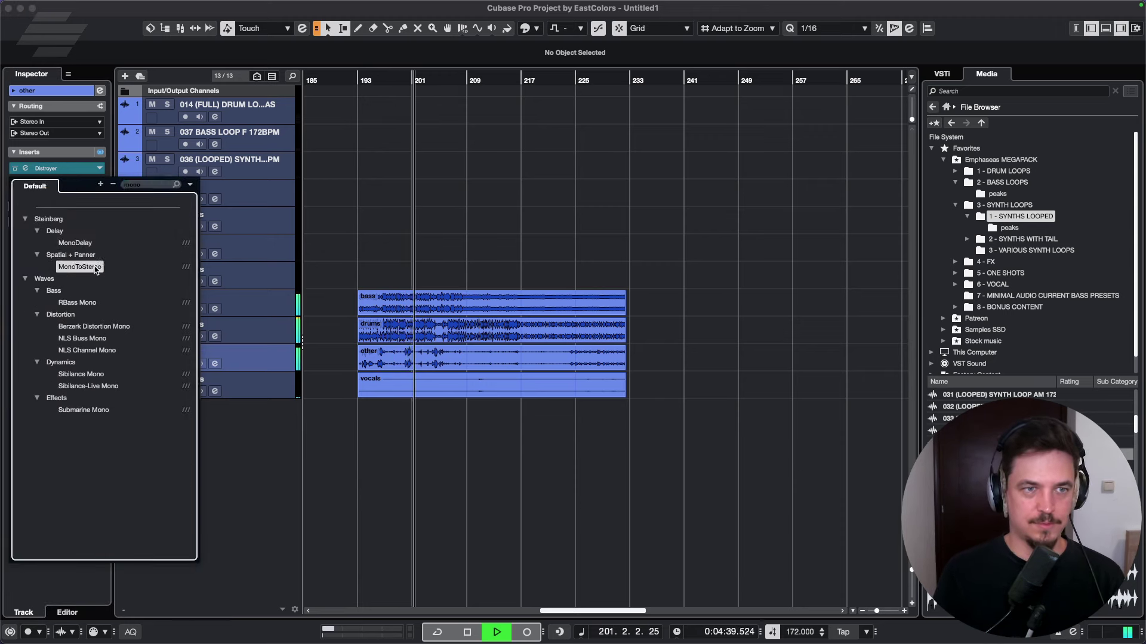
pyautogui.click(72, 266)
pyautogui.moveTo(279, 340); pyautogui.dragTo(279, 317)
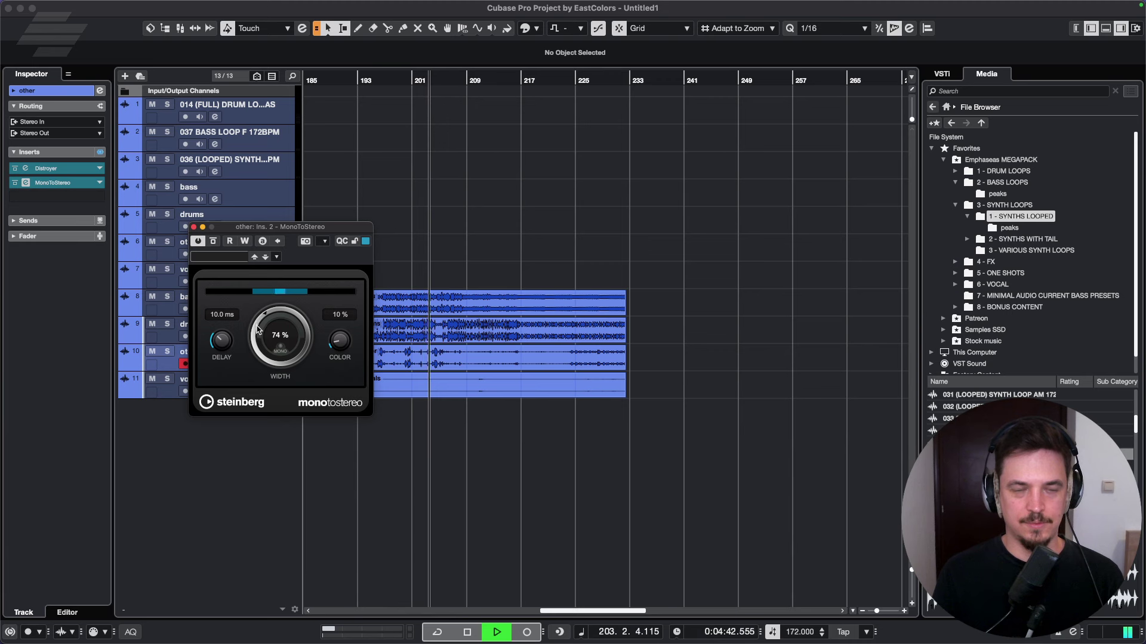
pyautogui.click(193, 227)
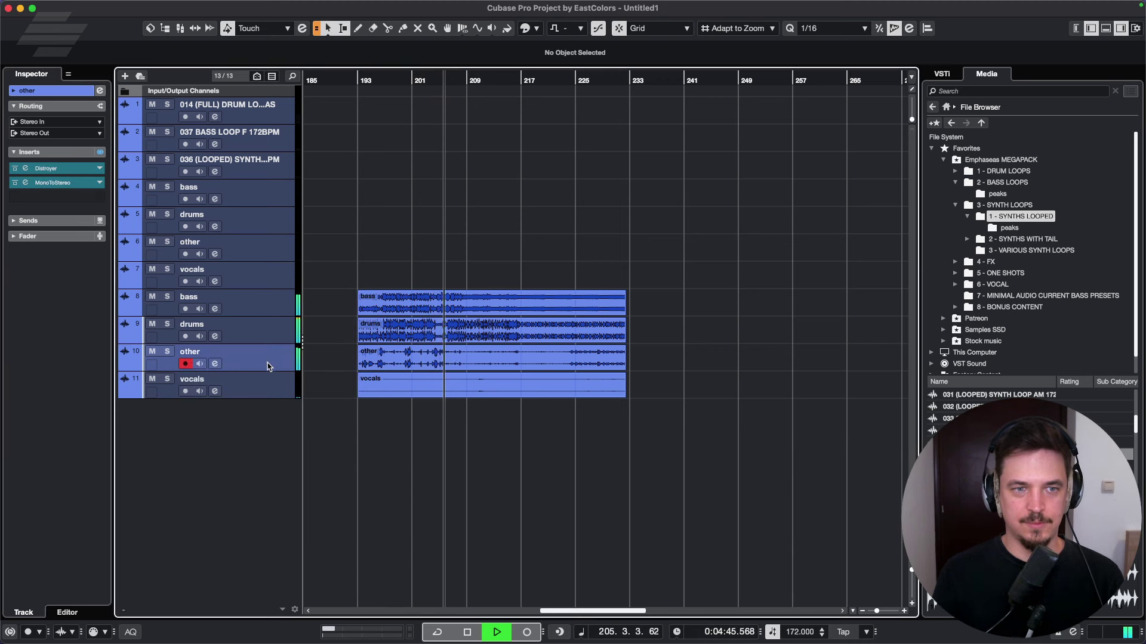
pyautogui.click(425, 368)
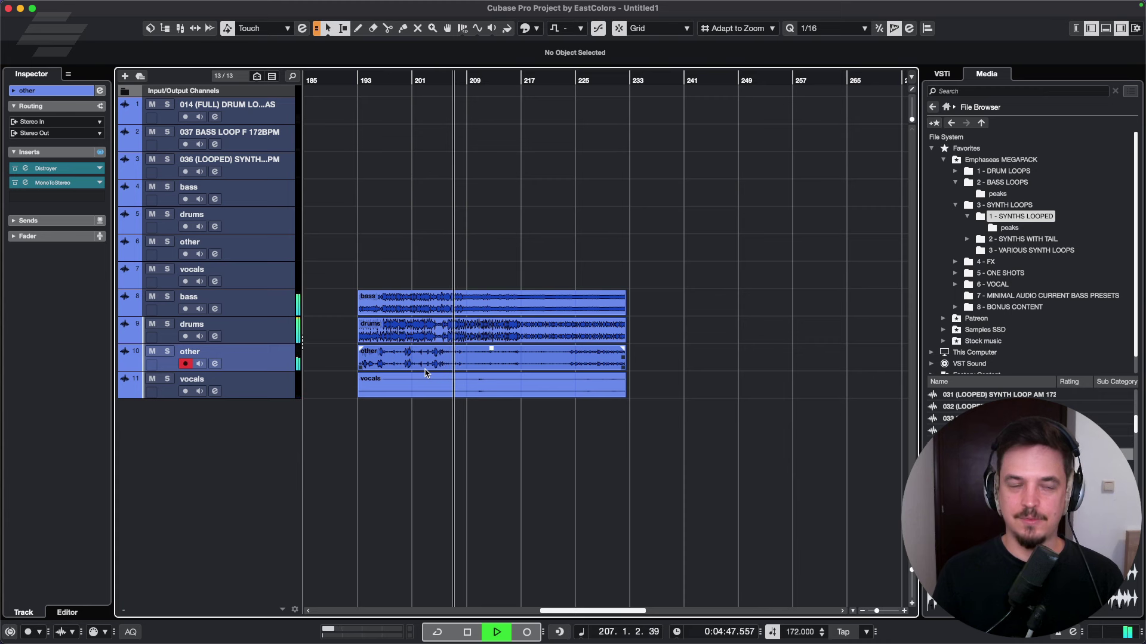
pyautogui.click(377, 376)
pyautogui.press('space')
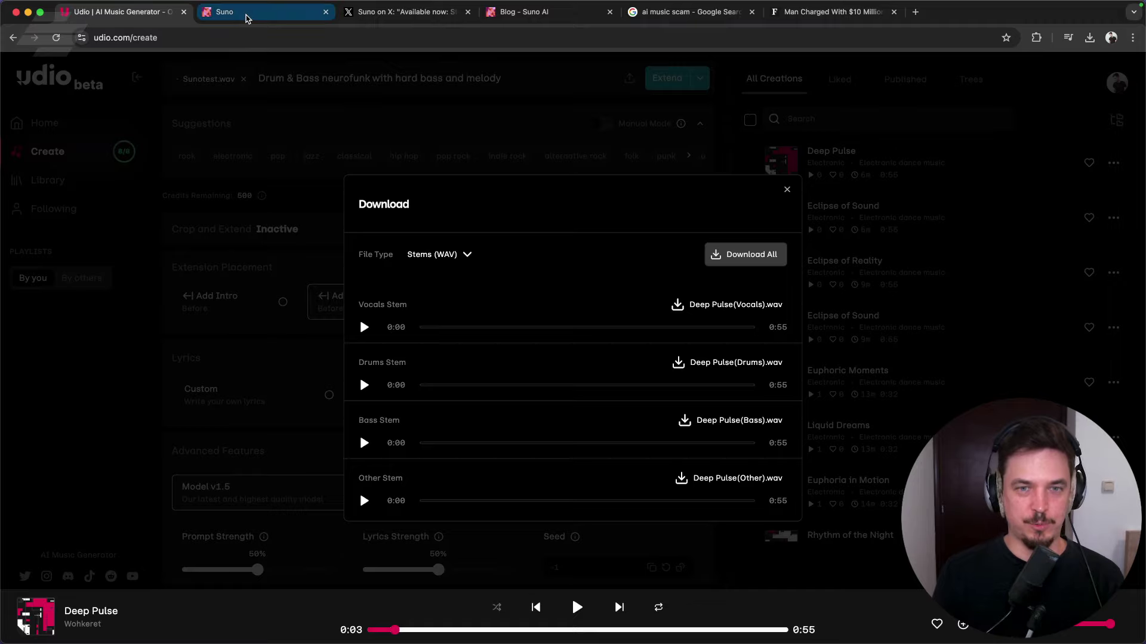
# - View Suno's subscription plans in Chrome, and bring up the Suno v3.5 release notes page in the other browser window
pyautogui.click(246, 18)
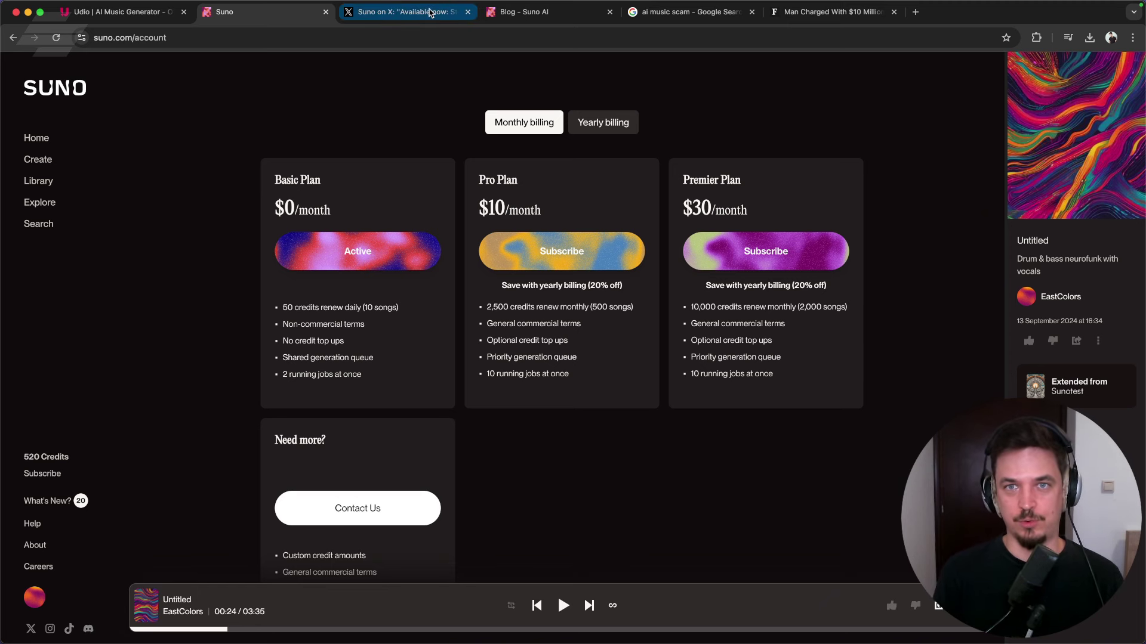
pyautogui.moveTo(7, 16); pyautogui.dragTo(36, 94)
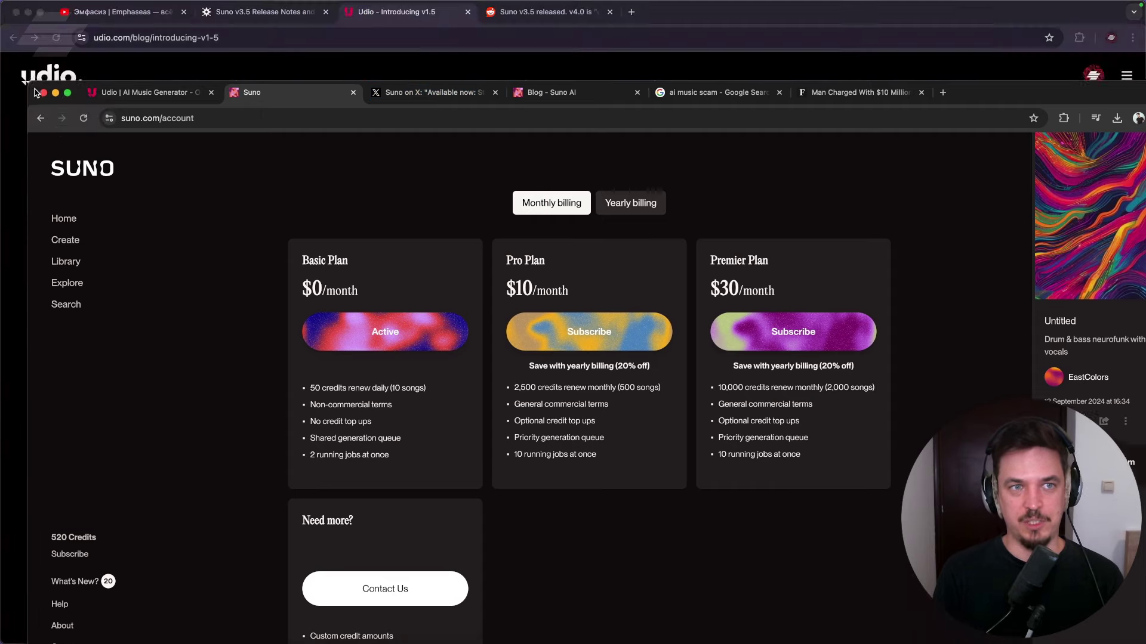
pyautogui.click(269, 15)
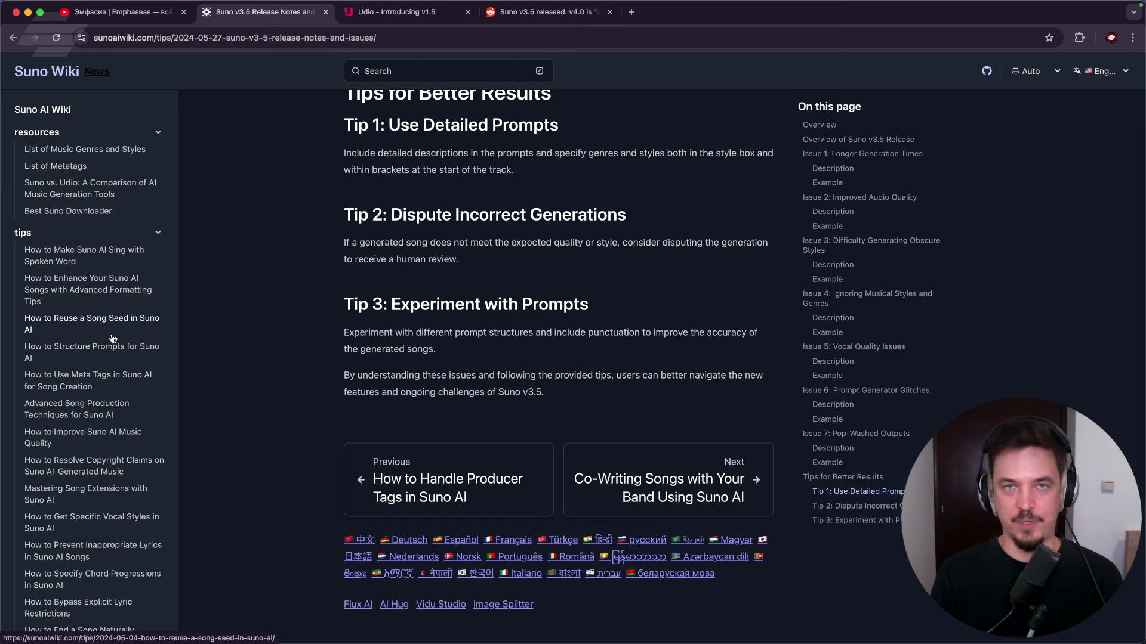
# - Switch to the Udio page in the other Chrome window and show the available options for the Deep Pulse song
pyautogui.hotkey('ctrl', 'Up')
pyautogui.click(463, 320)
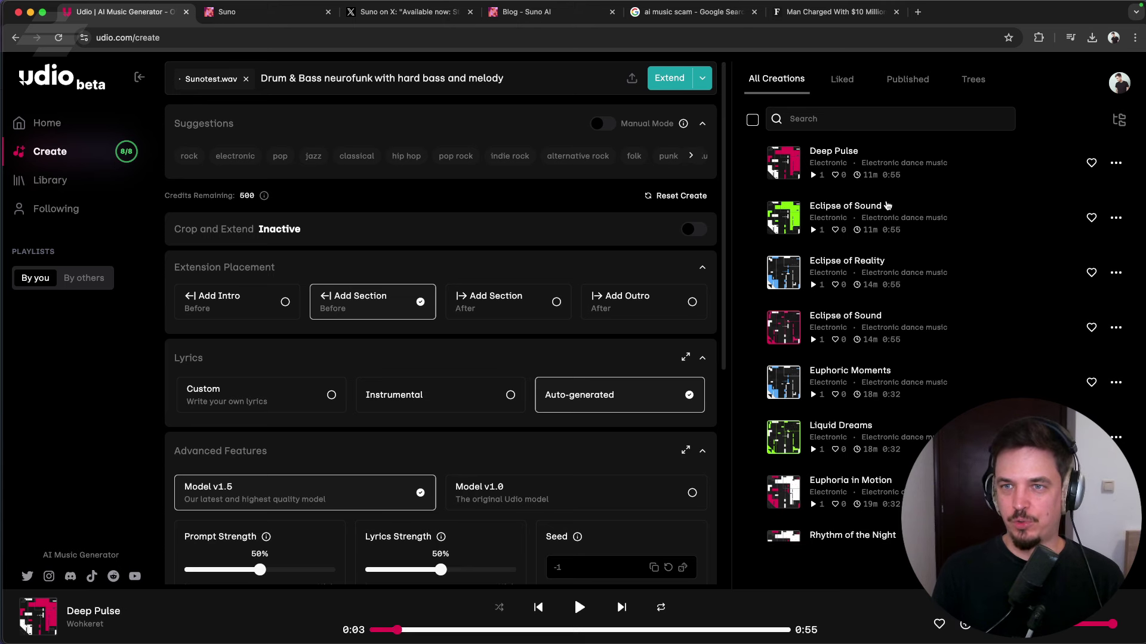
pyautogui.click(1113, 165)
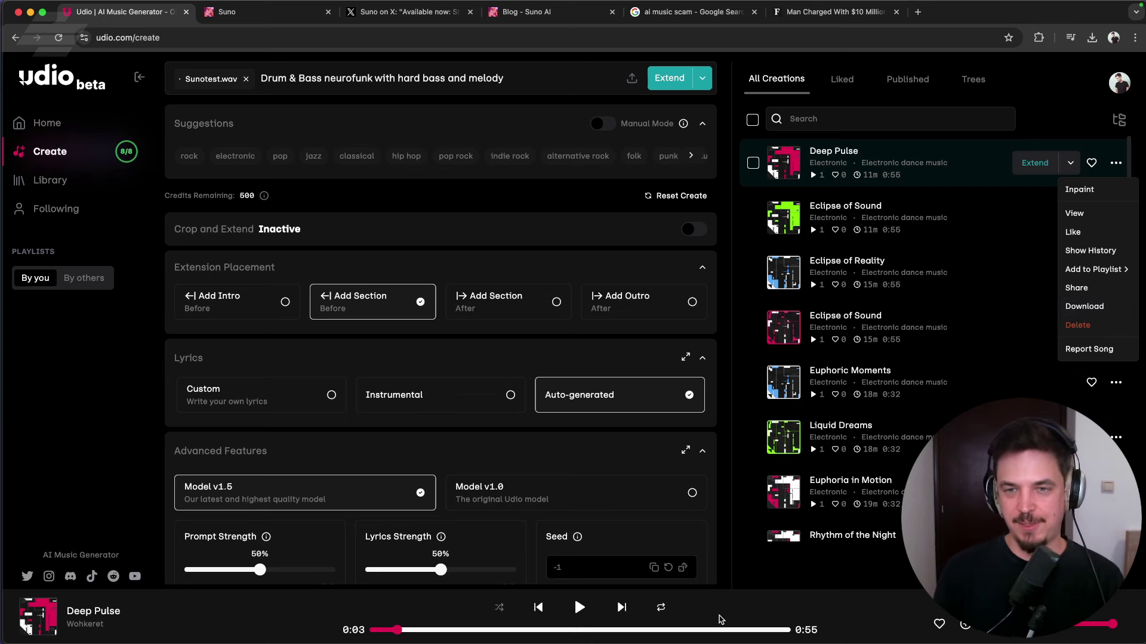
# - Find and launch the Ultimate Vocal Remover app
pyautogui.moveTo(712, 637)
pyautogui.press('super+space')
pyautogui.write('uvr')
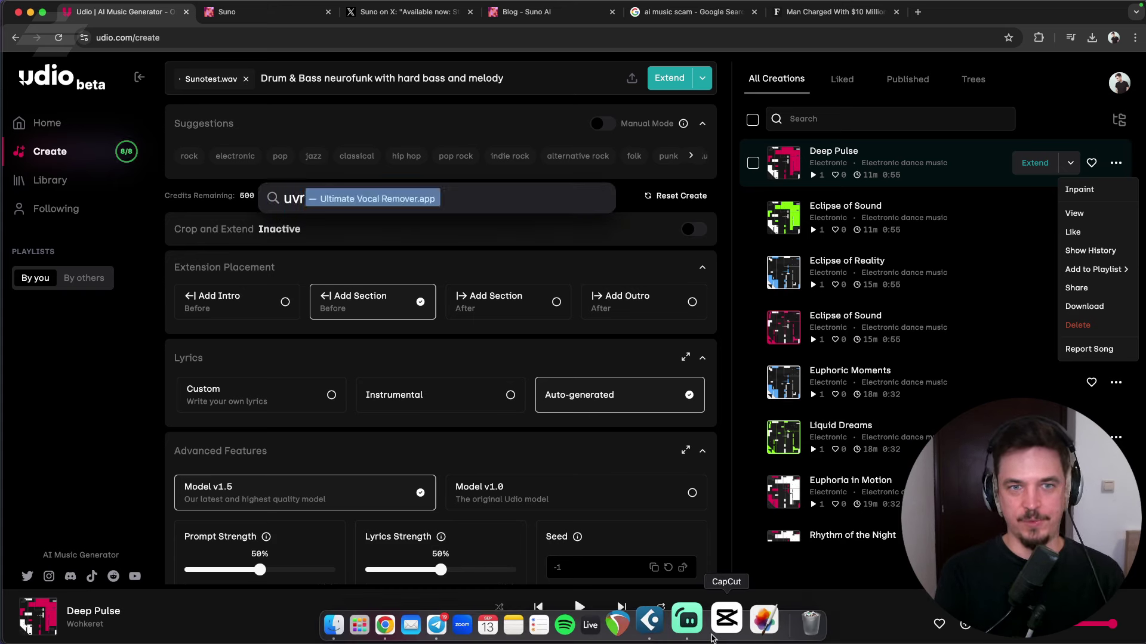
pyautogui.press('Return')
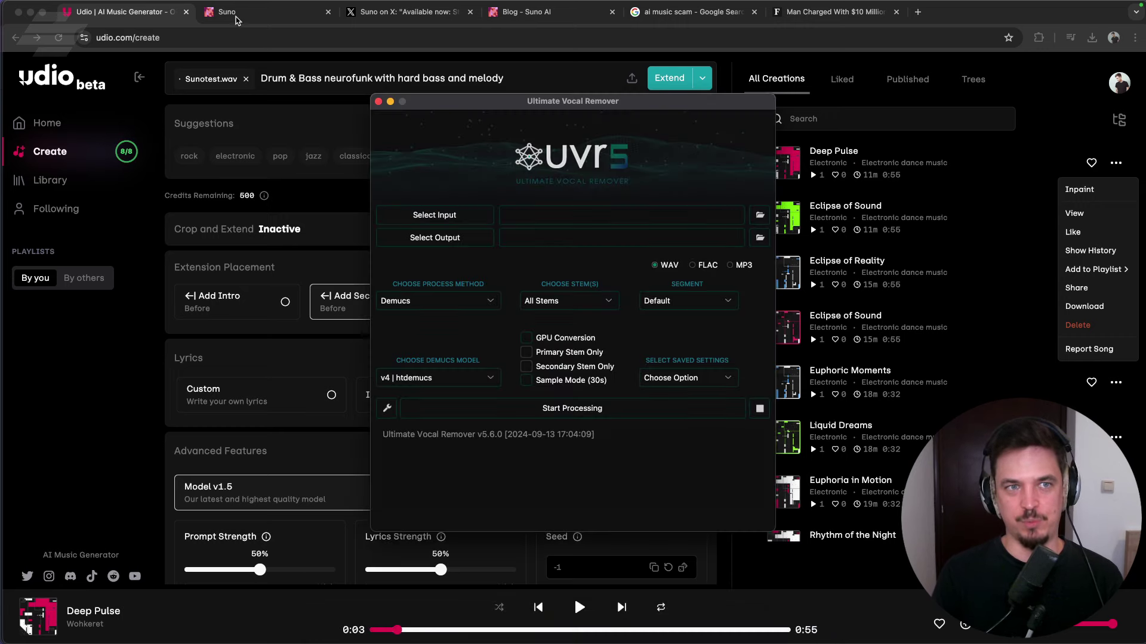
# - Return to Chrome to review Suno's subscription plans, and open Udio's pricing page
pyautogui.click(269, 14)
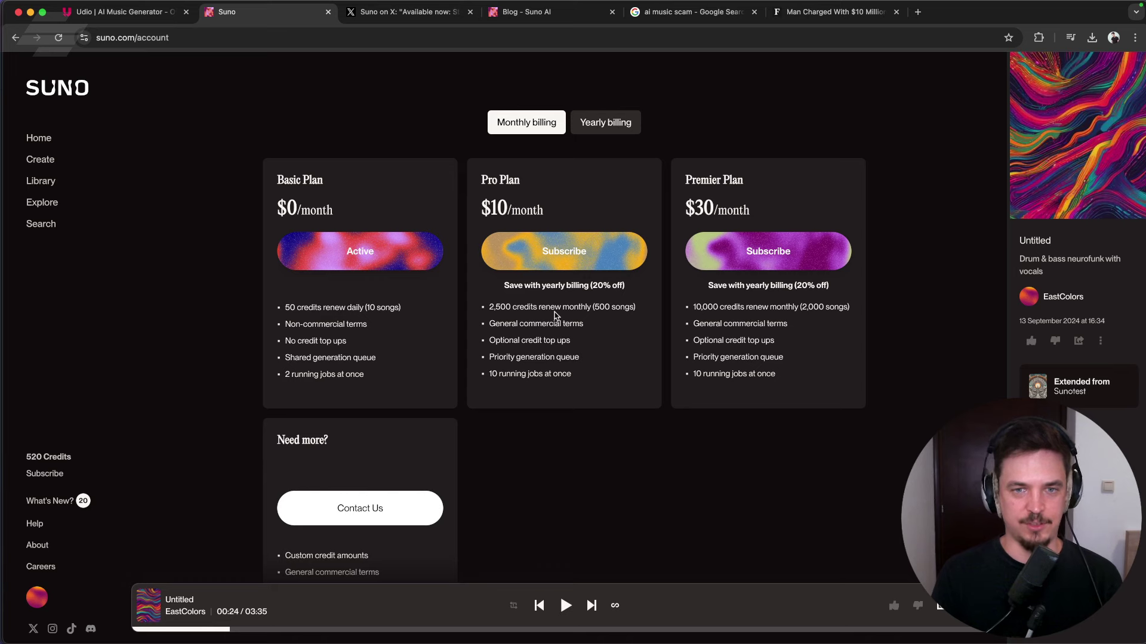
pyautogui.click(116, 15)
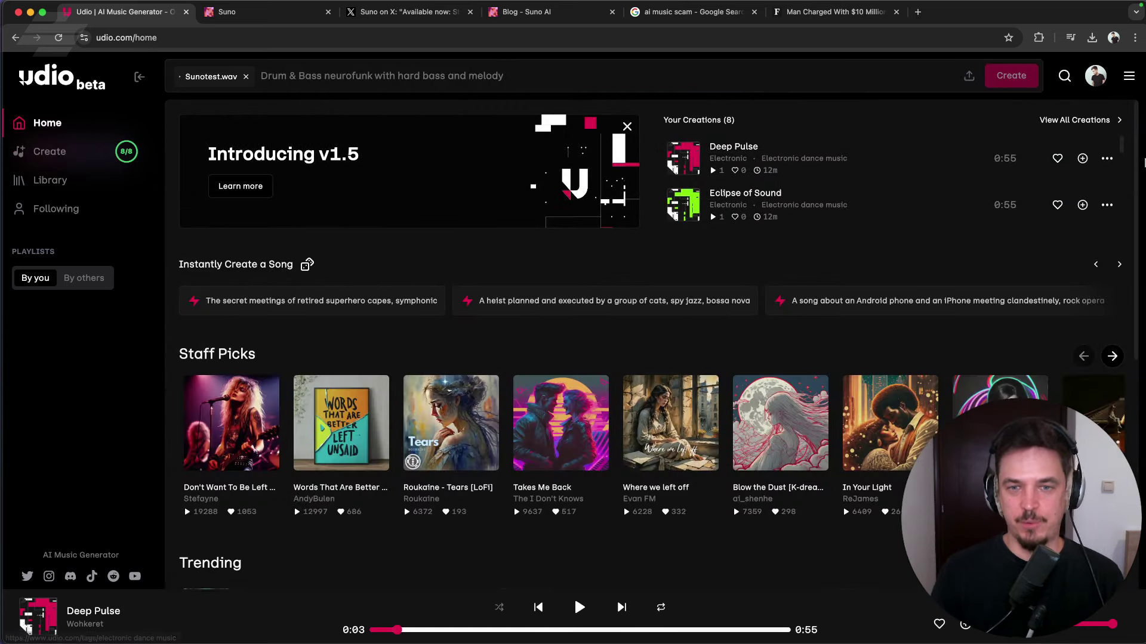
pyautogui.click(1125, 75)
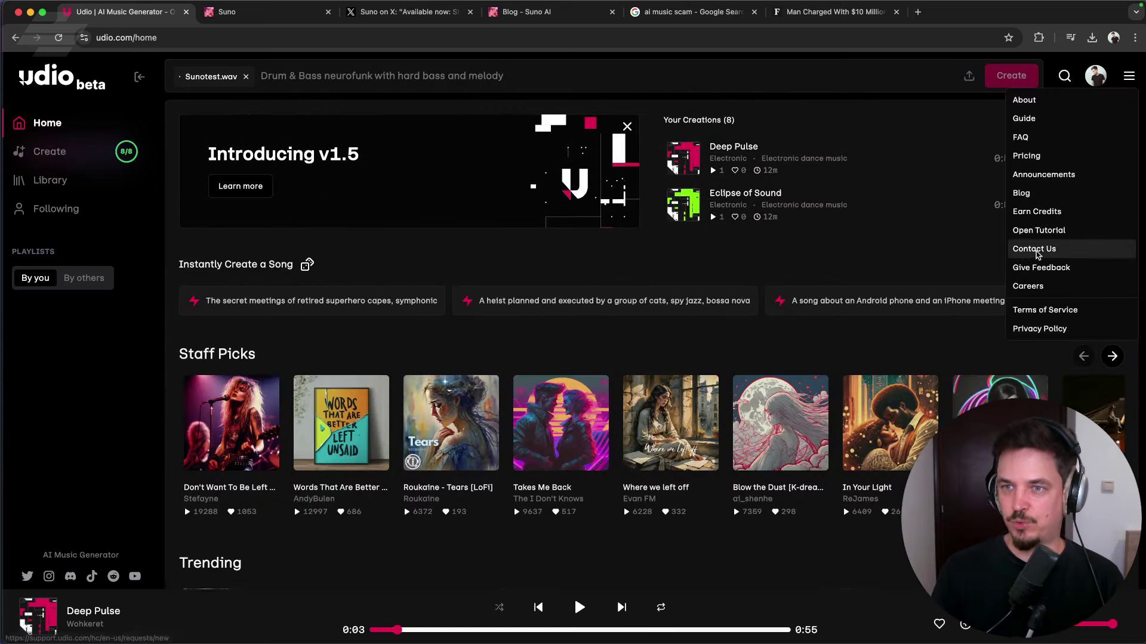
pyautogui.click(1020, 156)
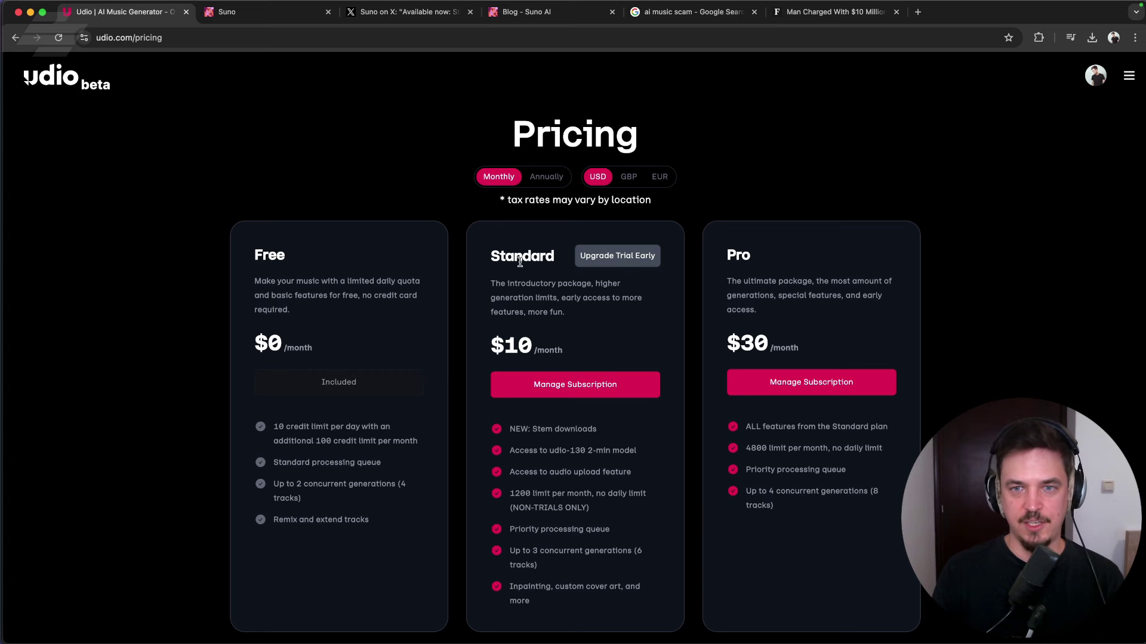
# - Compare Suno's monthly plans with Udio's Free, Standard and Pro pricing
pyautogui.click(266, 20)
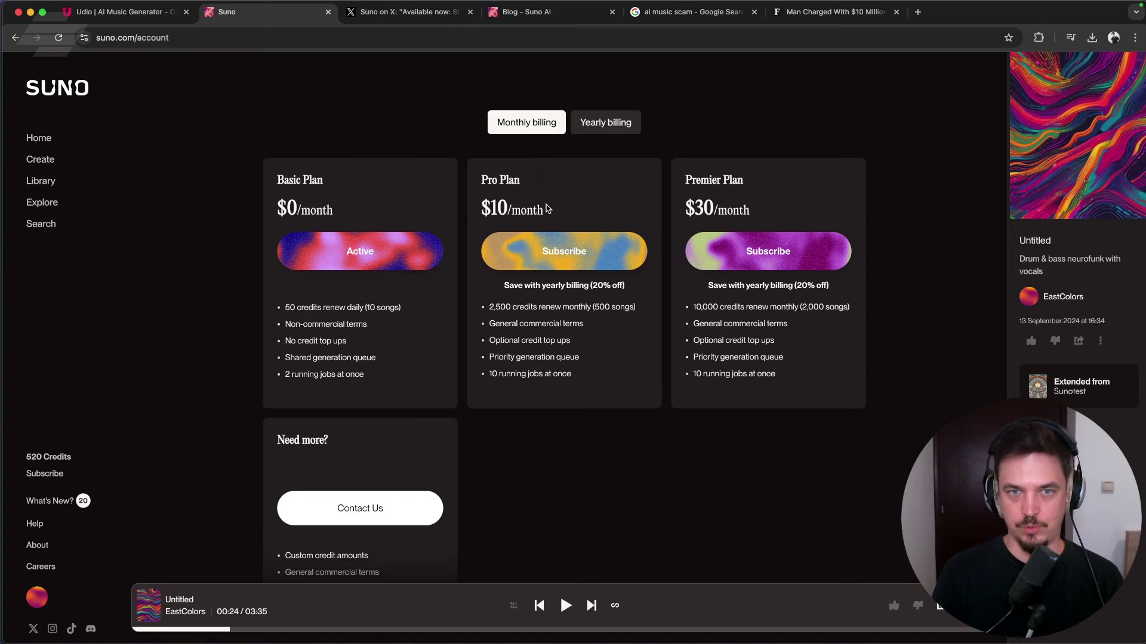
pyautogui.click(141, 16)
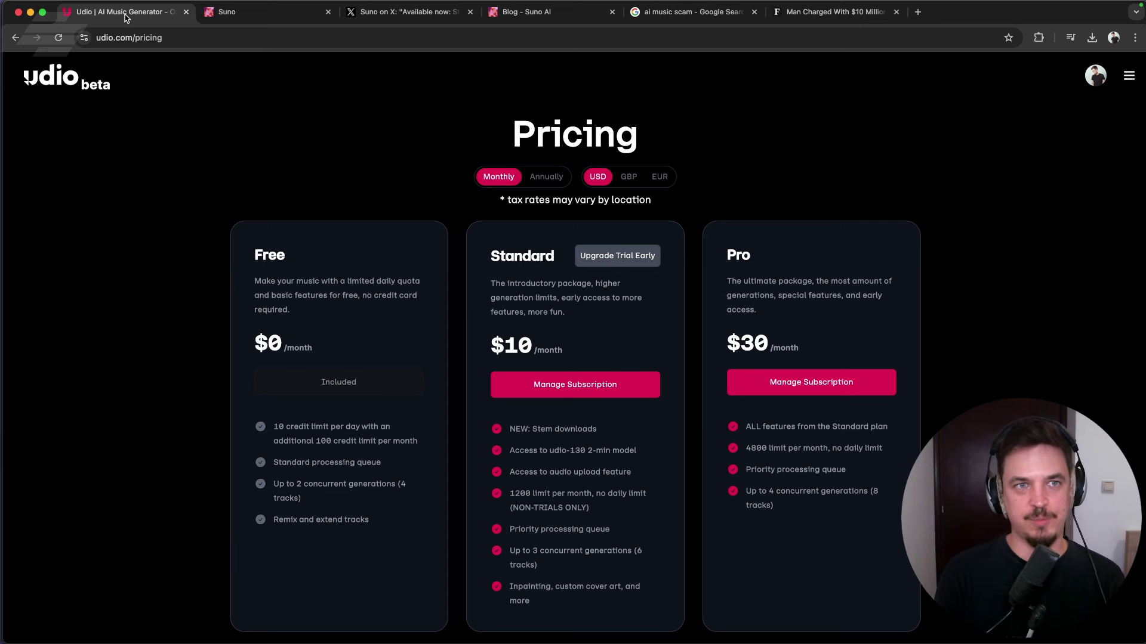
pyautogui.click(260, 13)
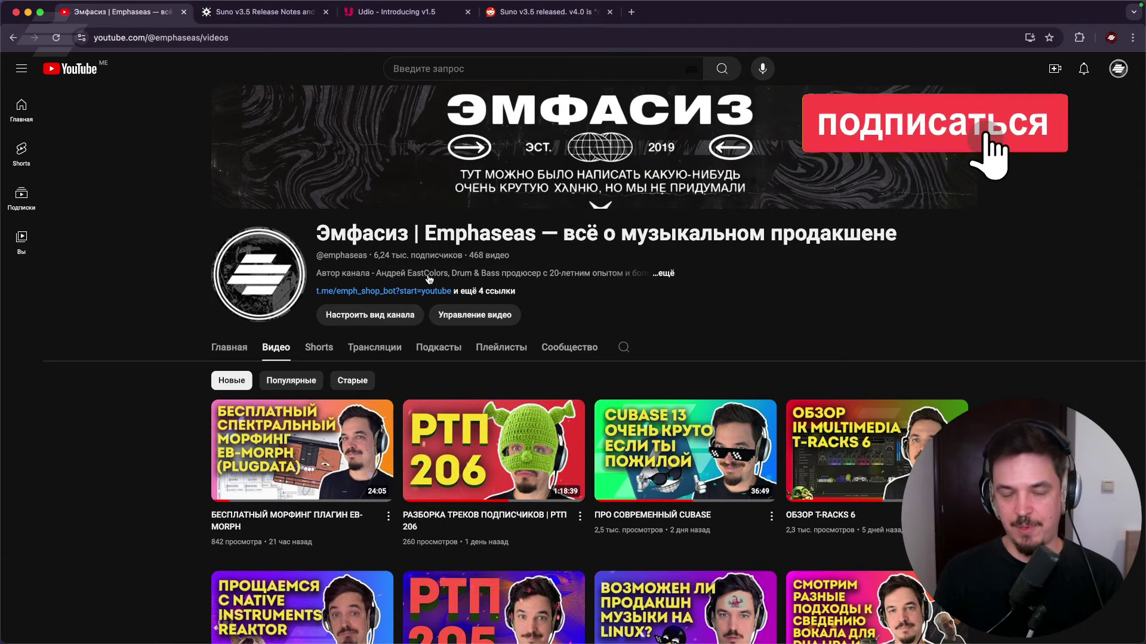
# - Switch to Telegram, open the Эмфасиз Premium group, and widen the chat list to show its topic names
pyautogui.click(452, 634)
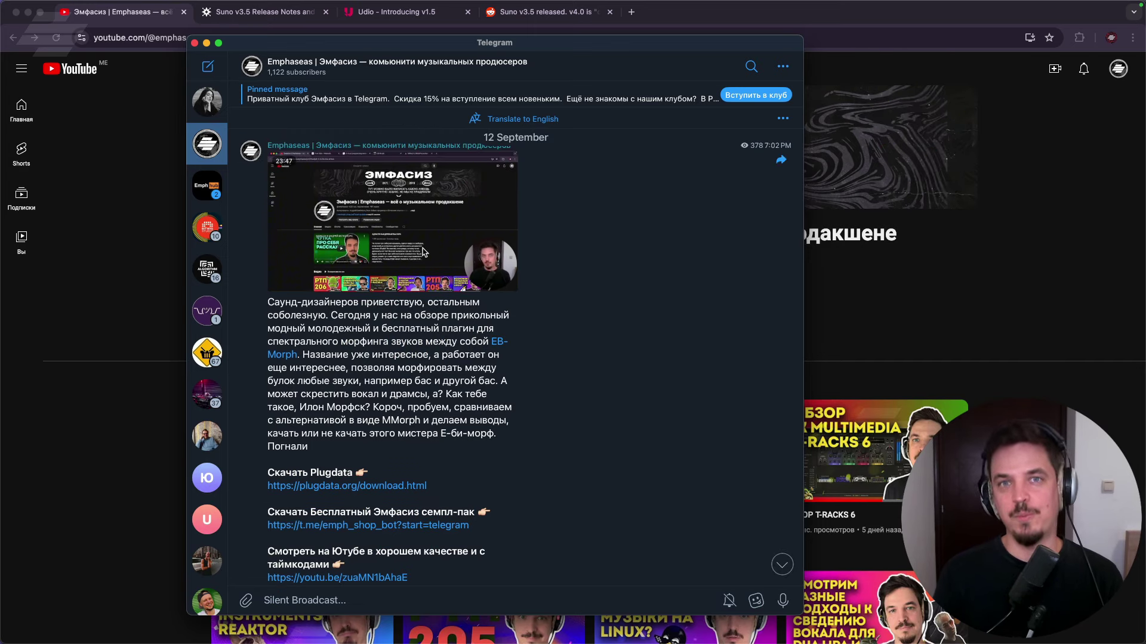
pyautogui.click(204, 190)
pyautogui.moveTo(248, 190); pyautogui.dragTo(263, 179)
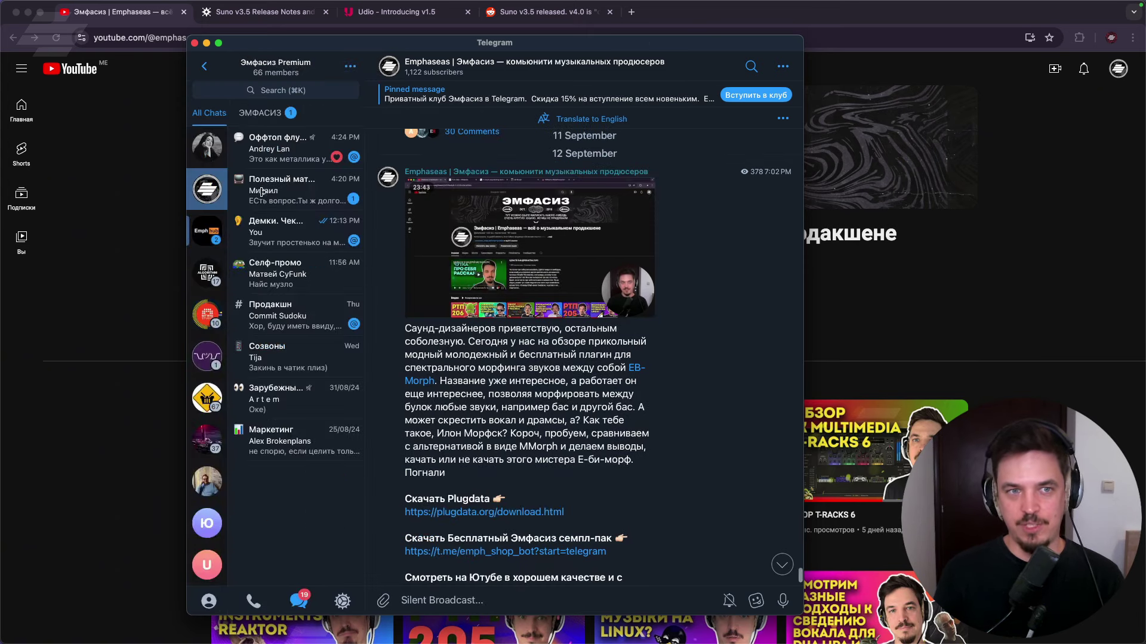
# - Look through the group's Оффтоп флудилка, Полезный материал and Демки. Чекаем и оцениваем topics
pyautogui.click(299, 160)
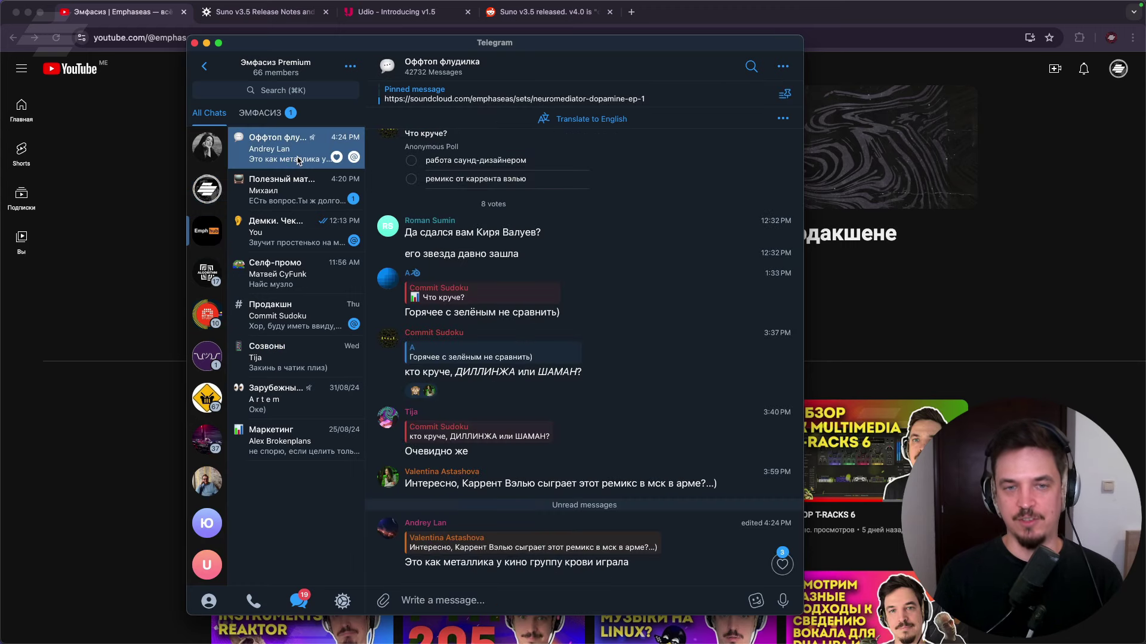
pyautogui.click(296, 198)
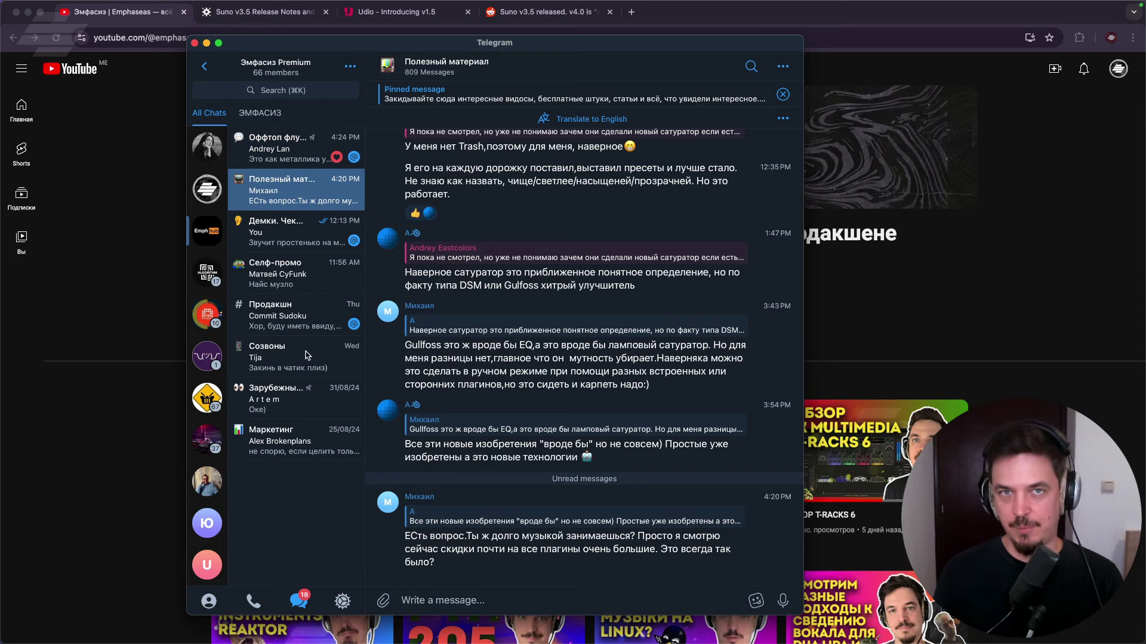
pyautogui.click(315, 222)
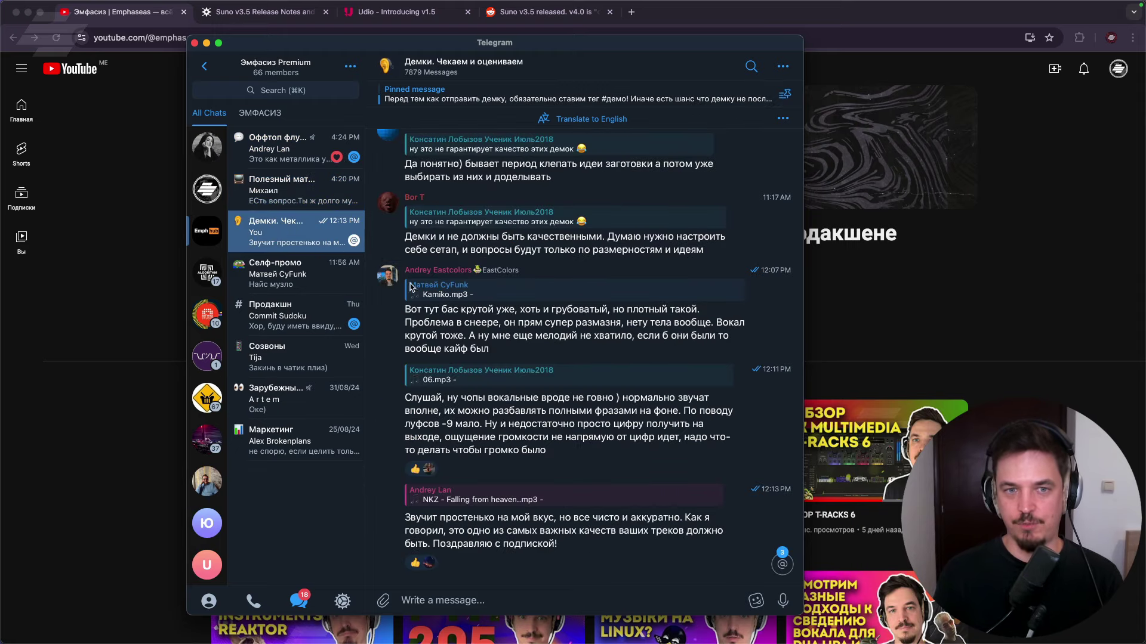
pyautogui.scroll(5, 548, 223)
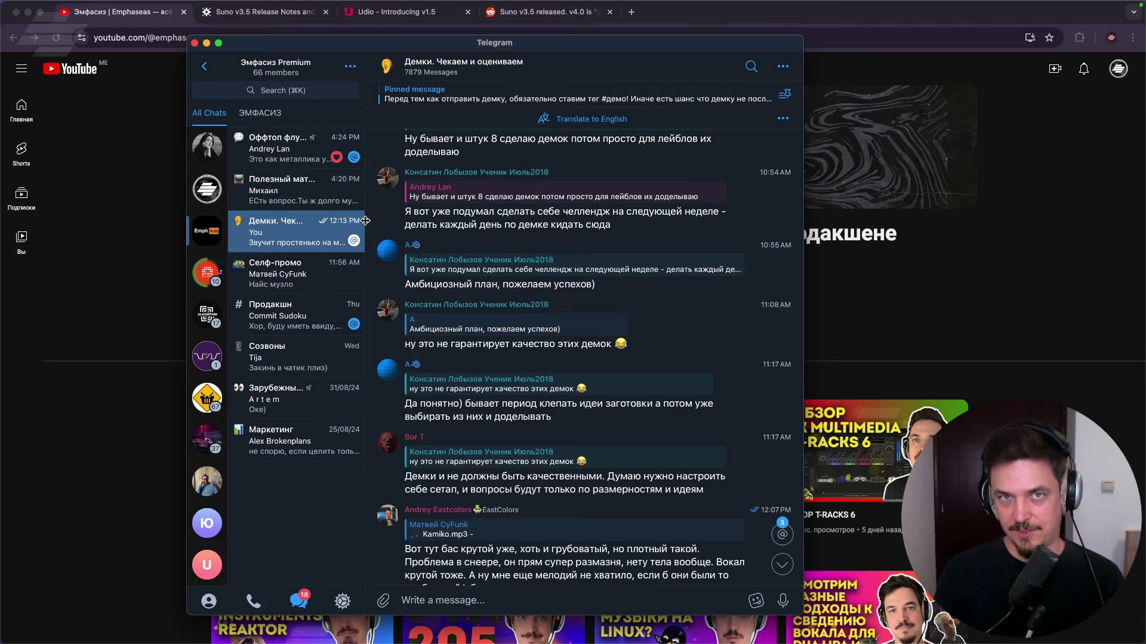
# - Collapse the chat list and reopen the Emphaseas channel before returning to the YouTube page in Chrome
pyautogui.moveTo(365, 221); pyautogui.dragTo(198, 217)
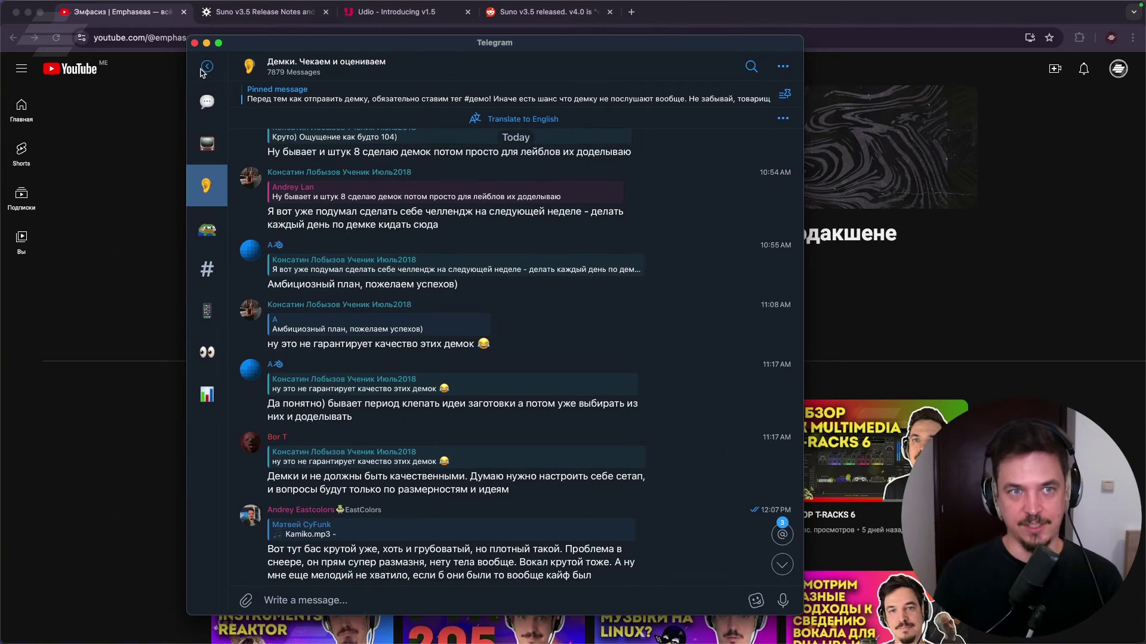
pyautogui.click(205, 70)
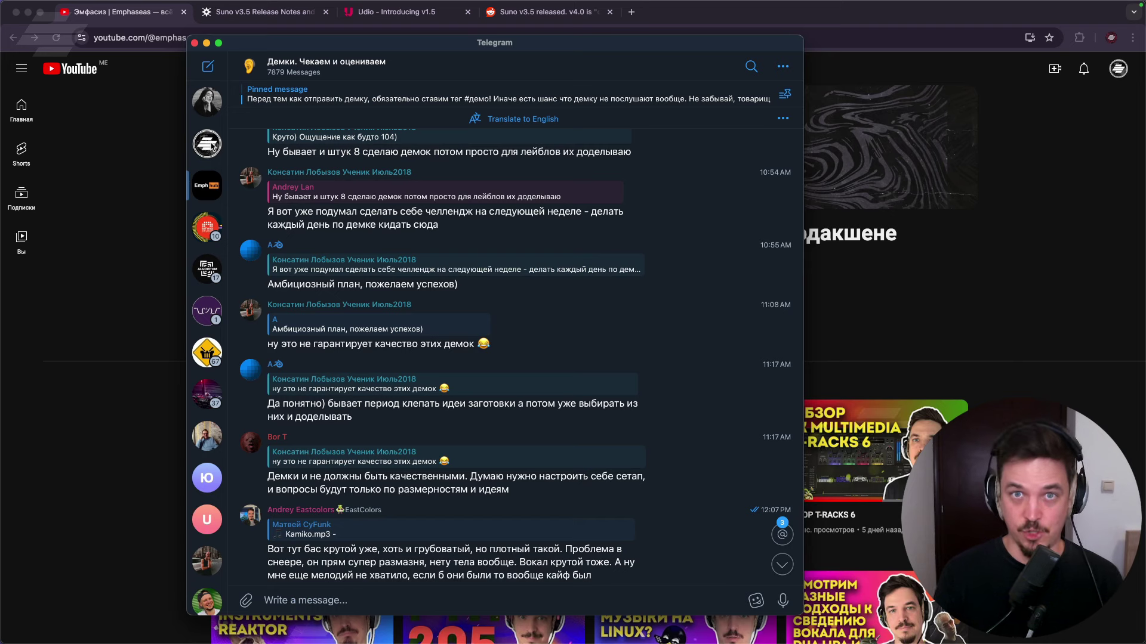
pyautogui.click(209, 144)
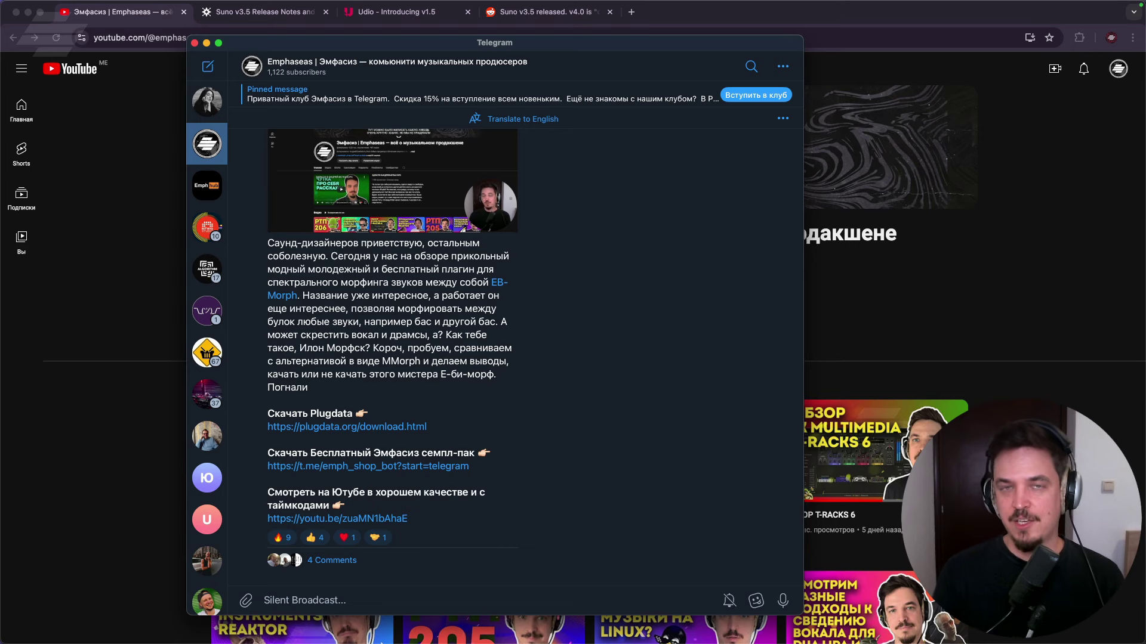
pyautogui.click(883, 366)
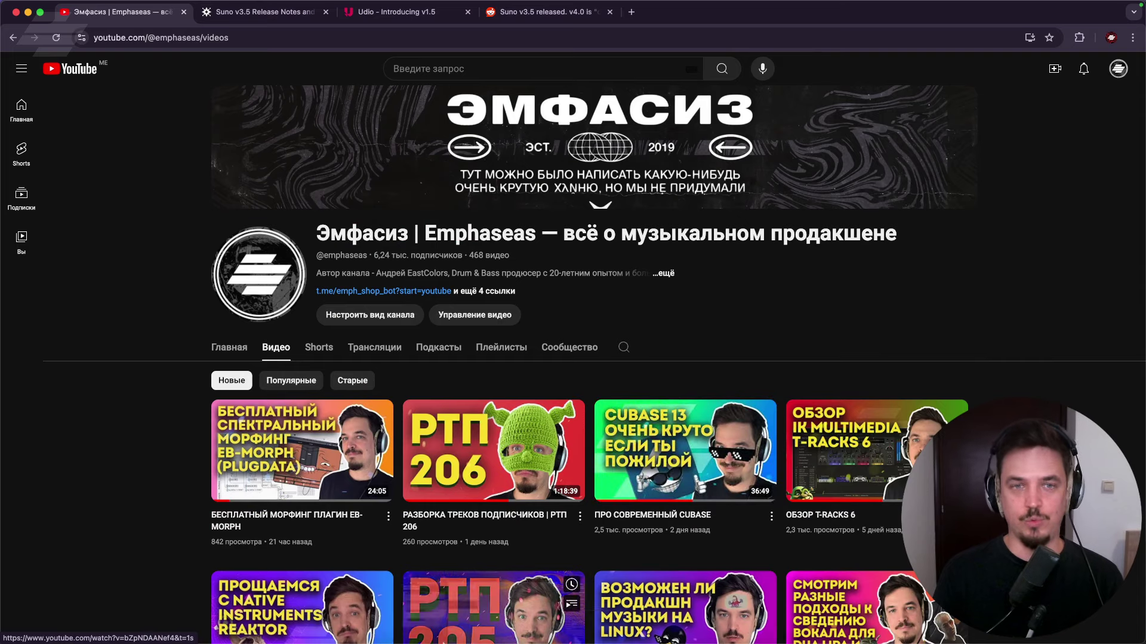
pyautogui.moveTo(546, 639)
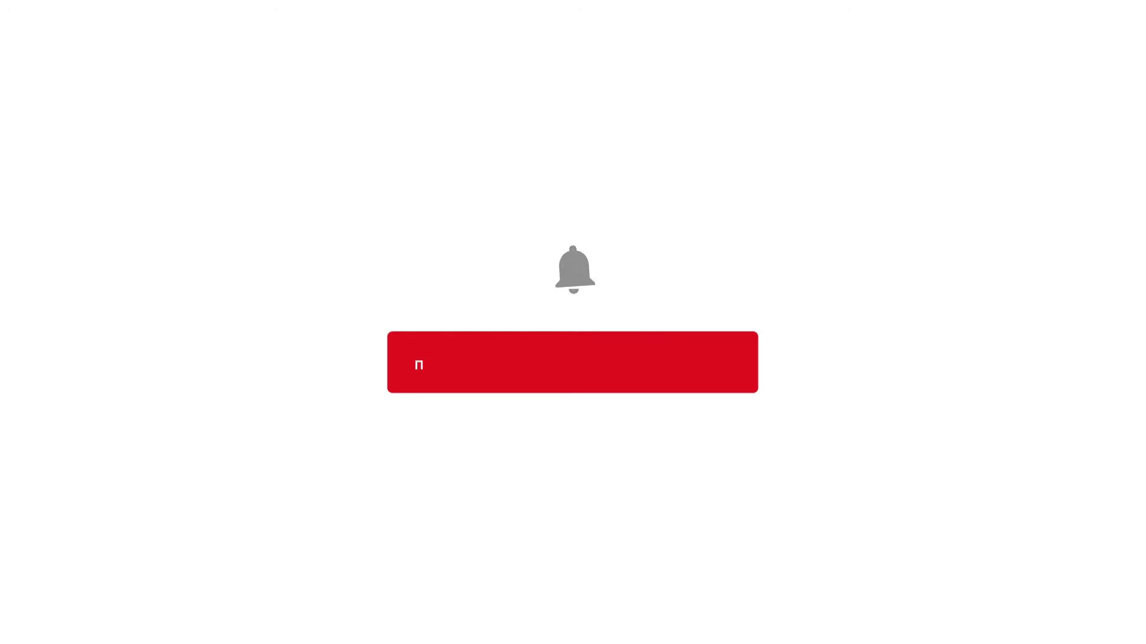